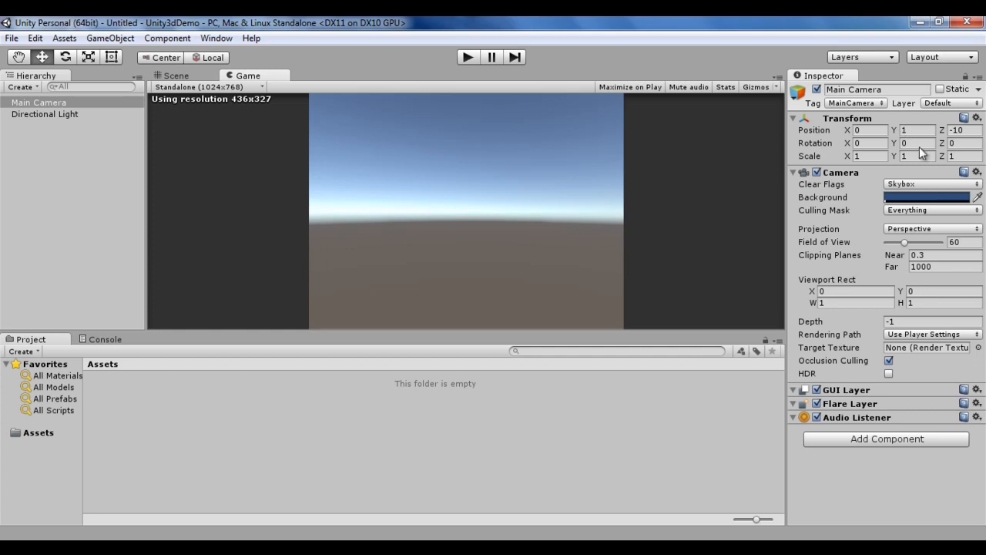
Step: Examine the Main Camera's Transform values in the 3D project, then switch to the Unity2dDemo project
click(867, 130)
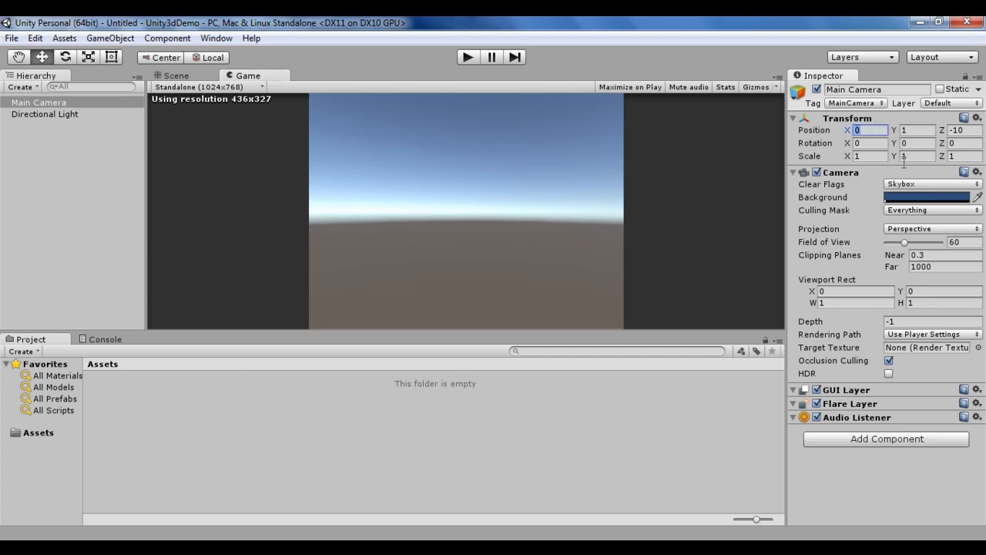
click(915, 131)
click(977, 130)
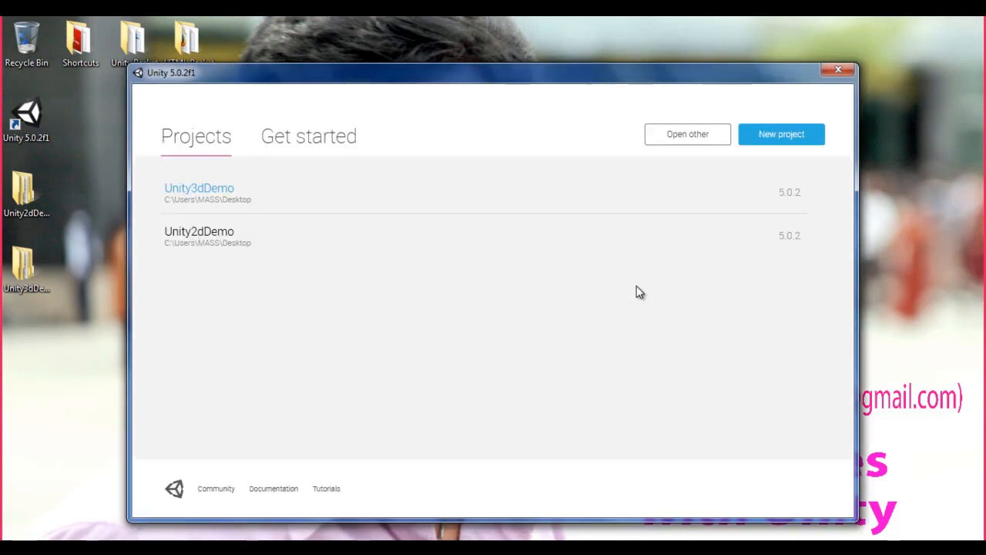
click(202, 233)
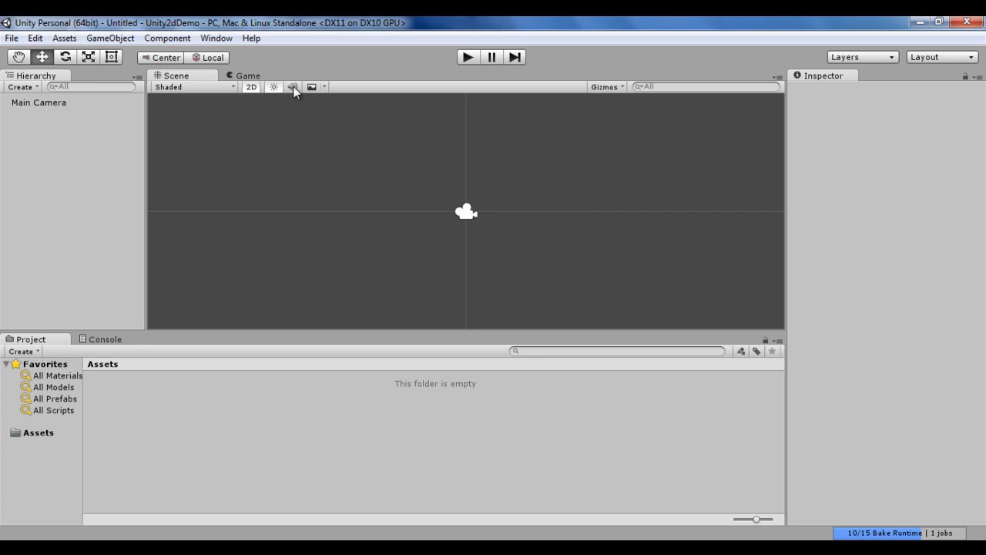
Step: Select the Main Camera and examine the options of its Projection setting
click(39, 103)
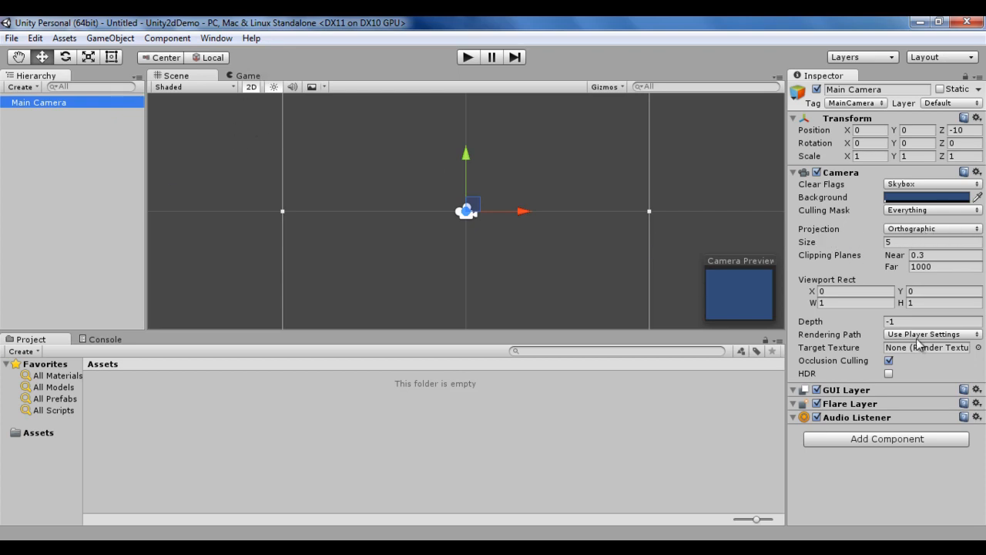
click(977, 230)
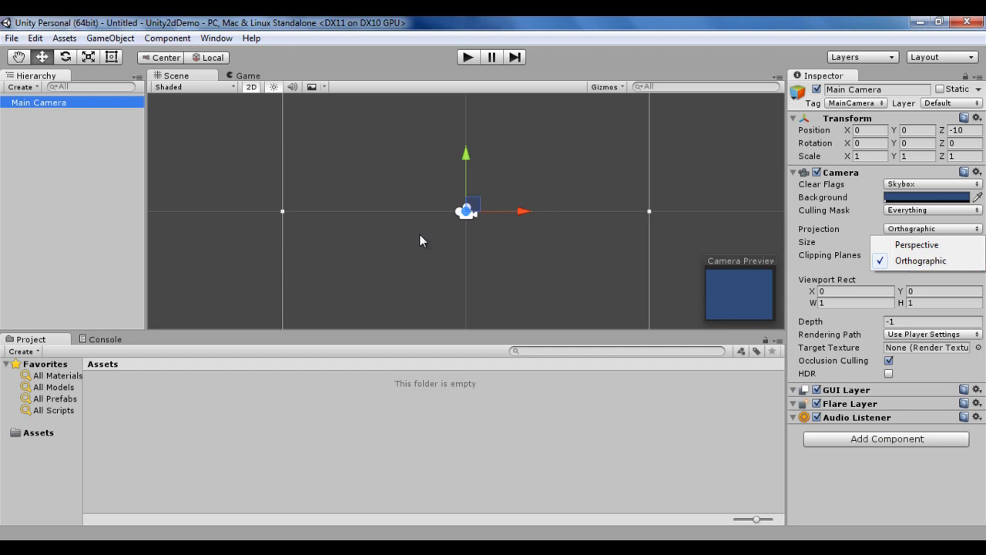
click(924, 262)
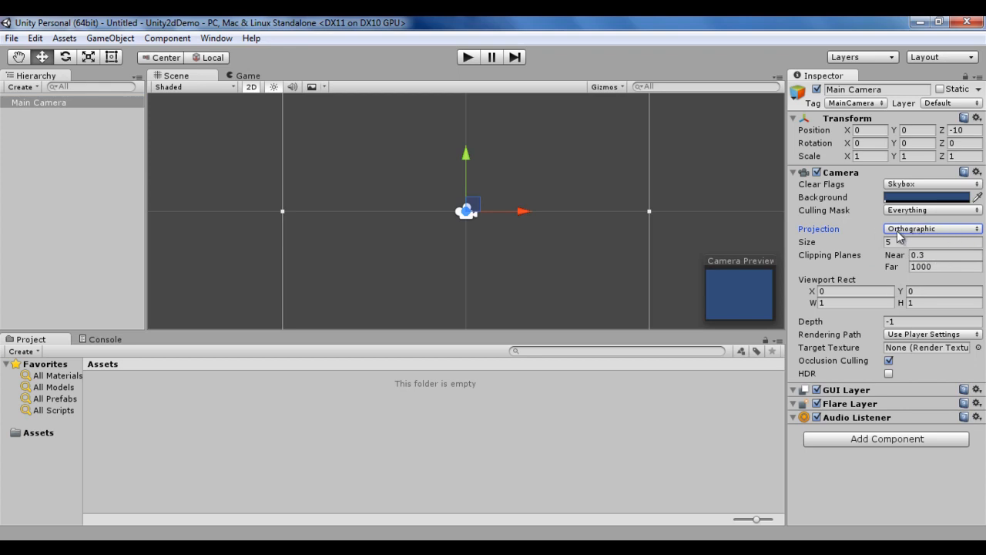
click(977, 230)
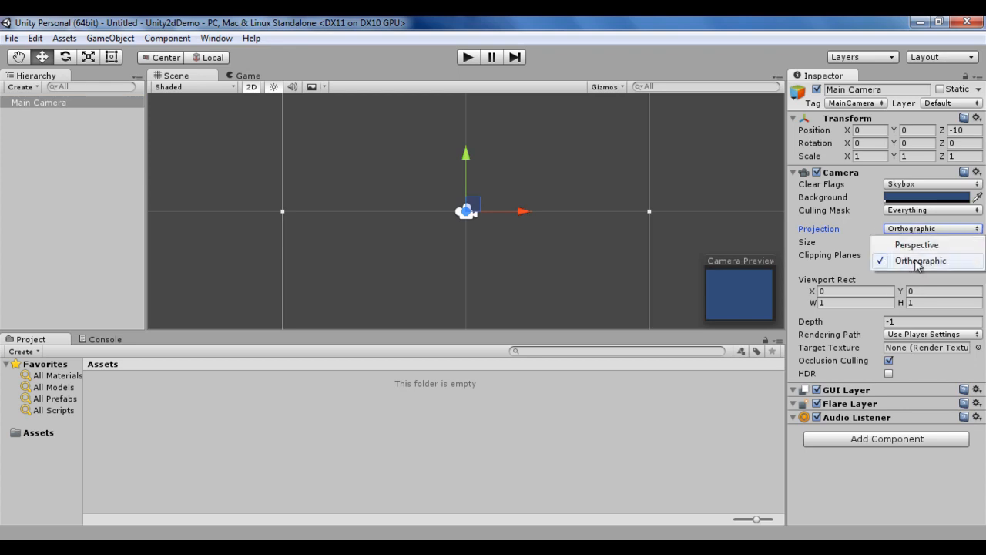
click(823, 230)
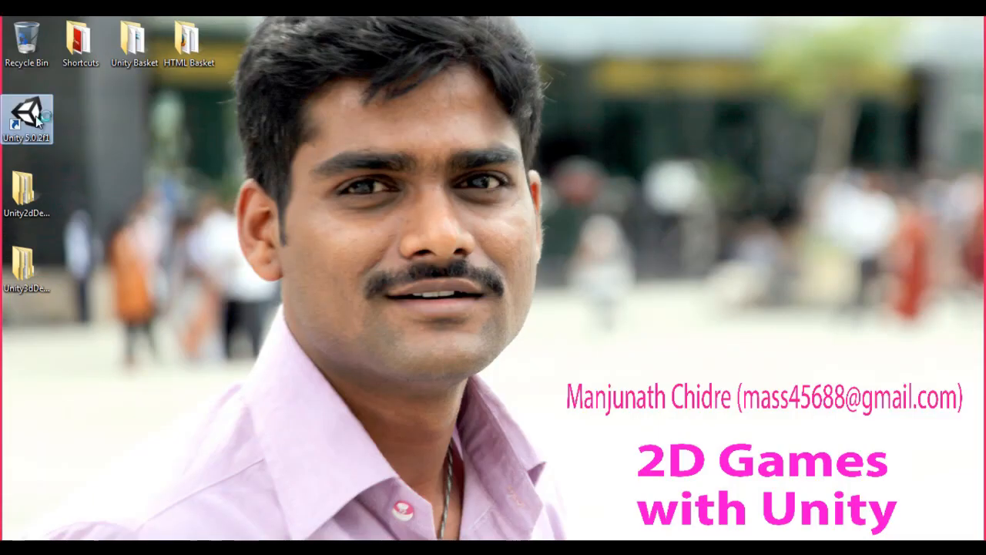
Step: Reopen the Unity3dDemo project and examine its Main Camera's Projection setting
double_click(31, 115)
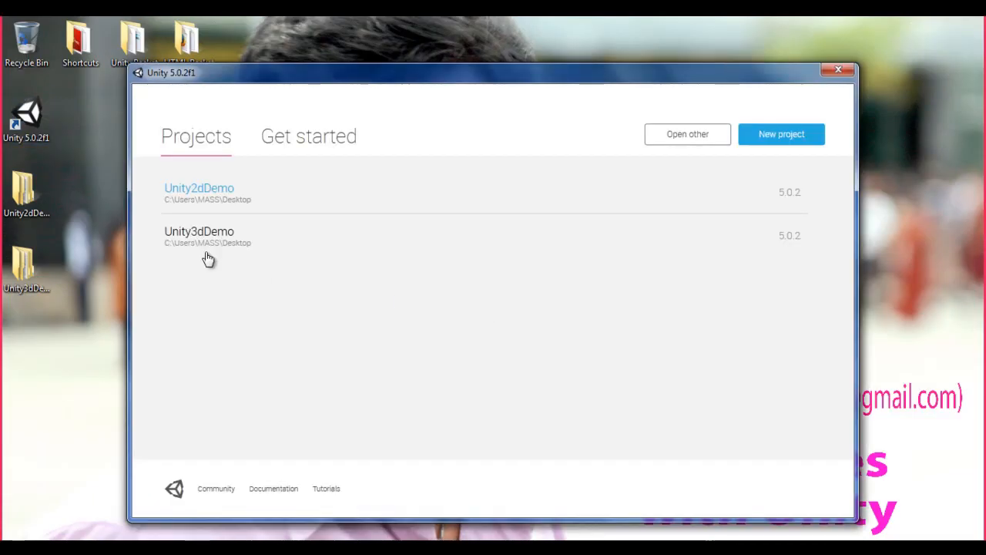
click(208, 234)
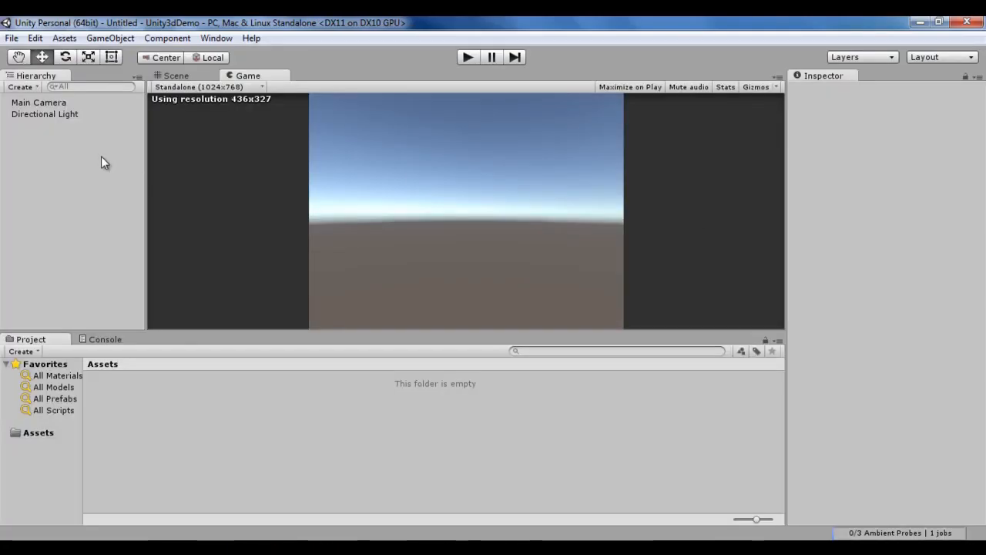
click(51, 104)
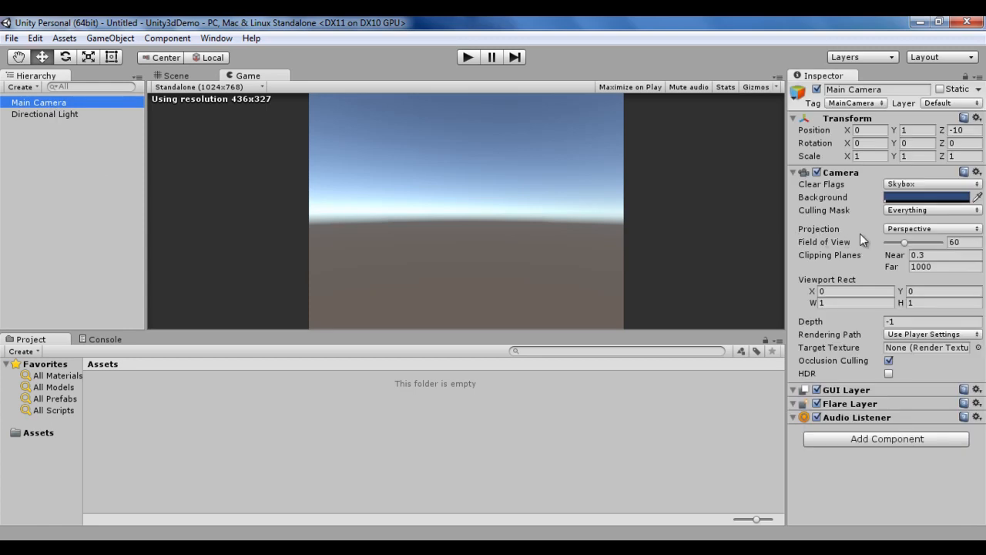
click(974, 230)
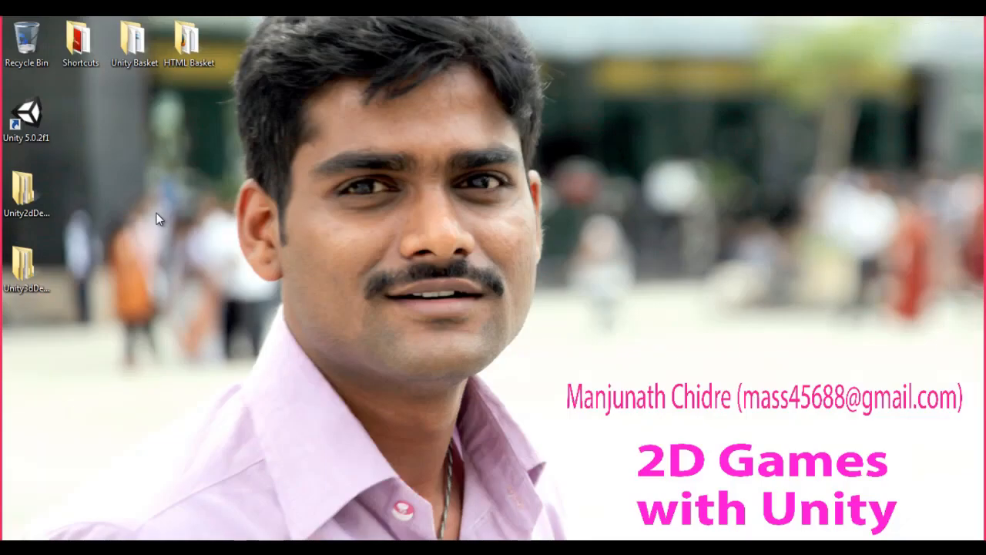
Step: Reopen Unity2dDemo, select the Main Camera, leave 2D mode and orbit the scene to examine the camera's box-shaped view
double_click(27, 115)
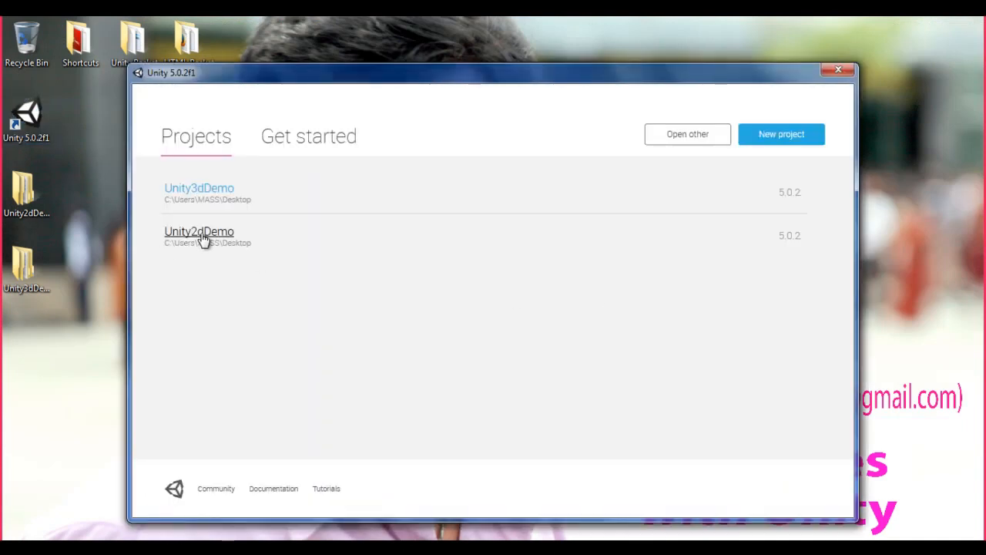
click(211, 233)
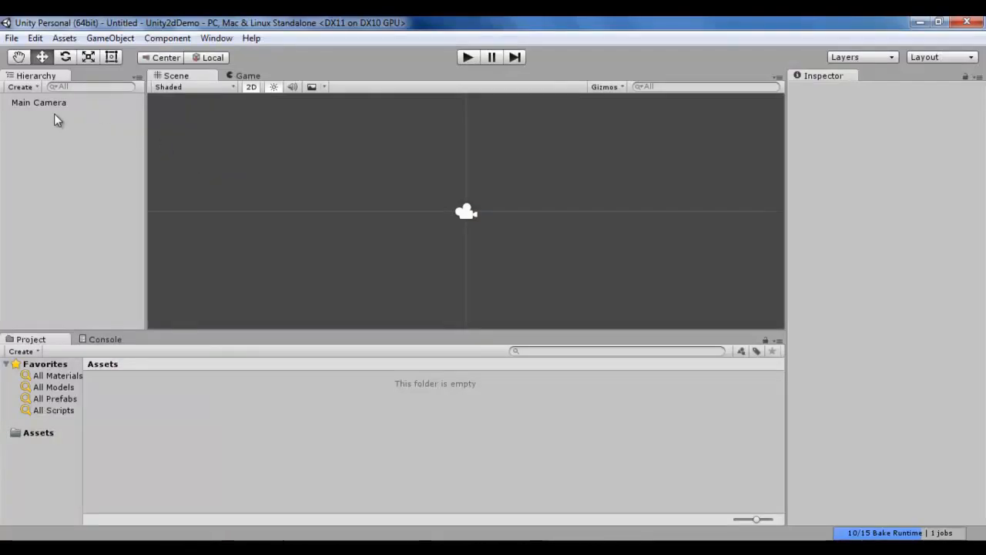
click(49, 103)
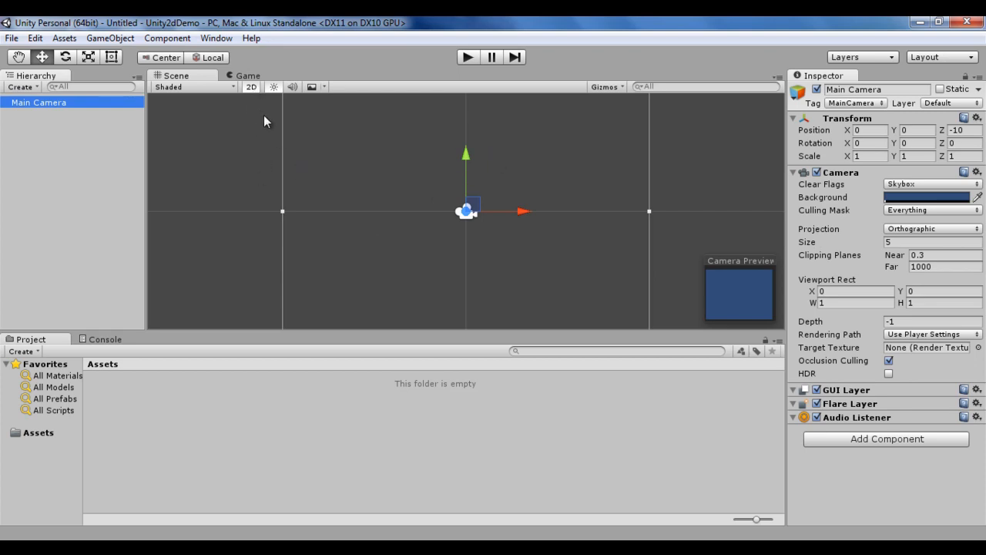
click(251, 87)
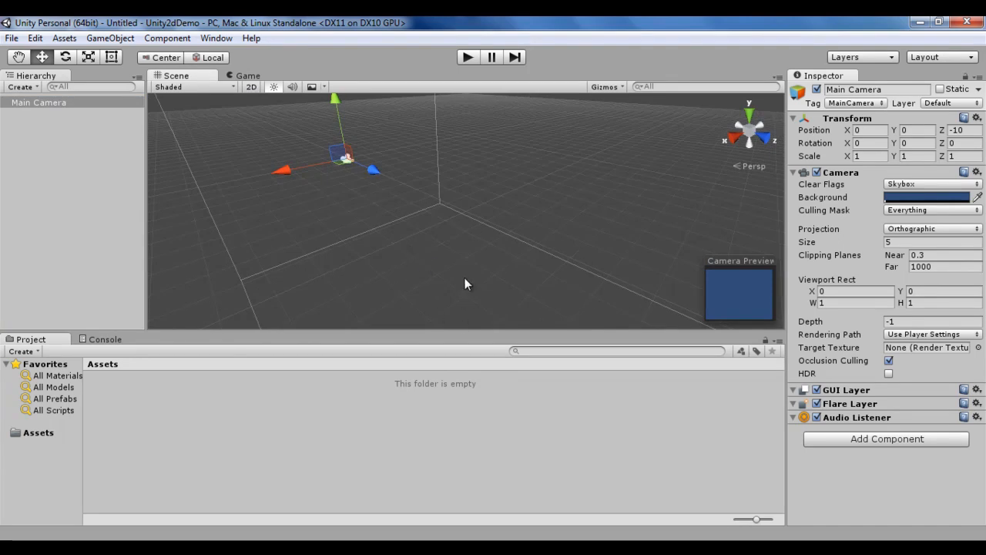
alt+drag(422, 237, 653, 205)
alt+right_drag(635, 205, 190, 211)
alt+drag(615, 259, 509, 200)
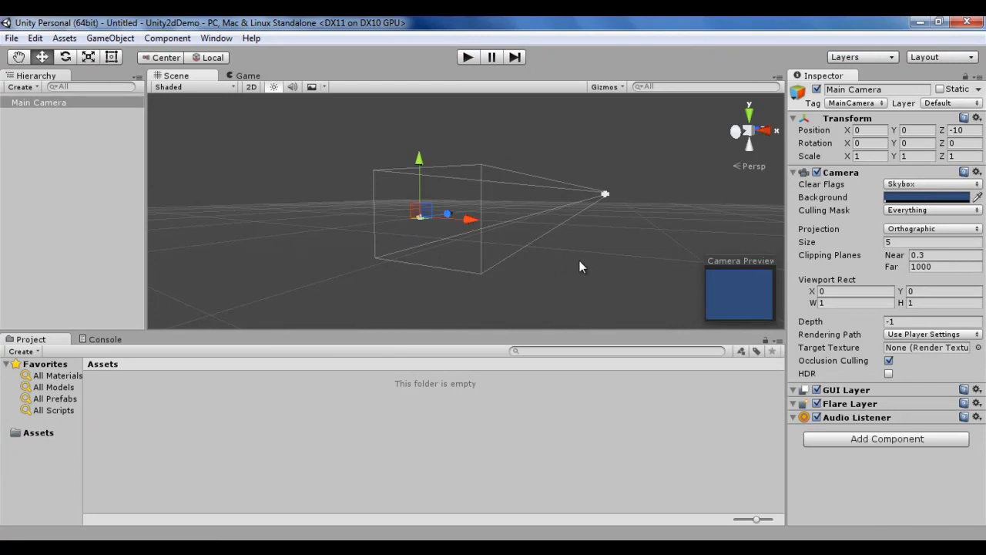
scroll(598, 194, up, 2)
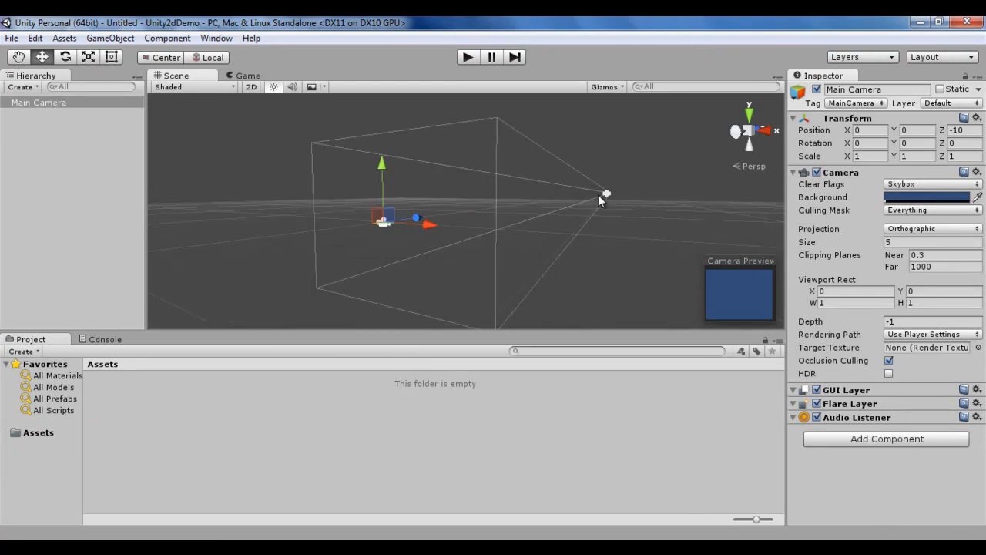
alt+drag(616, 248, 553, 246)
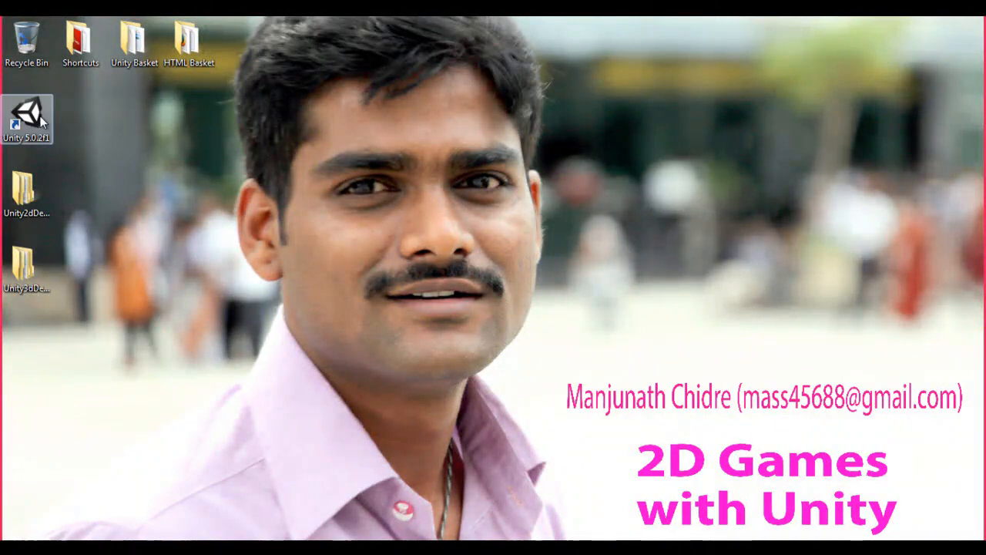
Step: Reopen Unity3dDemo, select the Main Camera and orbit the scene to examine its perspective view volume
double_click(43, 117)
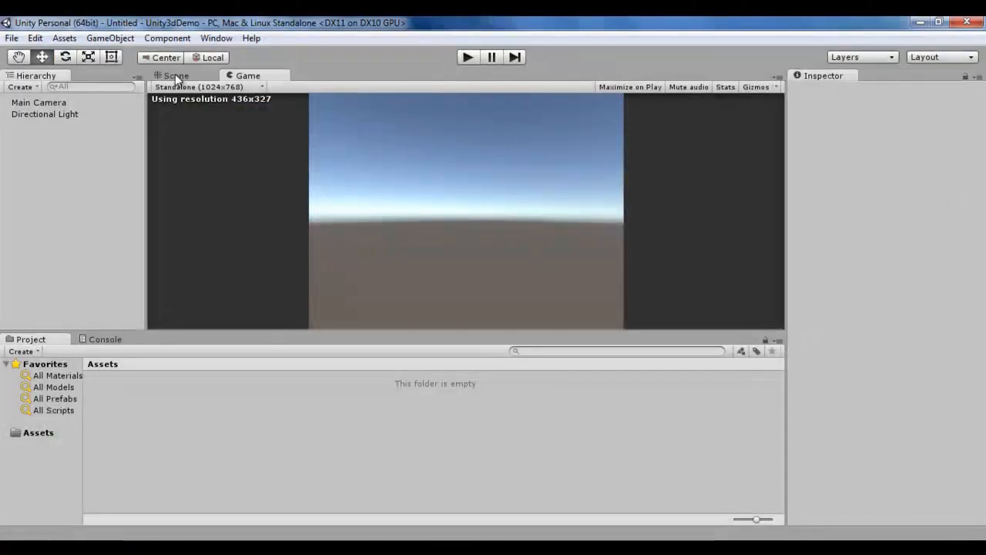
click(176, 77)
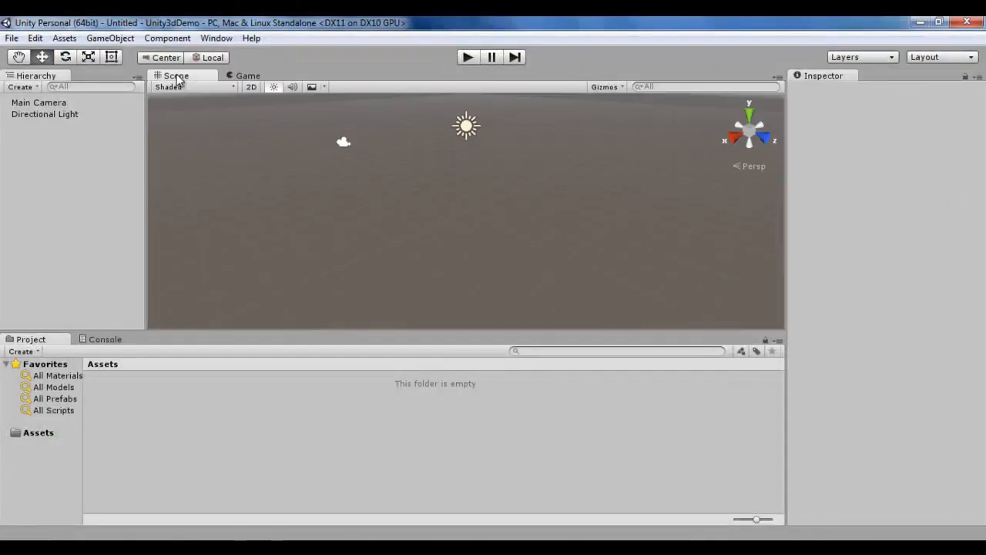
click(46, 104)
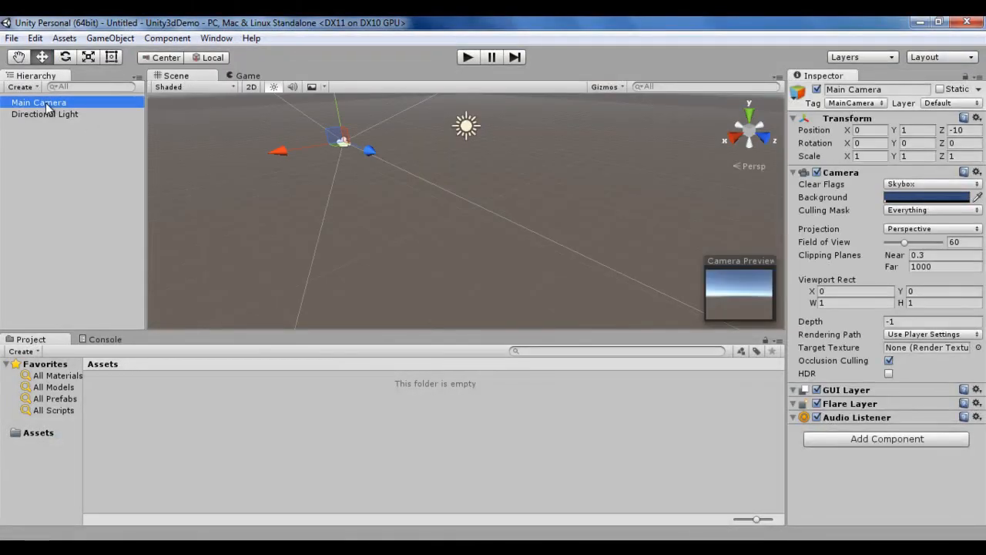
alt+drag(387, 220, 438, 240)
alt+right_drag(439, 242, 300, 242)
alt+drag(404, 279, 467, 252)
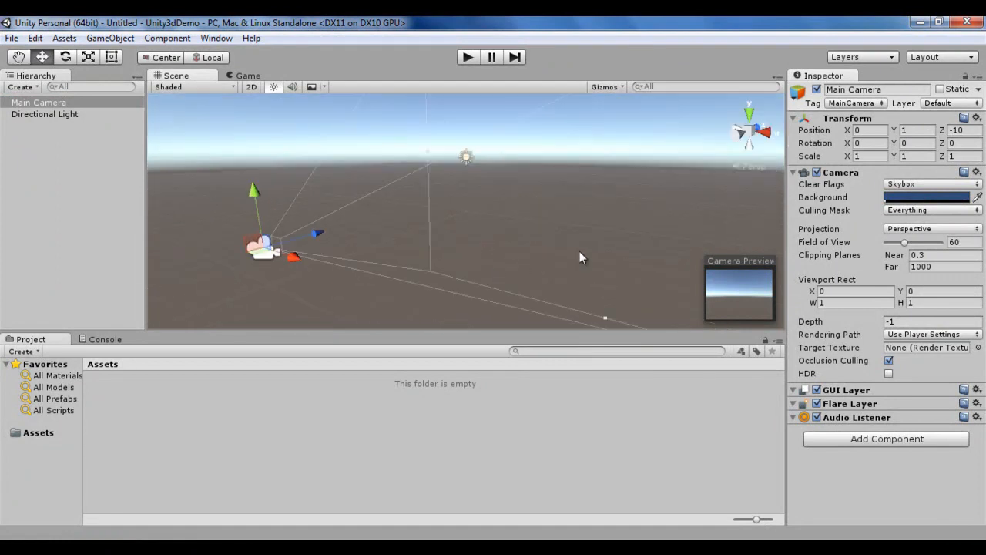
alt+drag(394, 249, 398, 259)
alt+right_drag(397, 260, 426, 250)
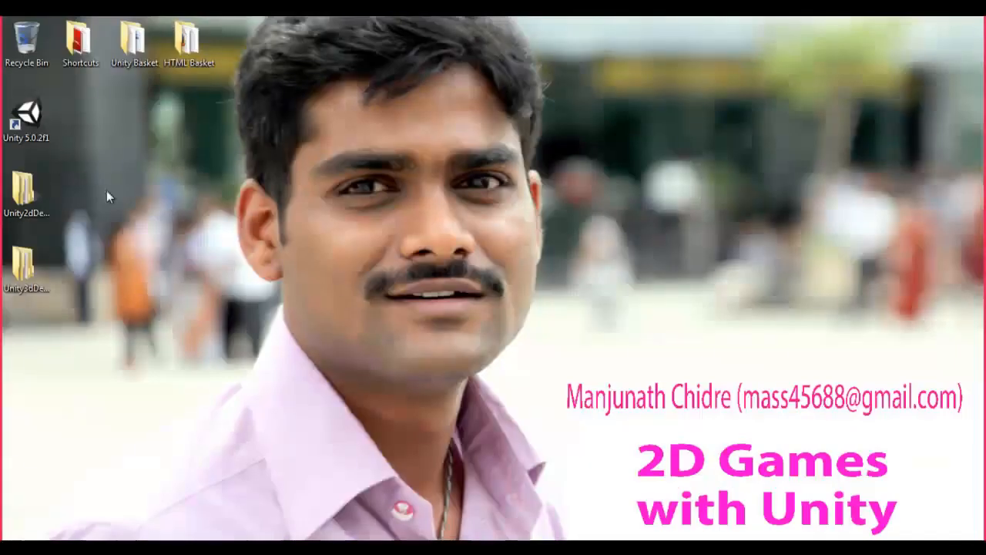
Step: Return to Unity2dDemo, select the Main Camera, switch off 2D mode and orbit around it once more
double_click(34, 116)
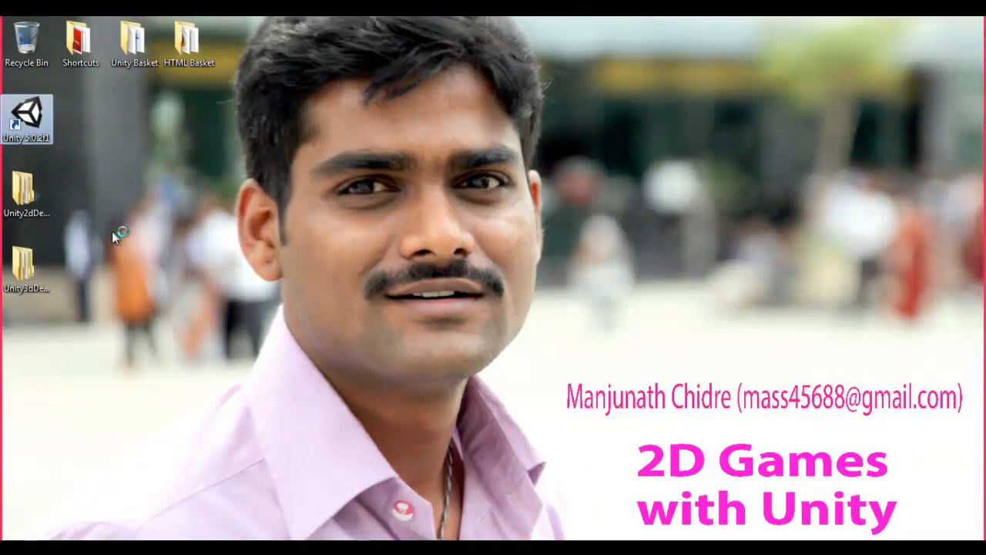
click(198, 234)
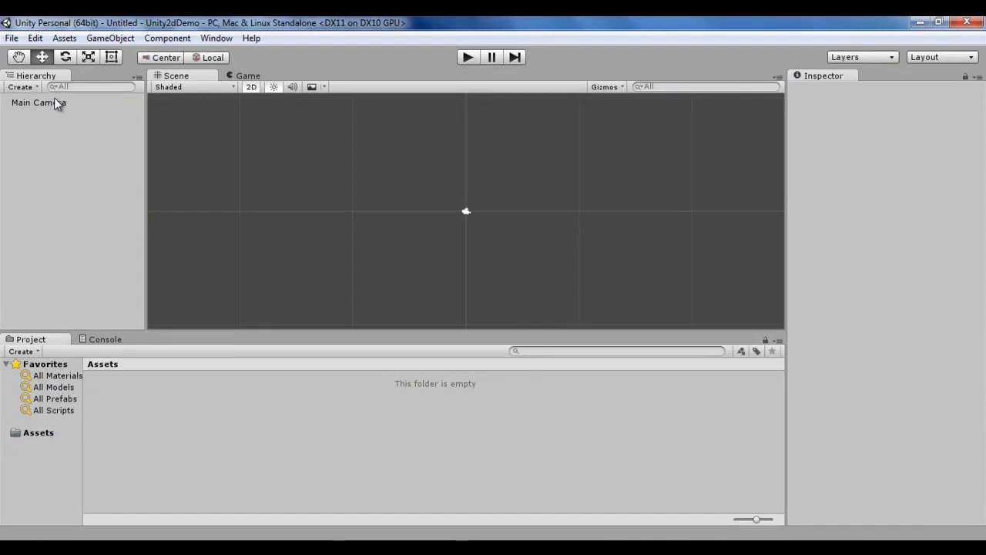
click(54, 102)
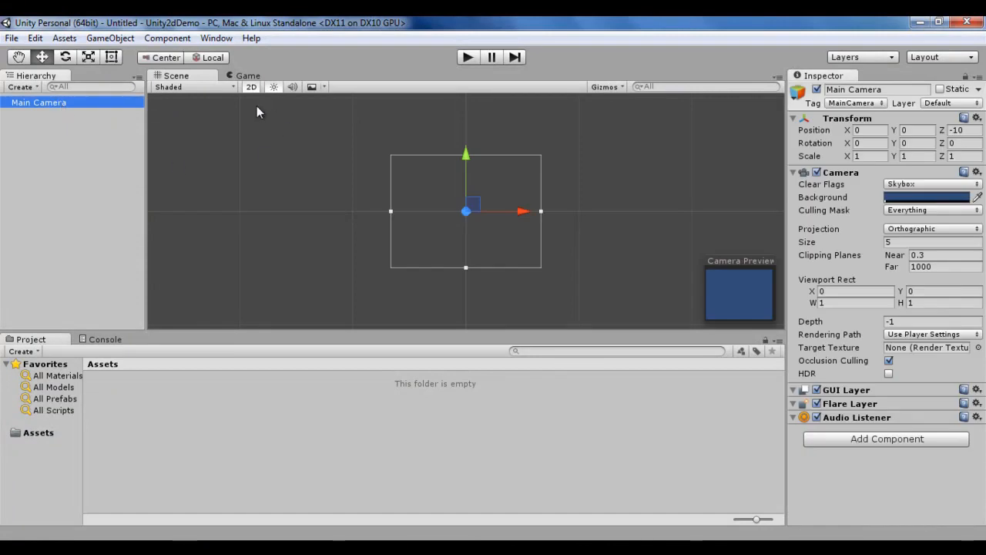
click(251, 86)
alt+drag(473, 254, 781, 174)
Step: Create a new folder named Sprites inside Assets
click(40, 433)
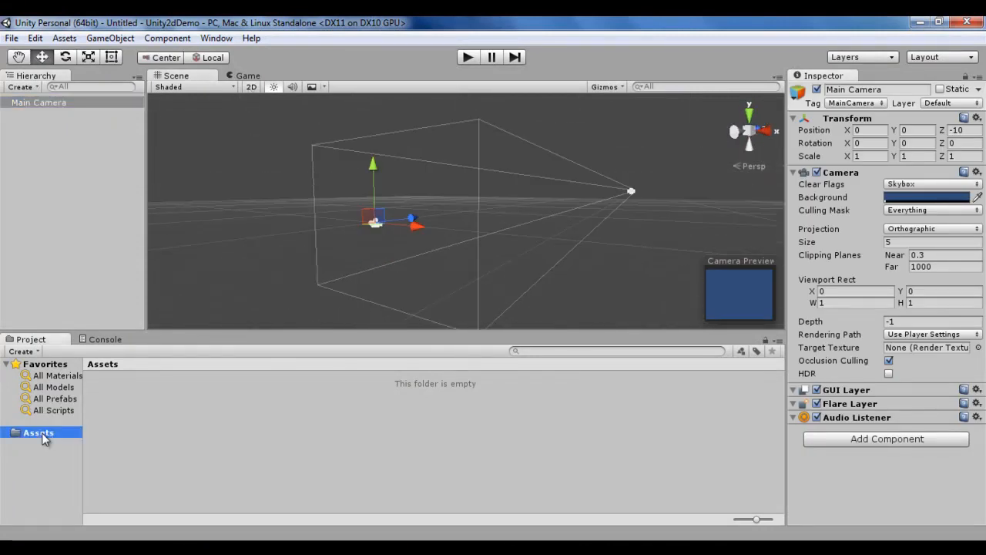
right_click(140, 434)
mouse_move(249, 187)
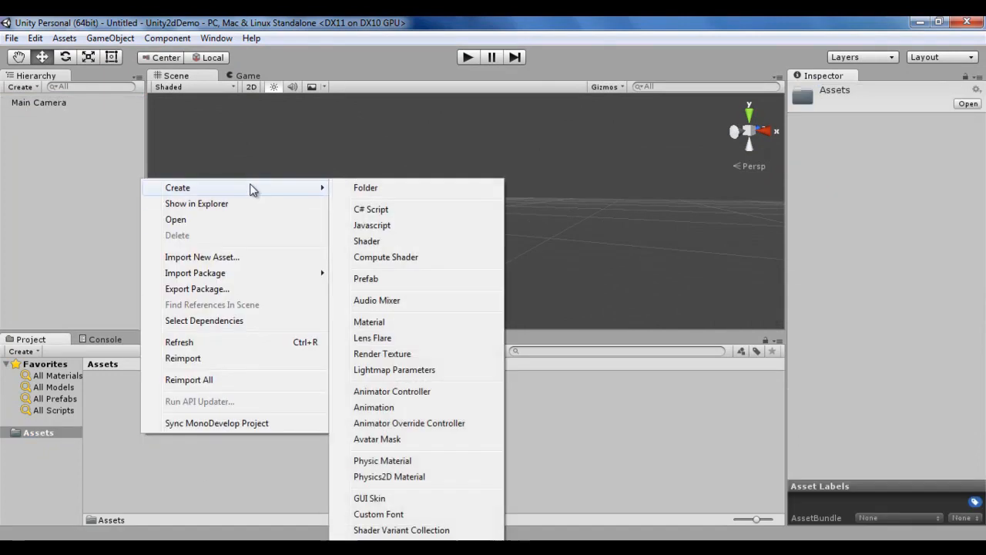
click(406, 189)
text(Sprites)
key(Return)
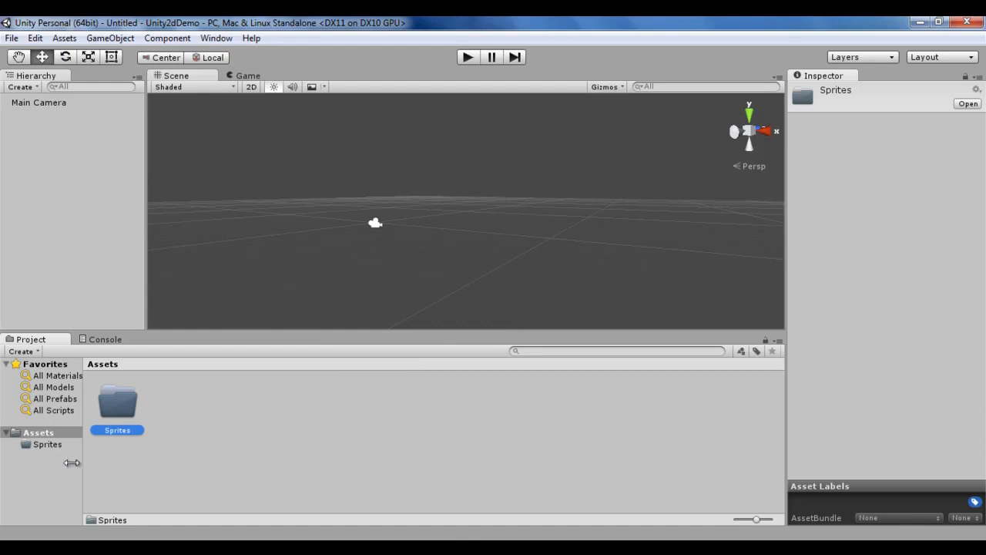
Step: Open the Sprites folder and launch Paint through the Run dialog with mspaint
click(61, 447)
key(super)
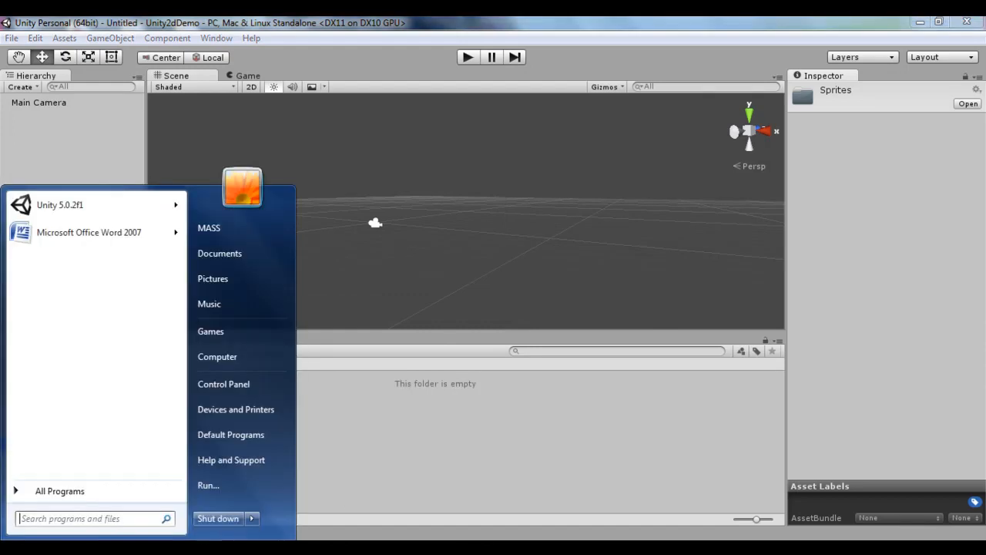
click(222, 485)
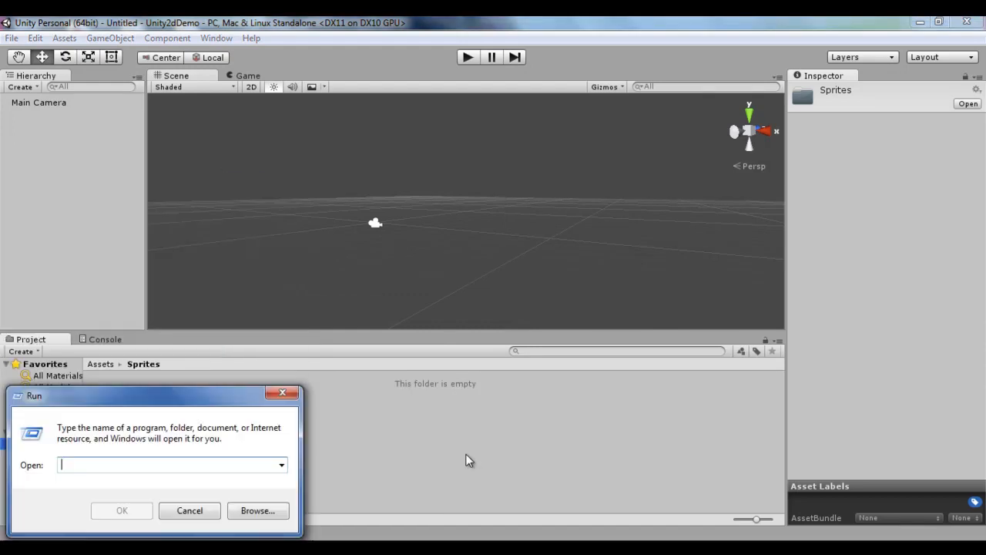
text(mspaint)
key(Return)
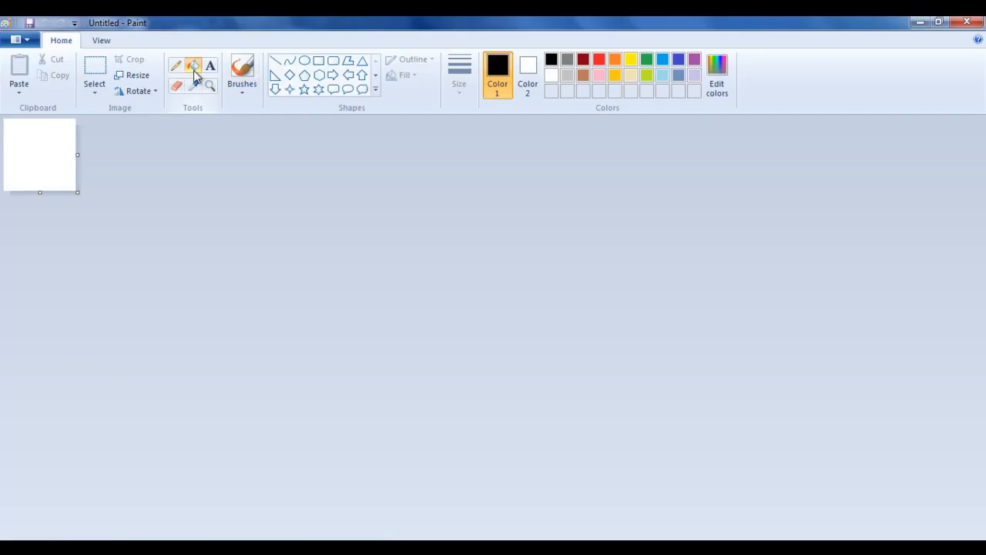
Step: Fill the Paint canvas with red
click(598, 60)
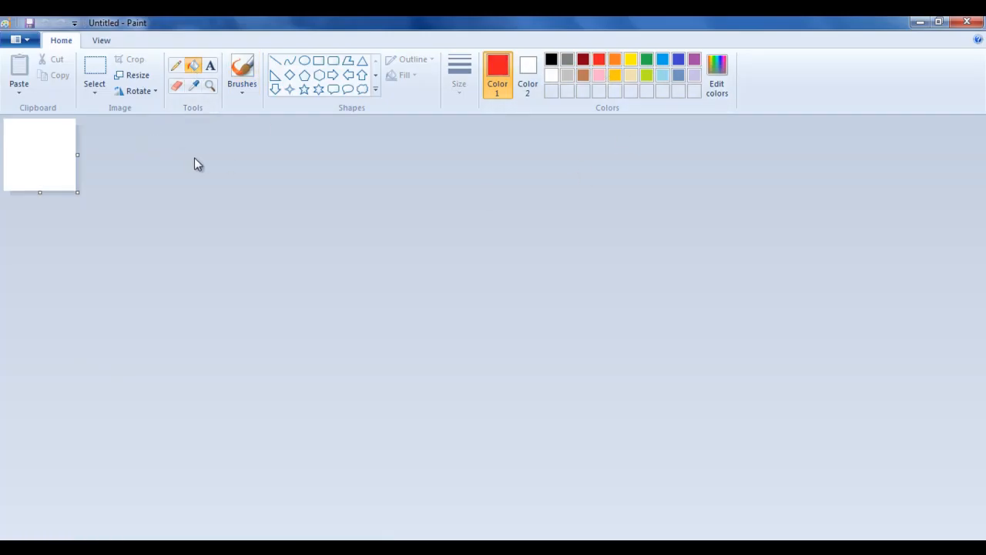
click(55, 131)
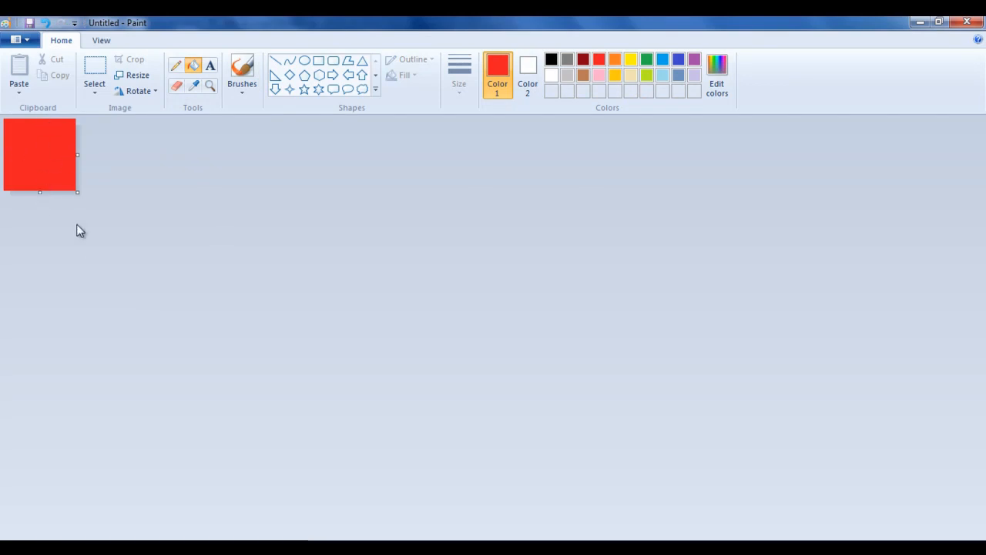
Step: Save the red image as a JPEG picture named player on the Desktop
click(131, 75)
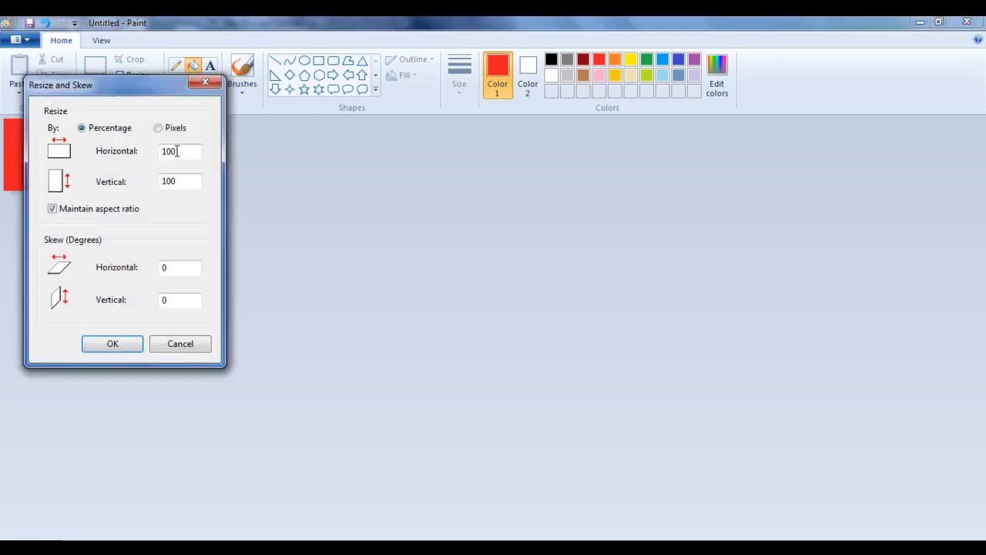
click(205, 82)
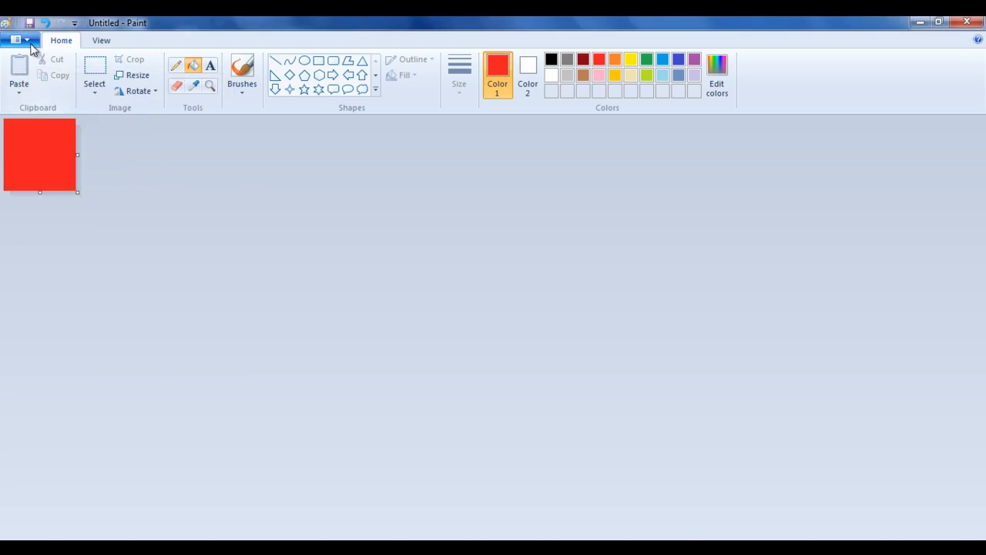
click(21, 39)
mouse_move(151, 160)
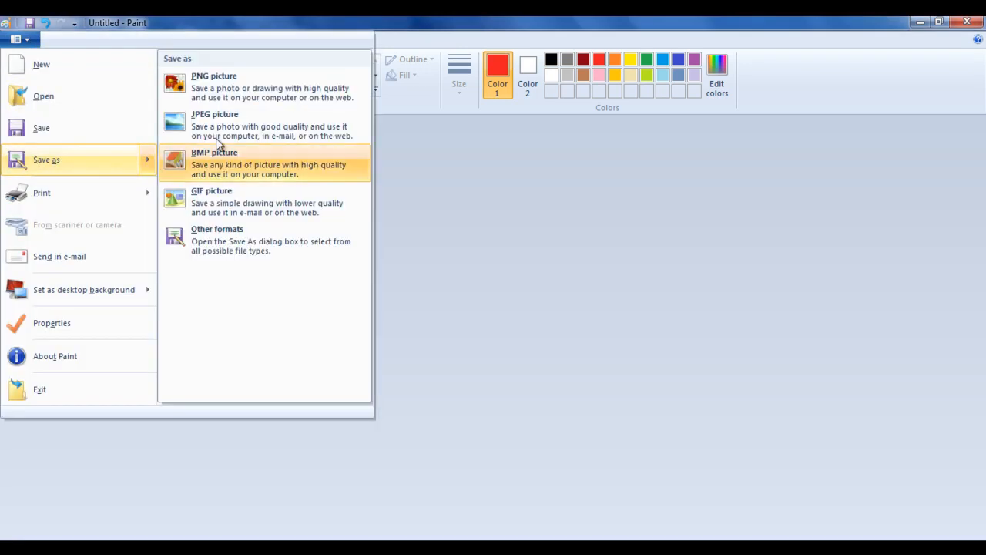
click(259, 128)
click(420, 115)
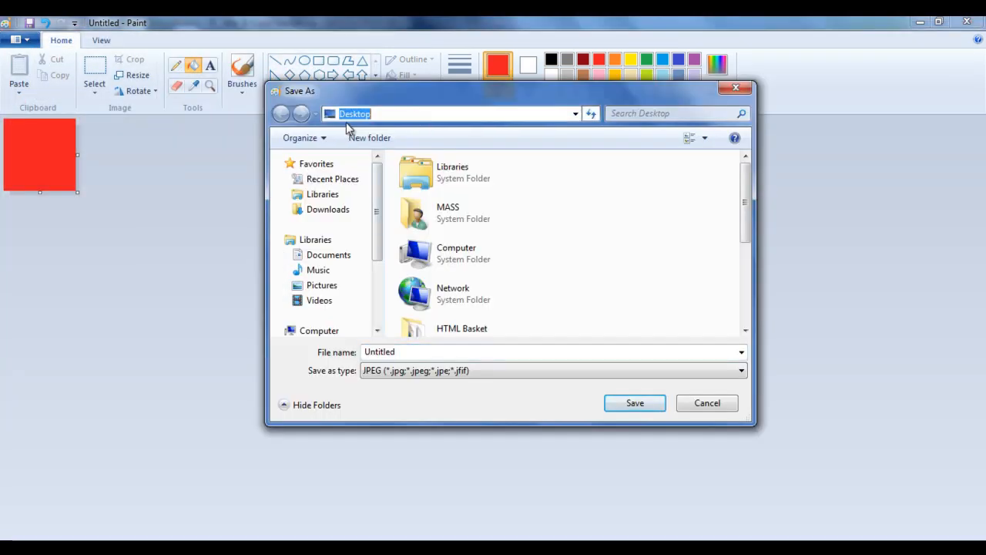
click(424, 352)
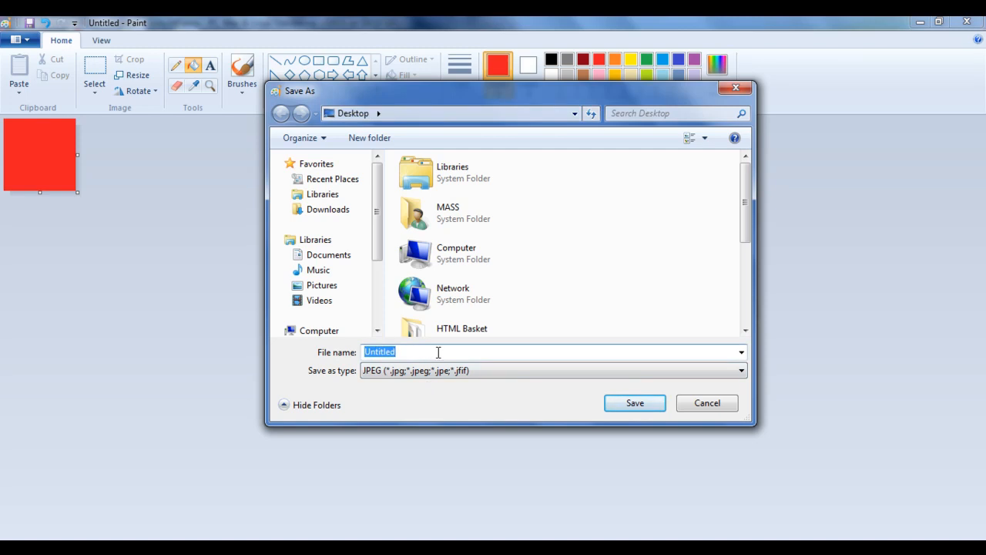
text(player)
click(659, 407)
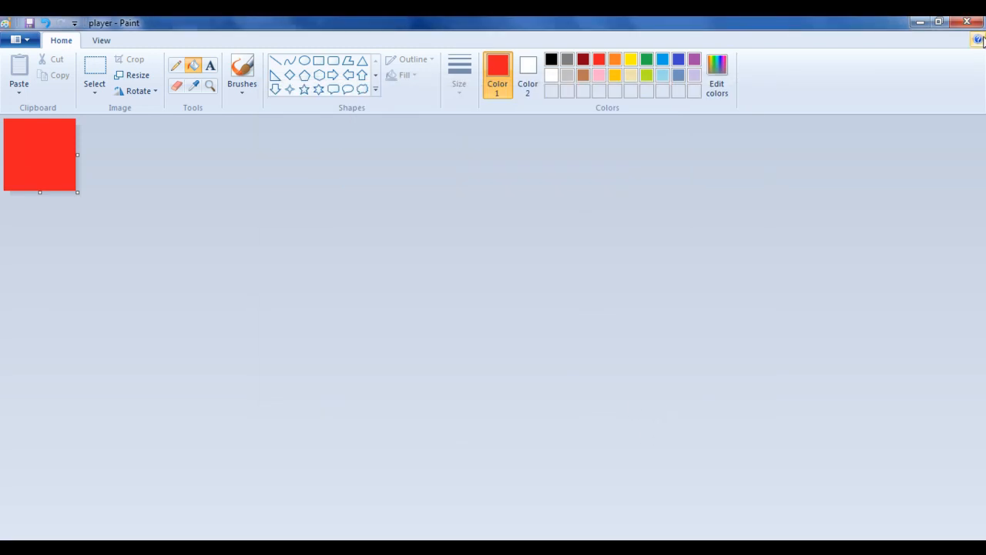
Step: Import the player image into the Sprites folder of Unity2dDemo and select it to view its import settings
click(920, 22)
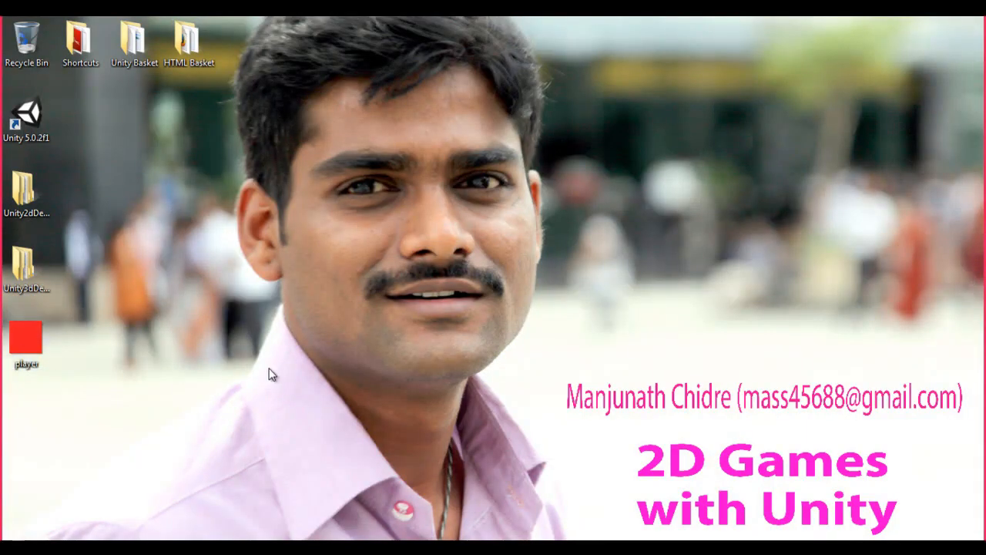
drag(25, 336, 403, 435)
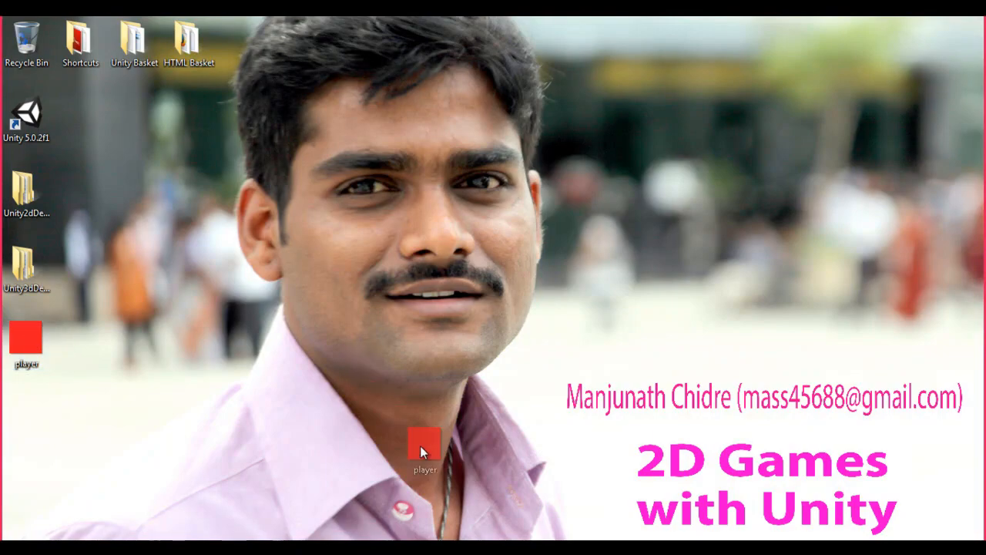
drag(475, 552, 157, 424)
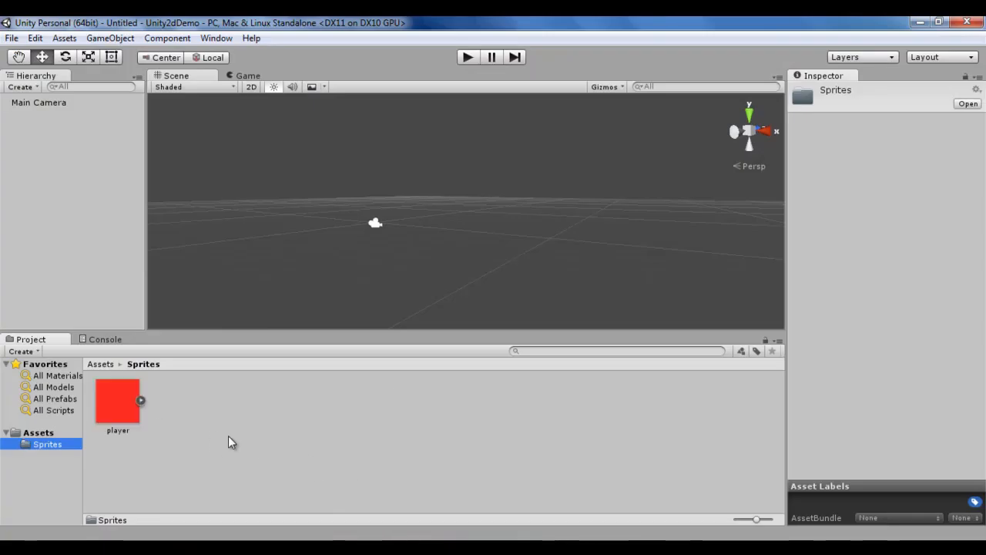
click(118, 401)
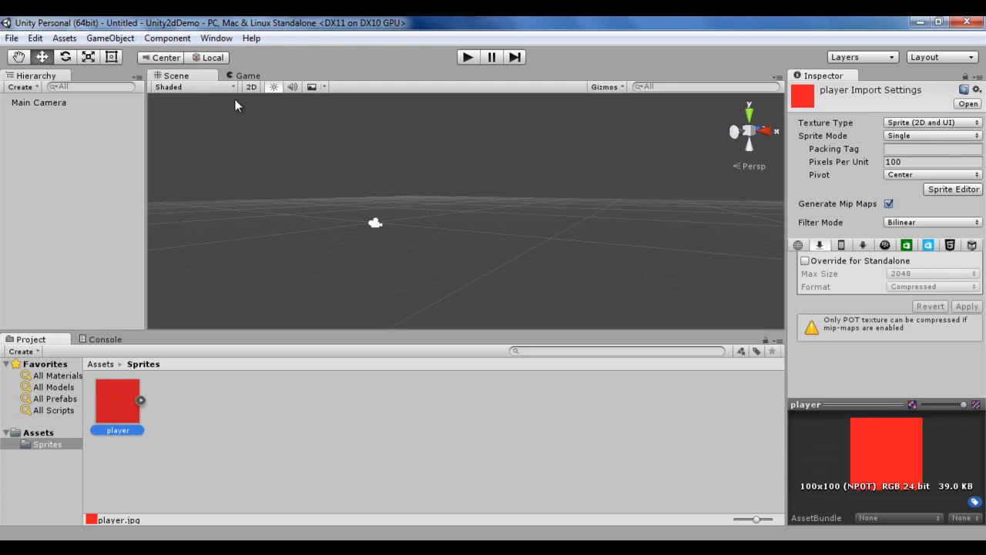
click(271, 462)
click(120, 403)
Step: Create a new folder named Scenes inside Assets
click(38, 433)
right_click(213, 458)
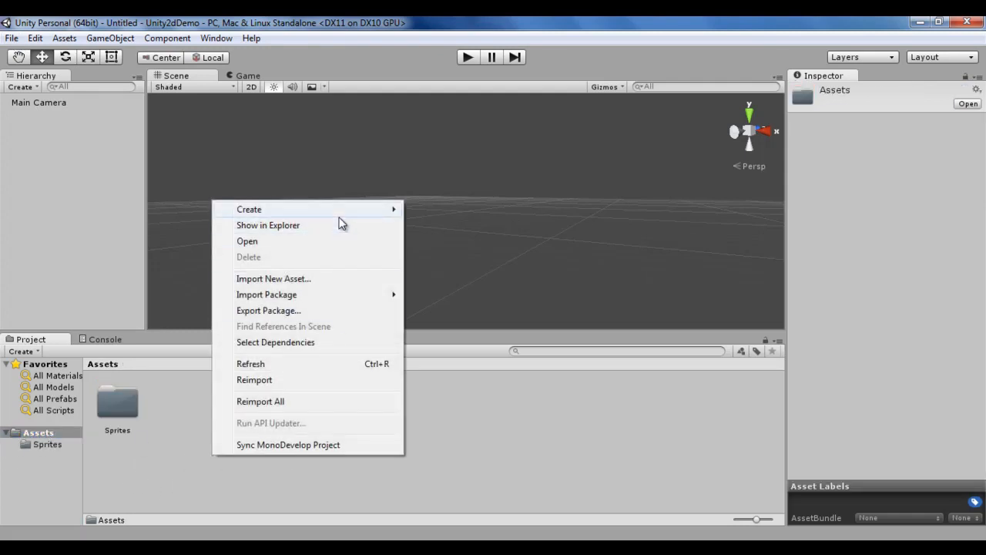
mouse_move(362, 209)
click(502, 200)
text(Scenes)
key(Return)
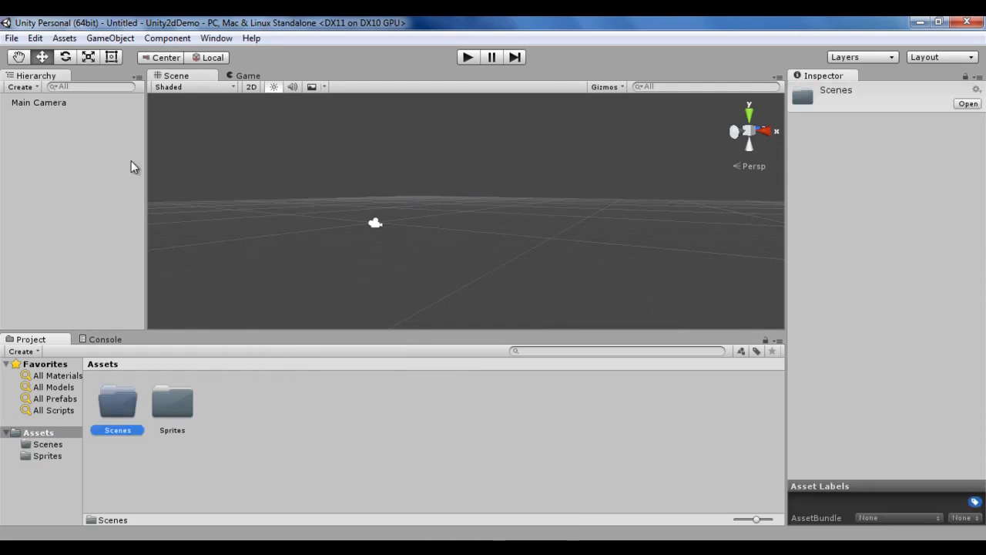
Step: Save the current scene as unity2ddemoscene inside the Scenes folder
click(11, 38)
click(77, 109)
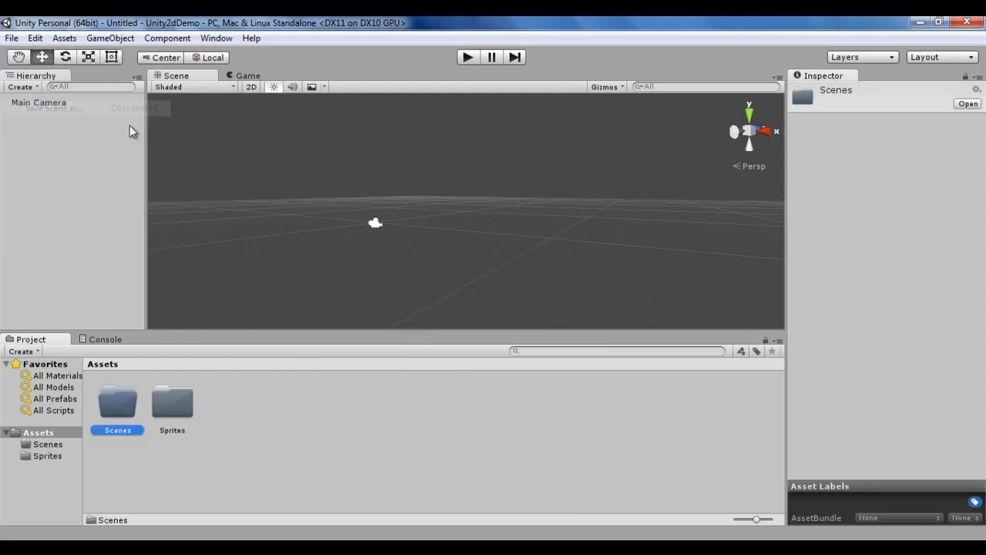
double_click(182, 152)
click(178, 317)
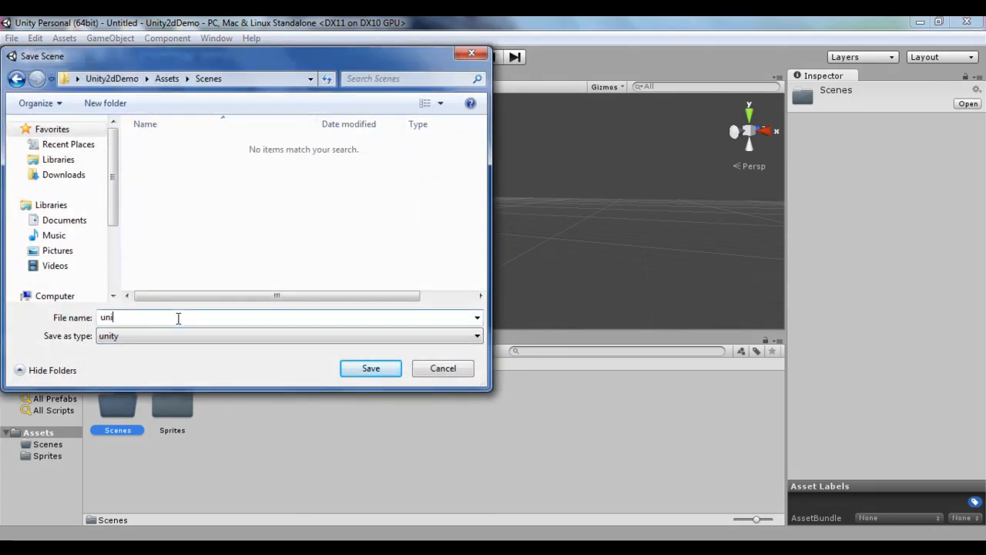
text(unity2ddemoscee)
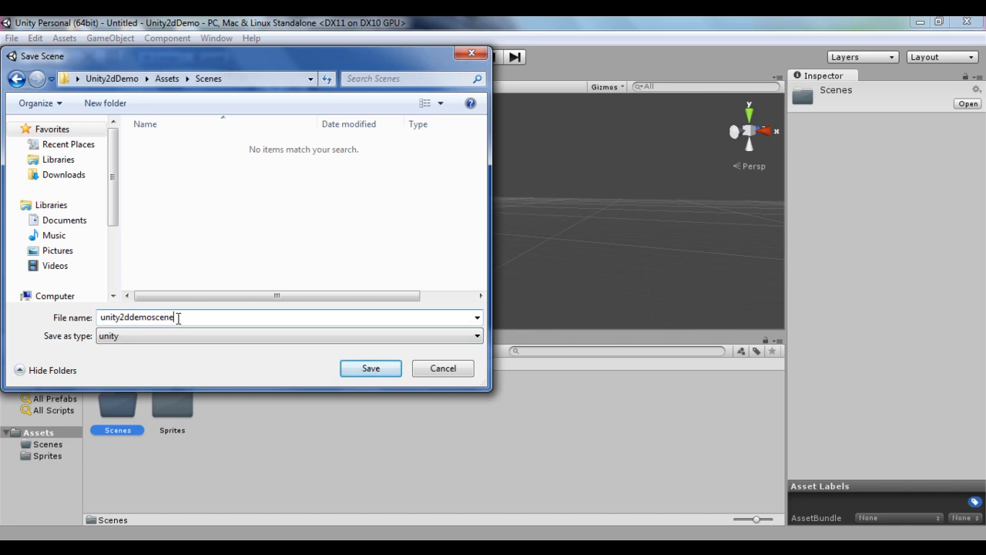
click(379, 368)
Step: Browse the Scenes and Sprites folders and select the player sprite to view its import settings
click(52, 446)
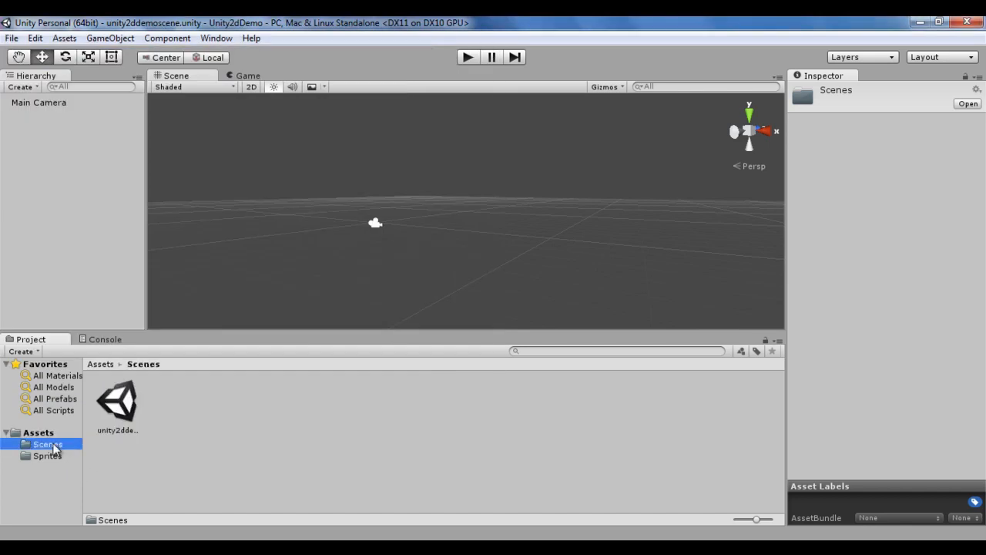
click(54, 456)
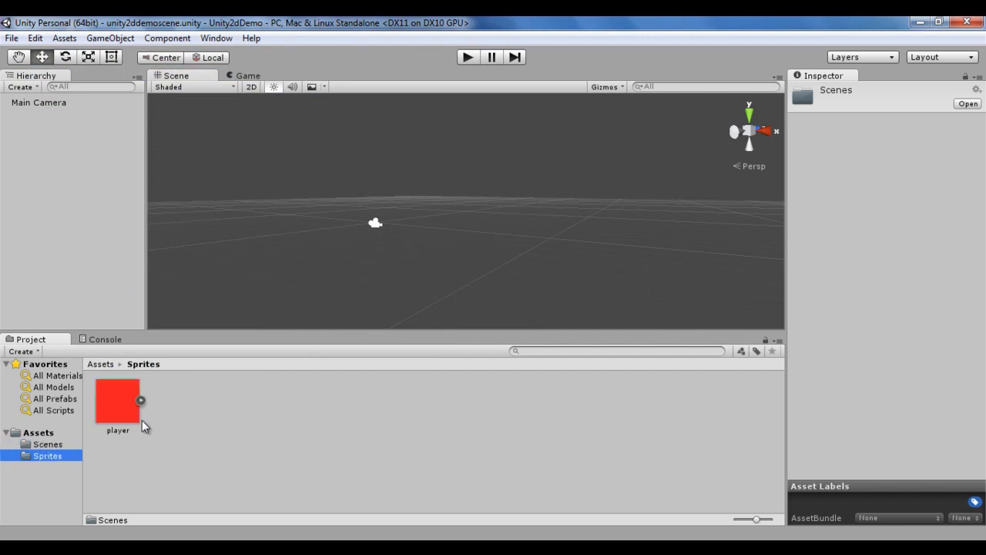
click(125, 408)
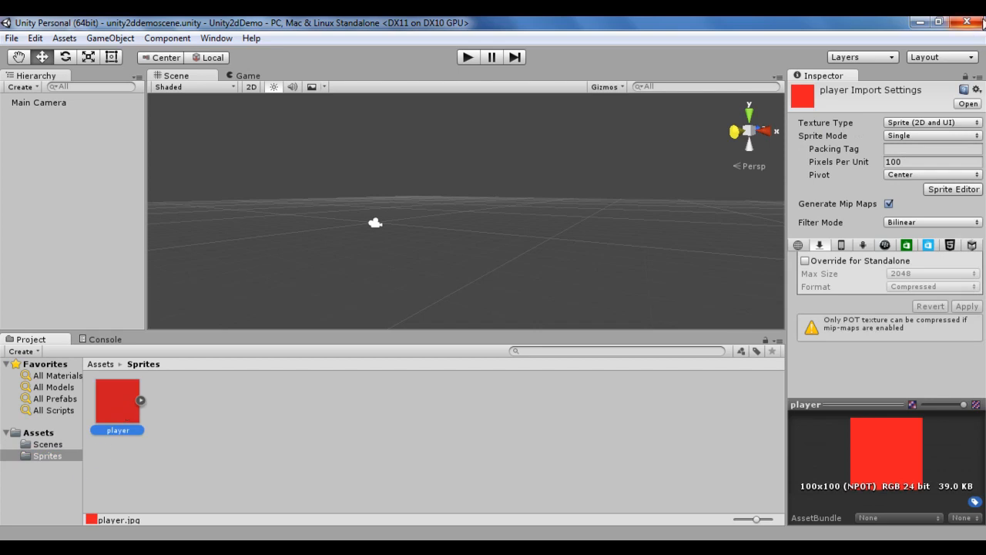
Step: Close Unity2dDemo and open the Unity3dDemo project from the Unity launcher
click(969, 22)
double_click(26, 117)
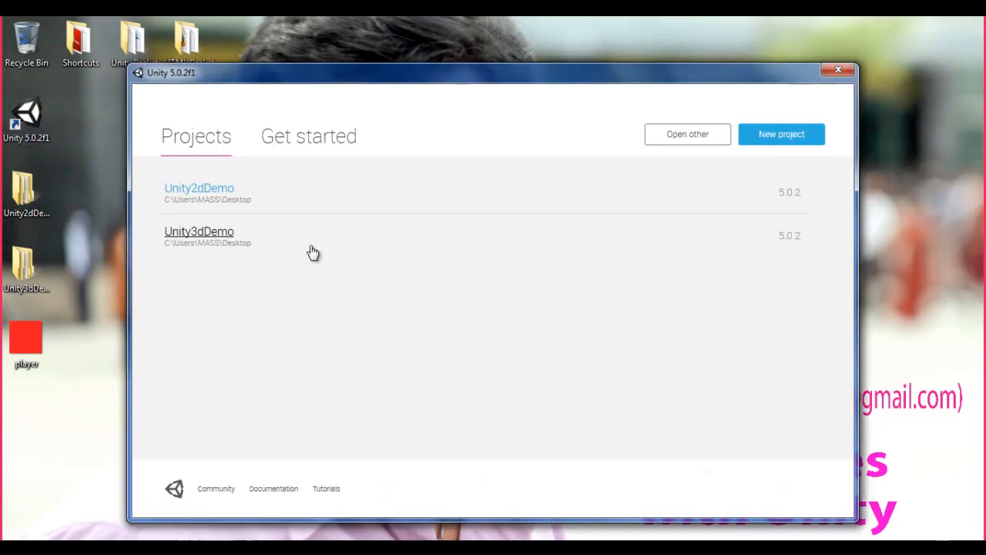
click(209, 229)
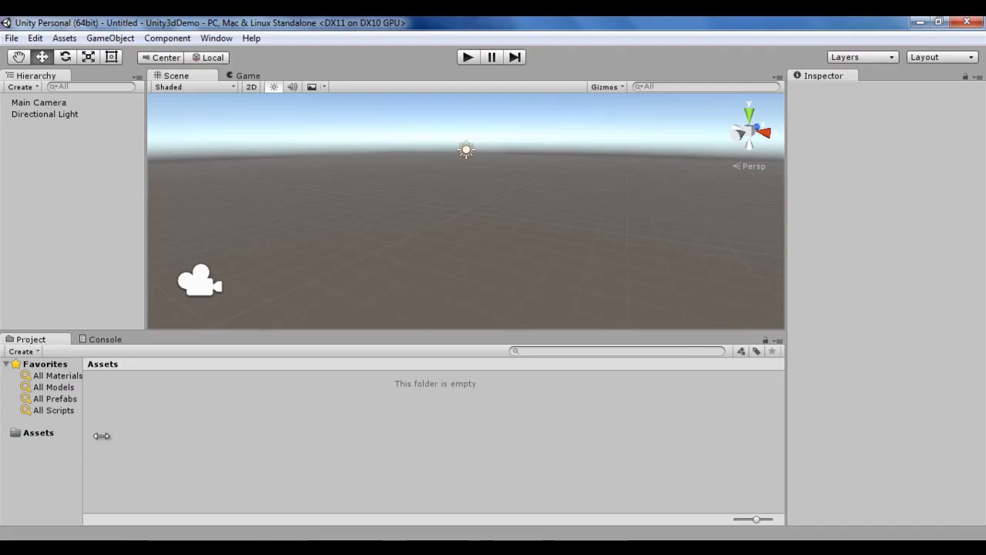
Step: Create a new folder named Textures inside Assets
right_click(147, 424)
mouse_move(275, 177)
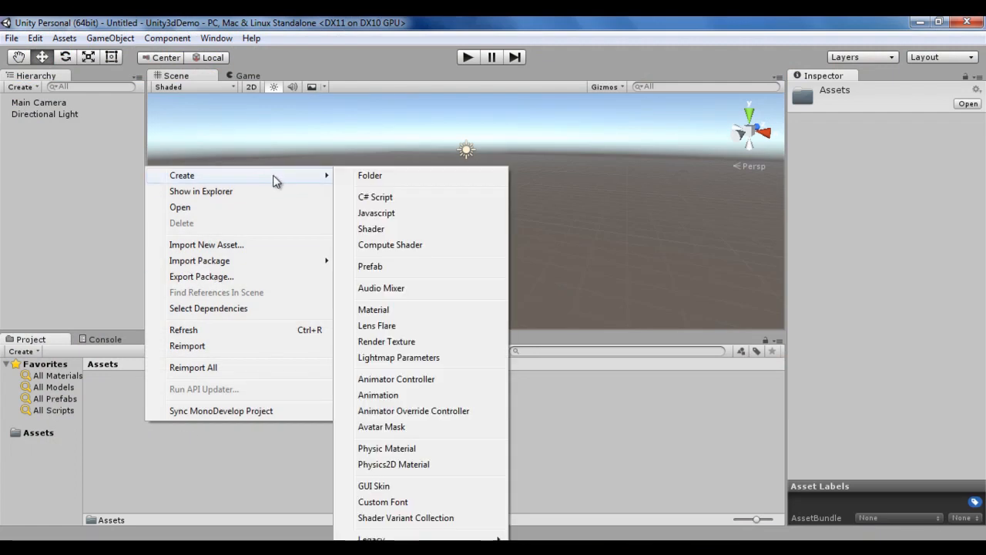
click(425, 180)
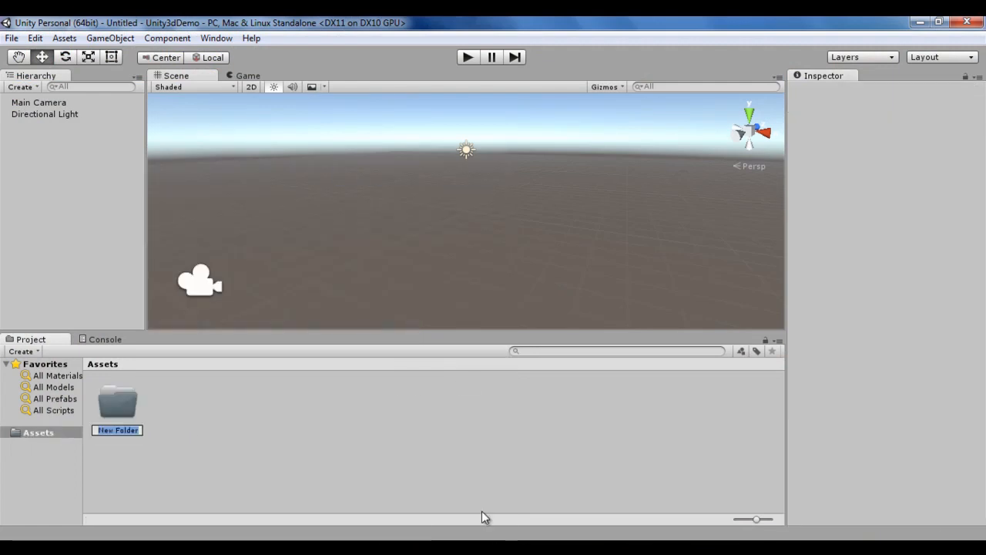
text(Textures)
key(Return)
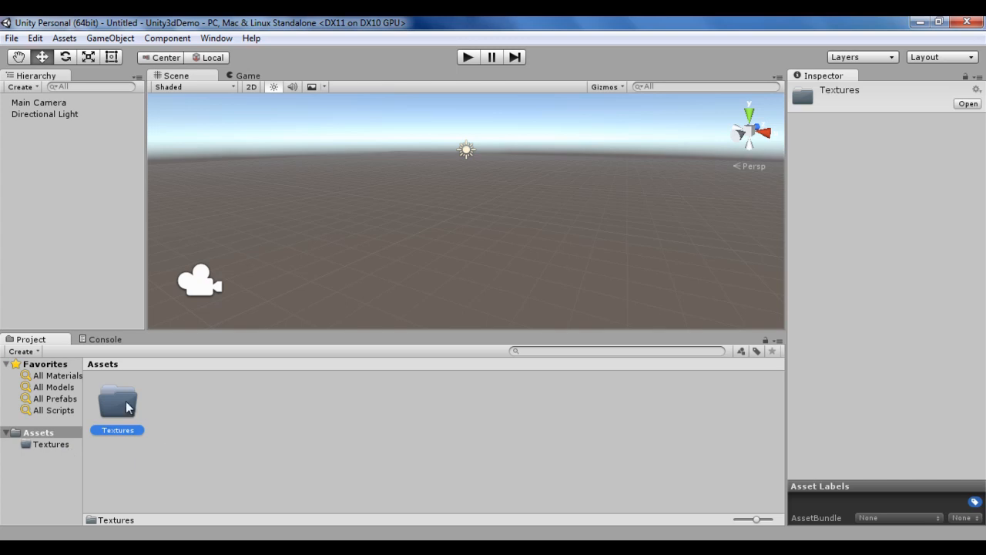
Step: Import the player image from the Desktop into the Textures folder and select it to view its import settings
click(59, 444)
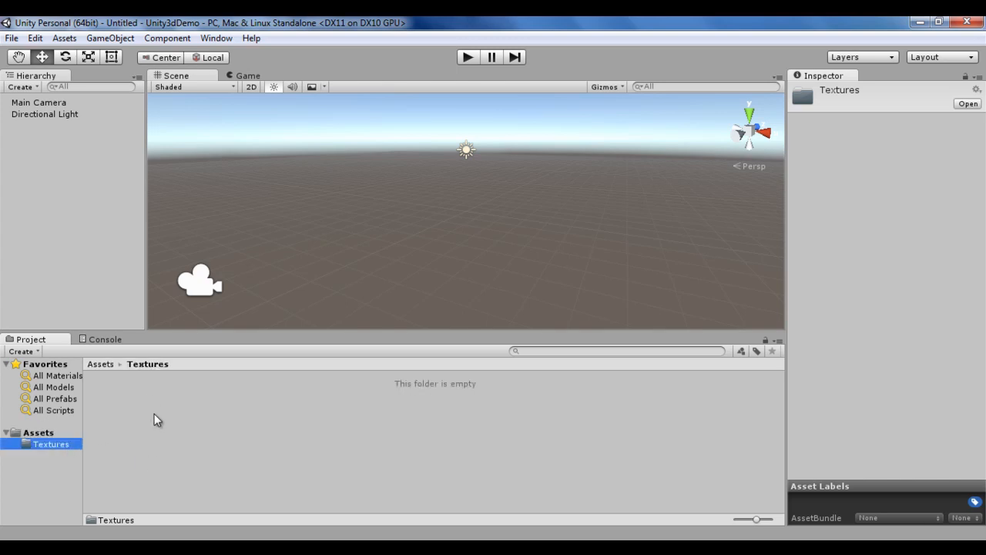
click(917, 23)
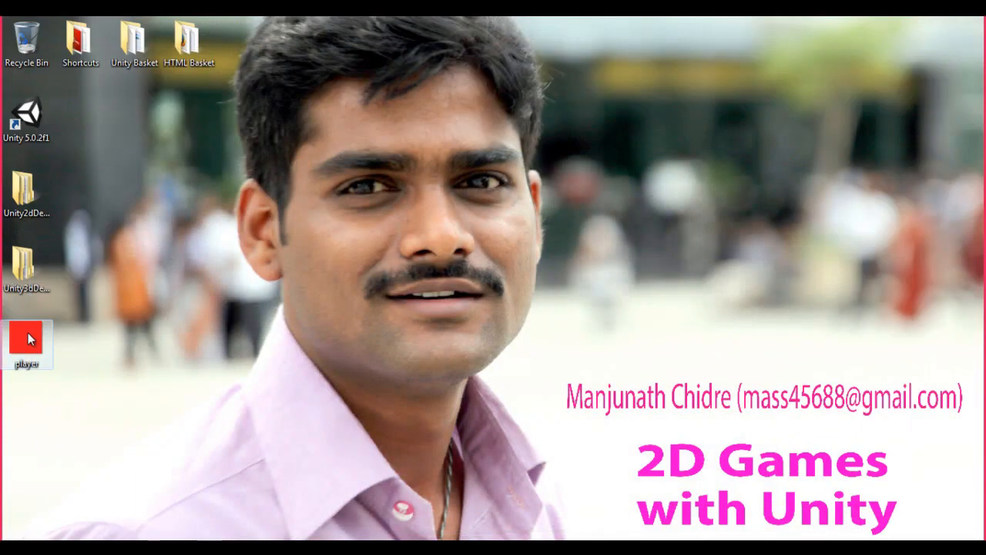
drag(23, 340, 159, 435)
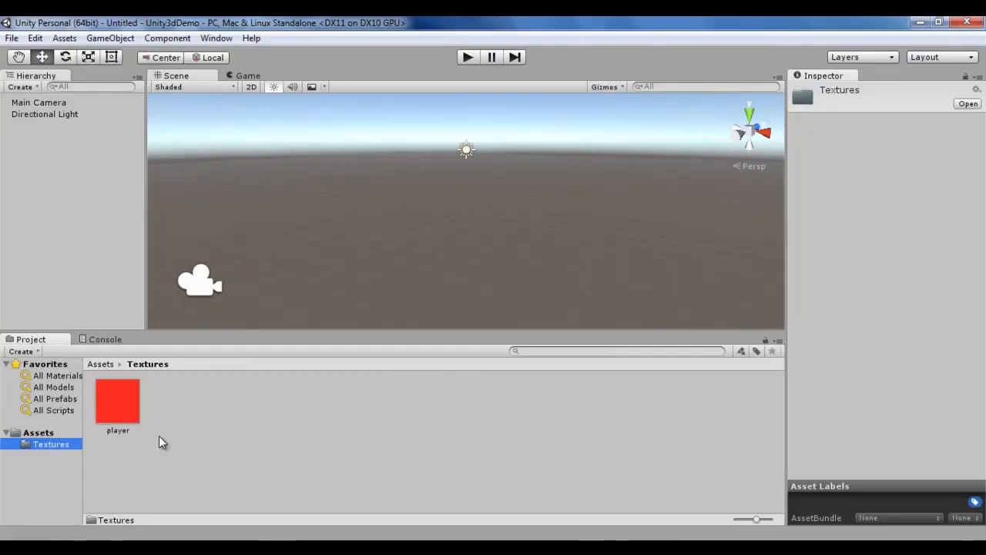
click(117, 398)
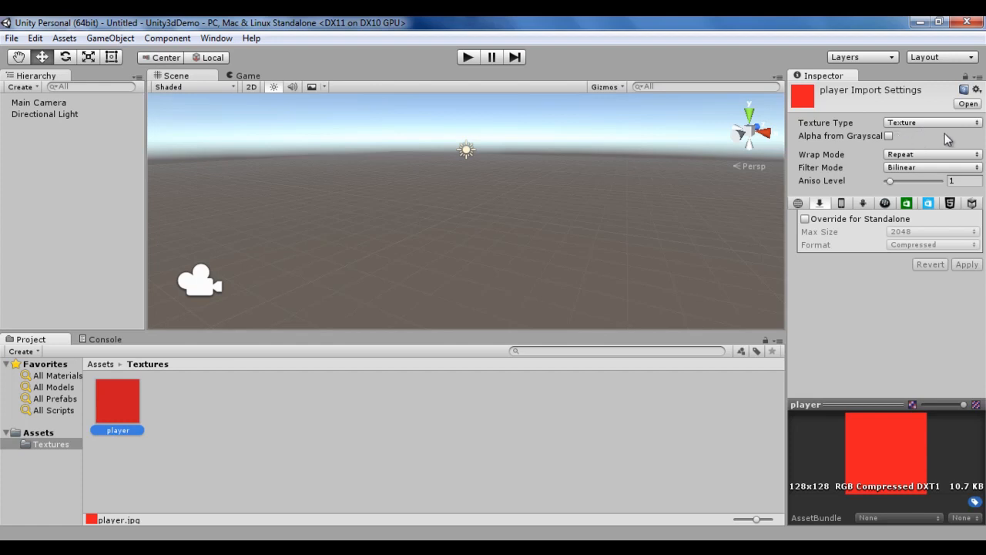
Step: Create a new folder named Scenes inside Assets
click(42, 434)
right_click(203, 417)
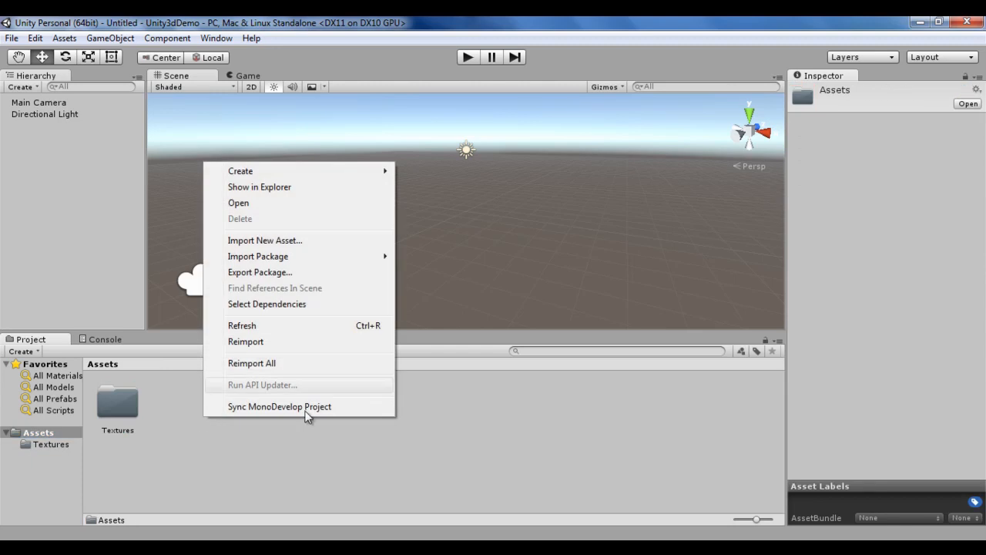
mouse_move(321, 177)
click(442, 171)
text(Scenes)
key(Return)
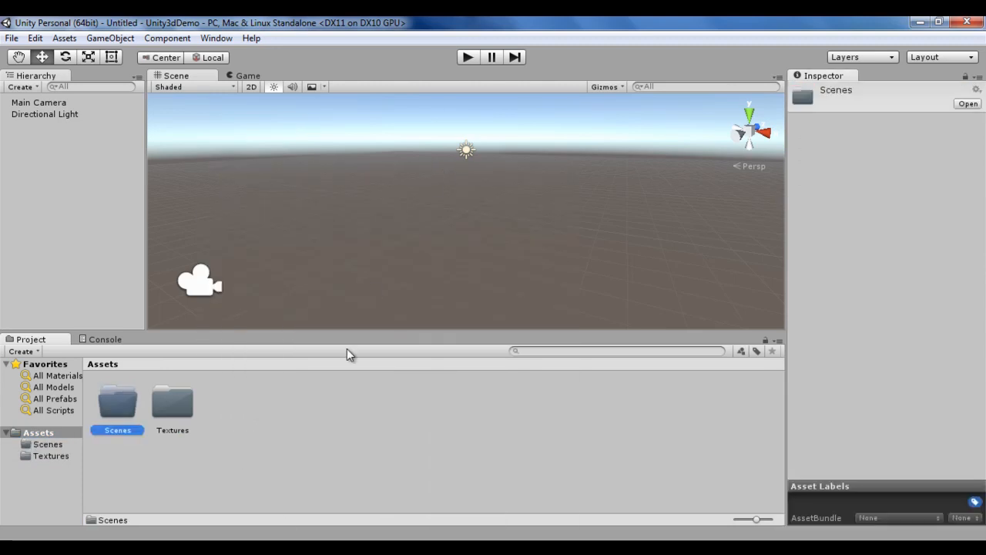
Step: Save the current scene as unity3ddemoscene inside the Scenes folder
click(48, 445)
click(6, 39)
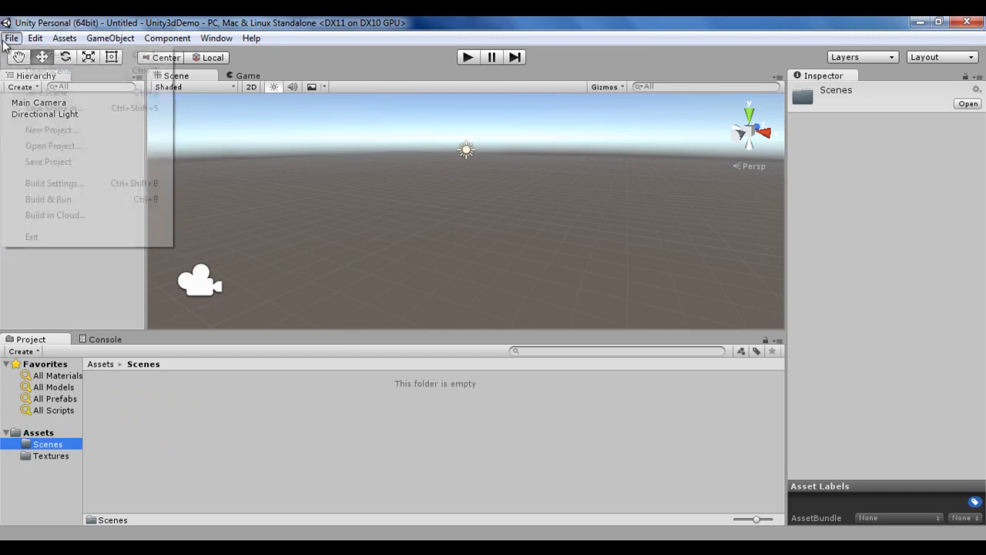
click(42, 114)
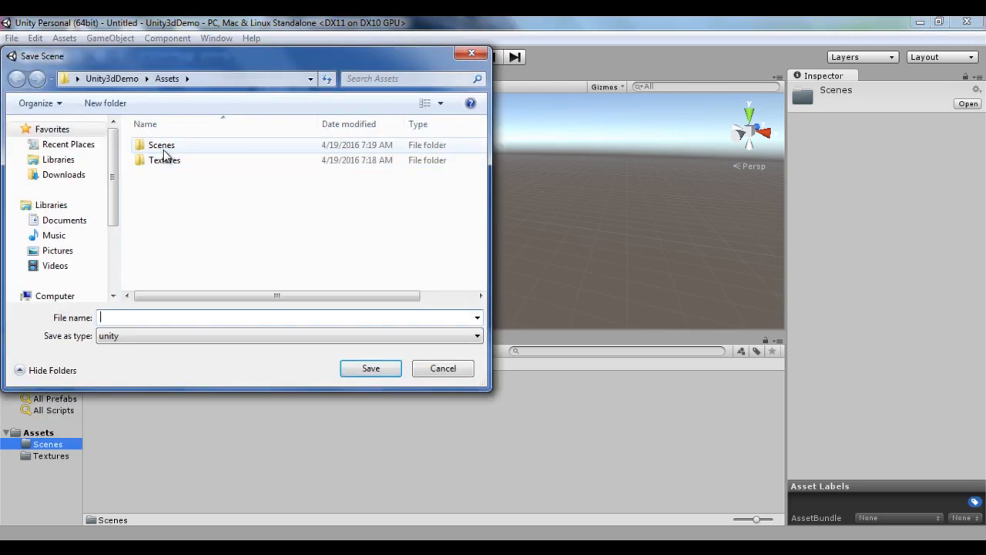
double_click(163, 151)
click(213, 319)
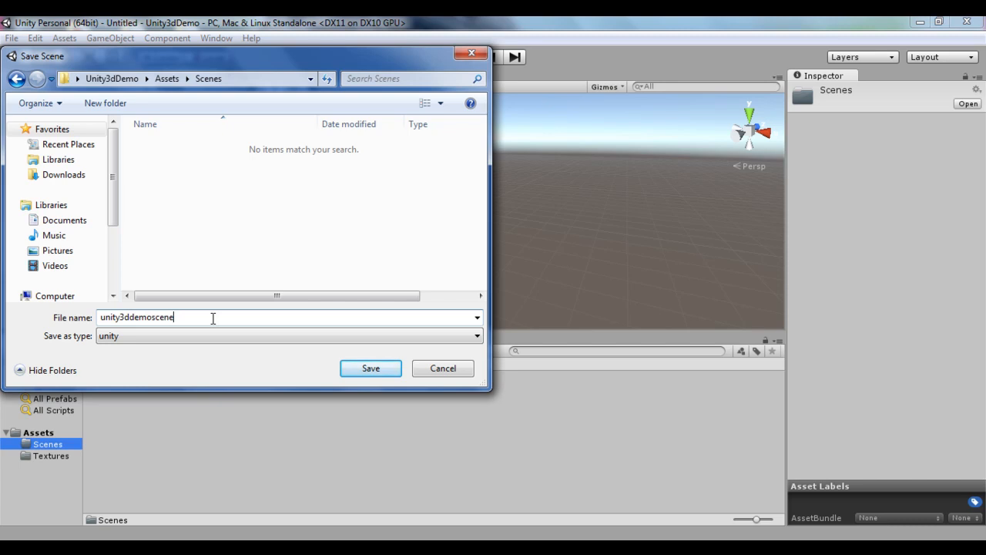
click(385, 371)
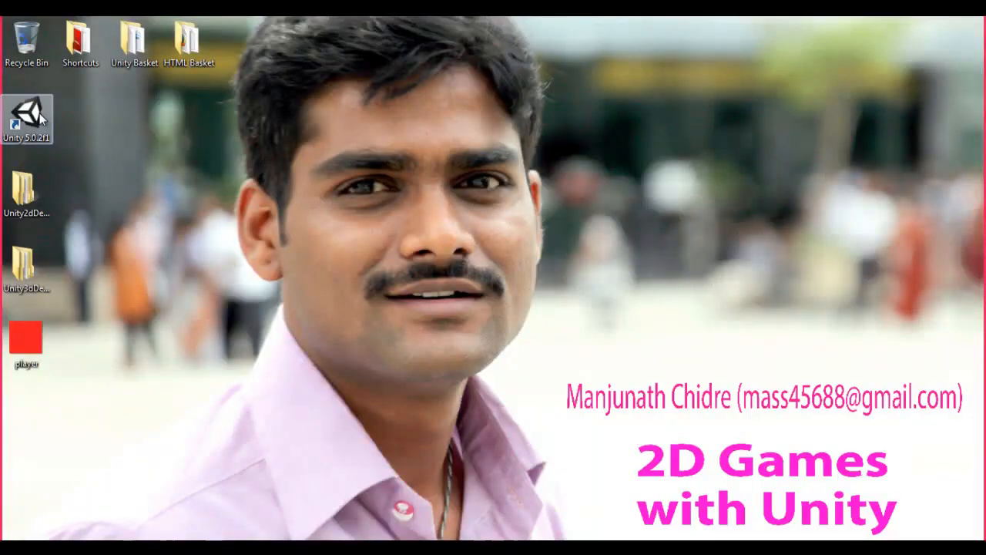
Step: Reopen the Unity2dDemo project and select the player sprite to view its import settings
double_click(28, 116)
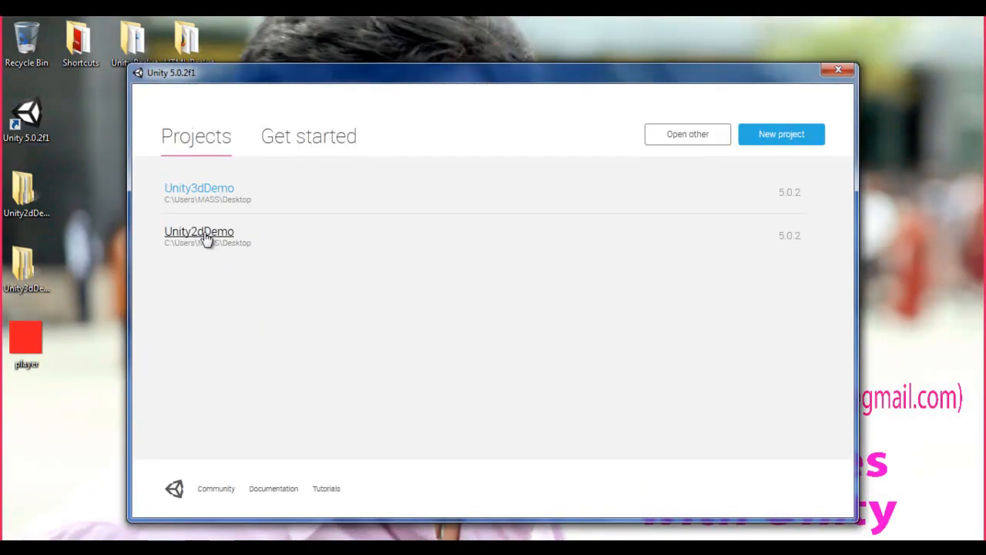
click(206, 236)
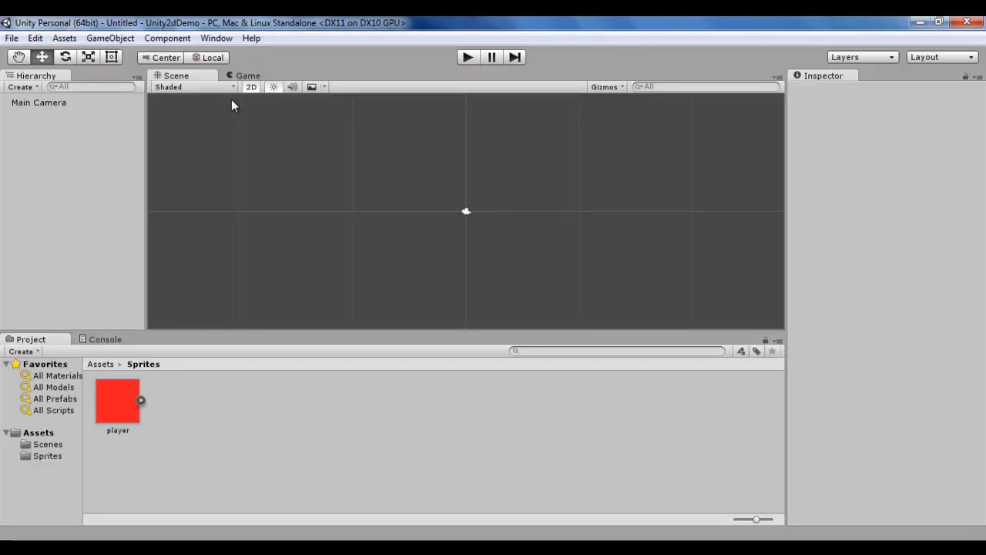
click(128, 401)
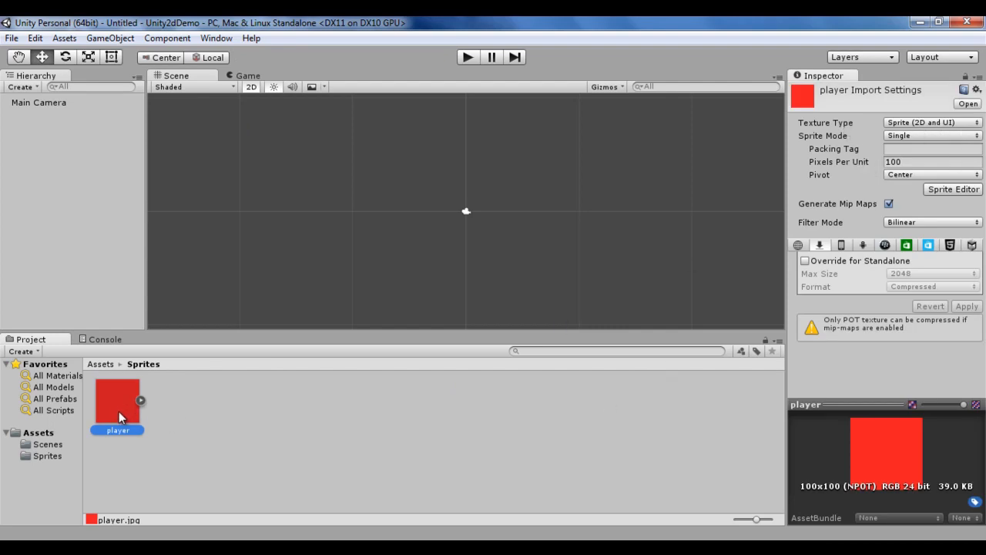
Step: Add the player sprite to the 2D scene, select it in the hierarchy and focus the view on it
drag(132, 403, 109, 223)
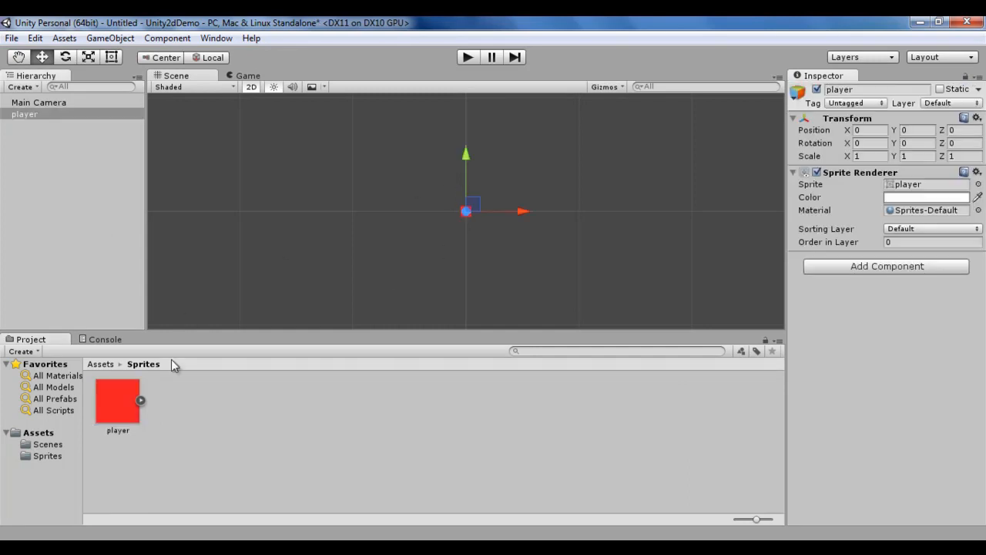
click(61, 151)
click(34, 114)
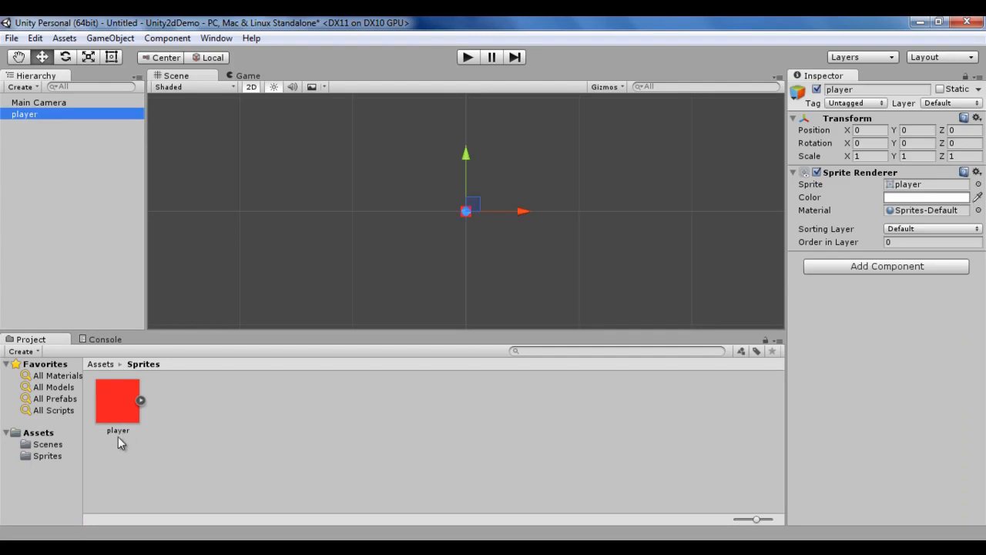
click(40, 148)
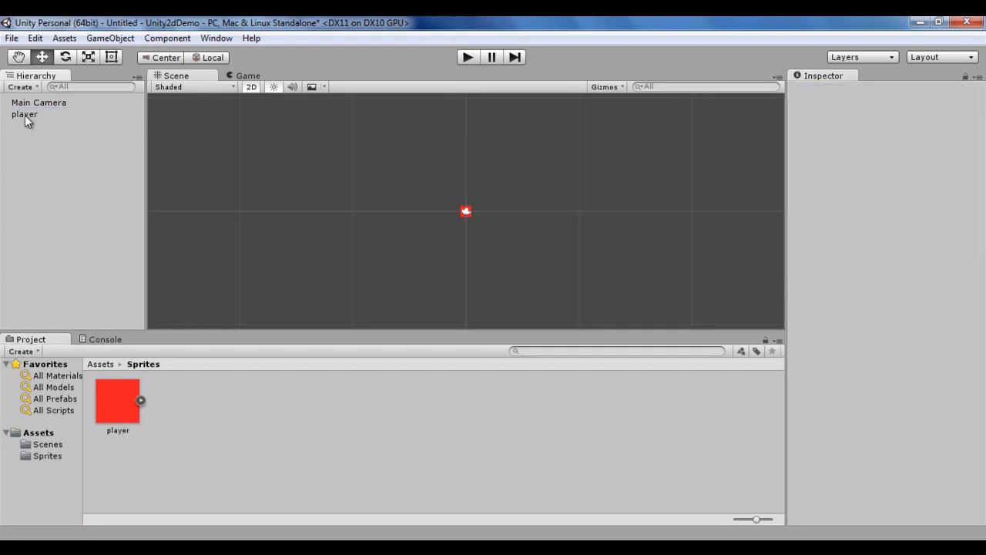
click(28, 114)
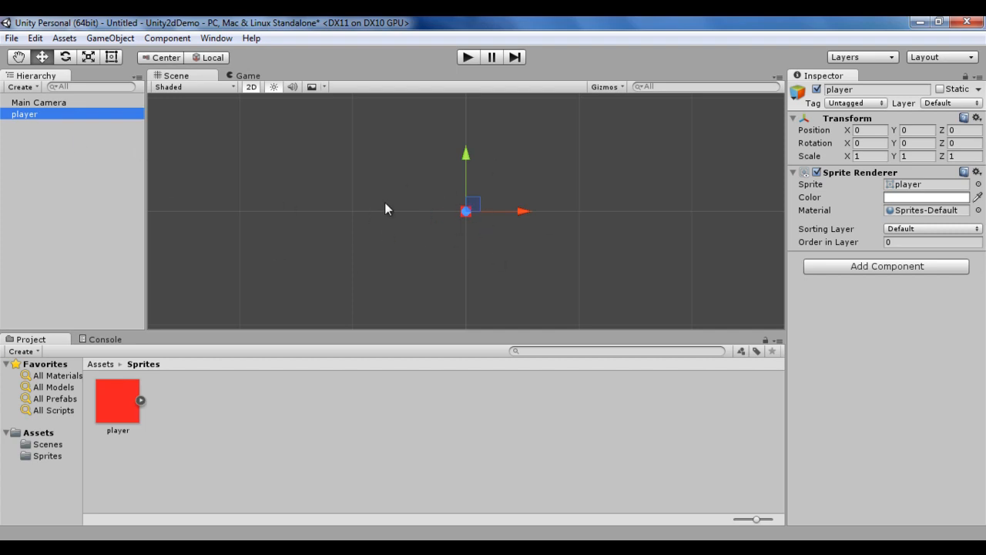
click(21, 126)
click(22, 116)
key(f)
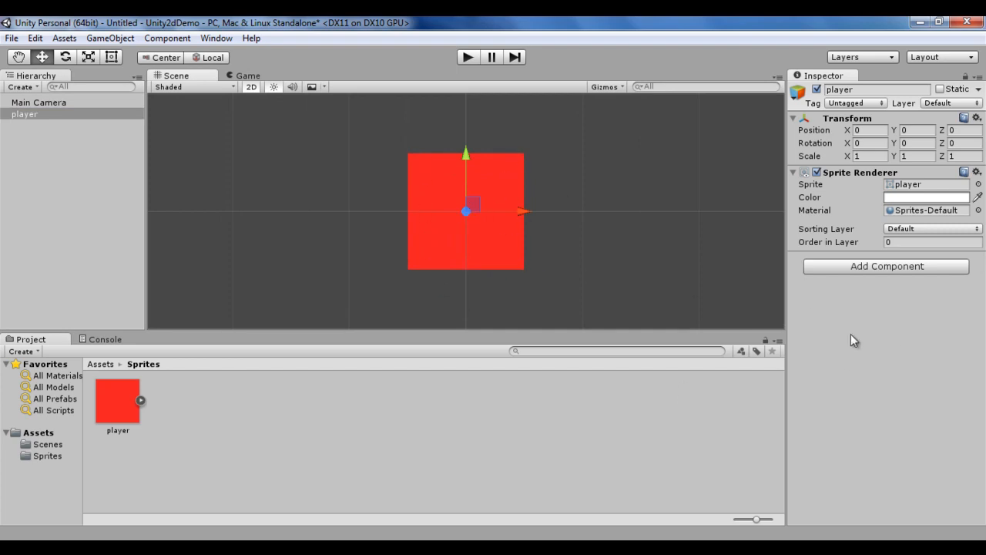
Step: Close the project, saving the scene over unity2ddemoscene in the Scenes folder
click(967, 22)
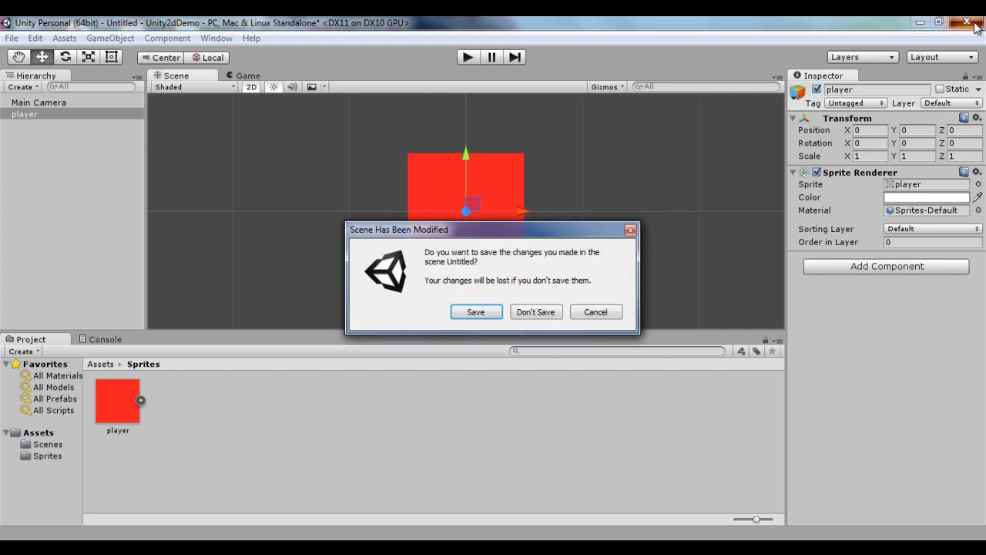
click(474, 310)
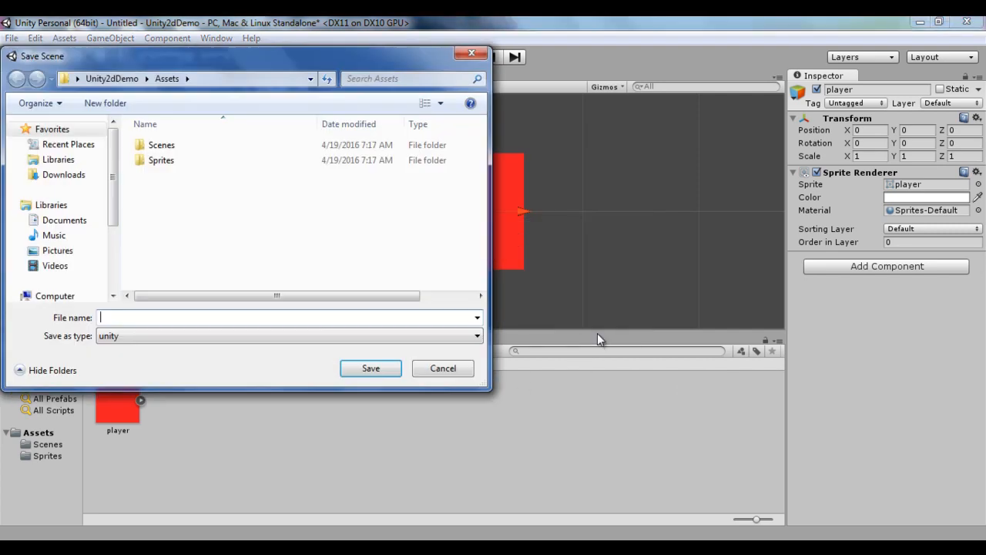
double_click(161, 145)
click(185, 146)
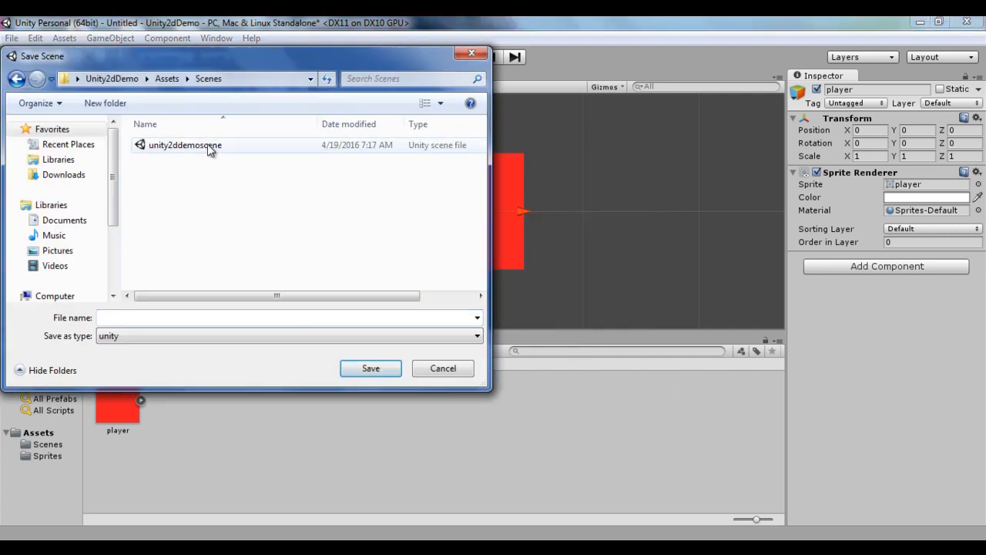
click(373, 369)
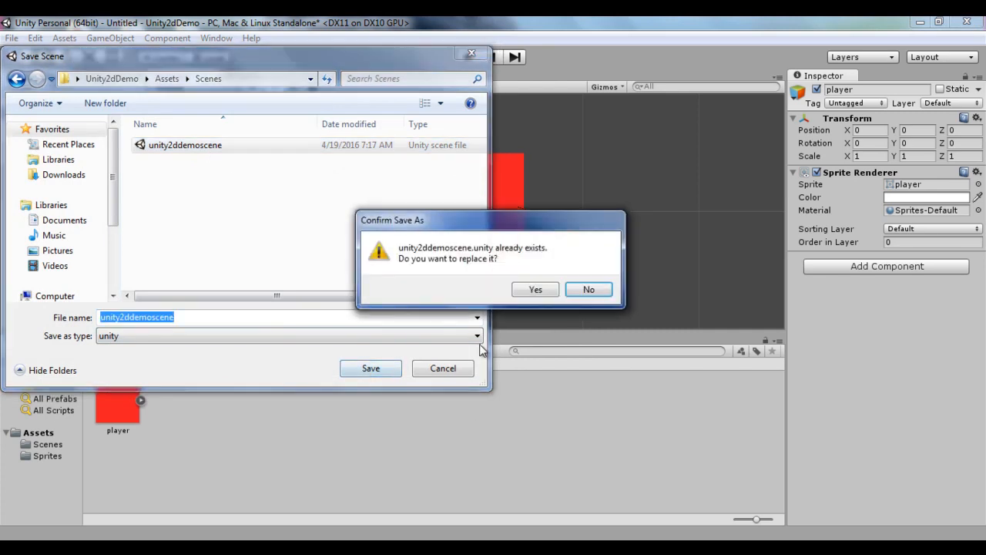
click(533, 291)
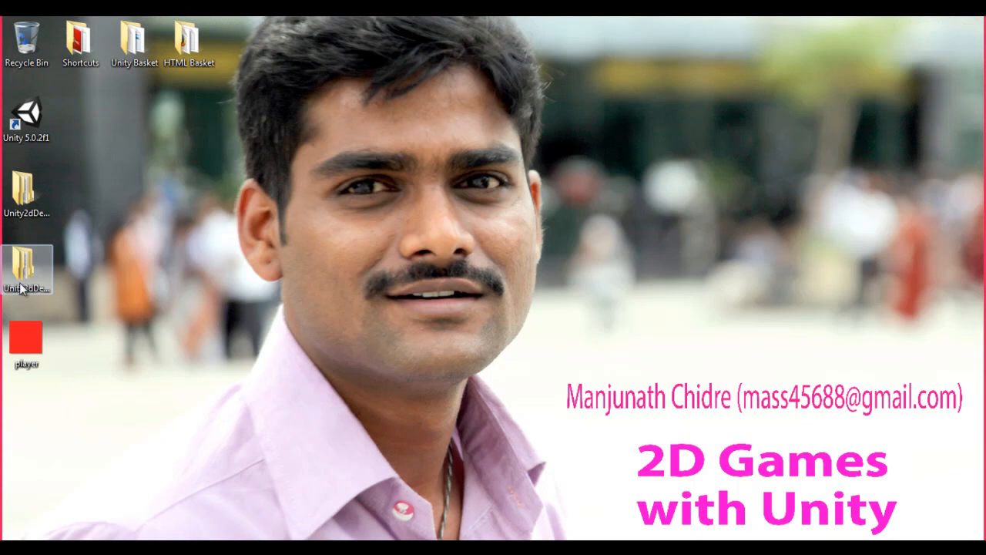
Step: Open the Unity3dDemo project from the Unity launcher and browse its Textures folder
double_click(35, 120)
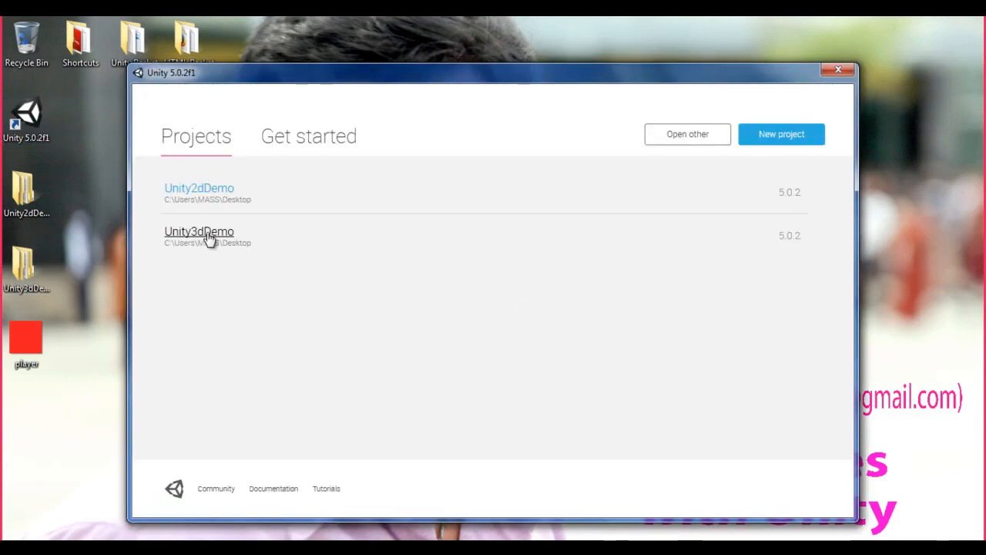
click(209, 238)
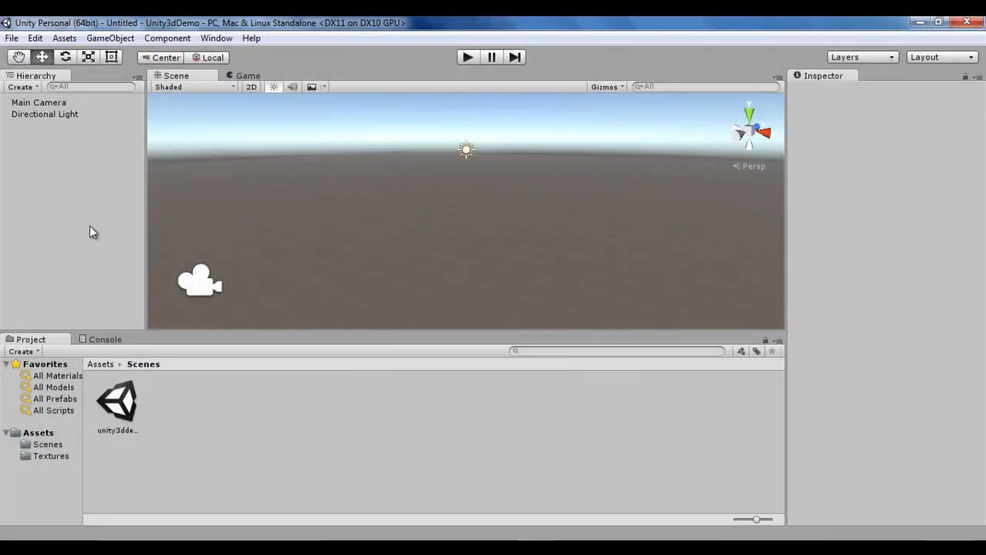
click(52, 457)
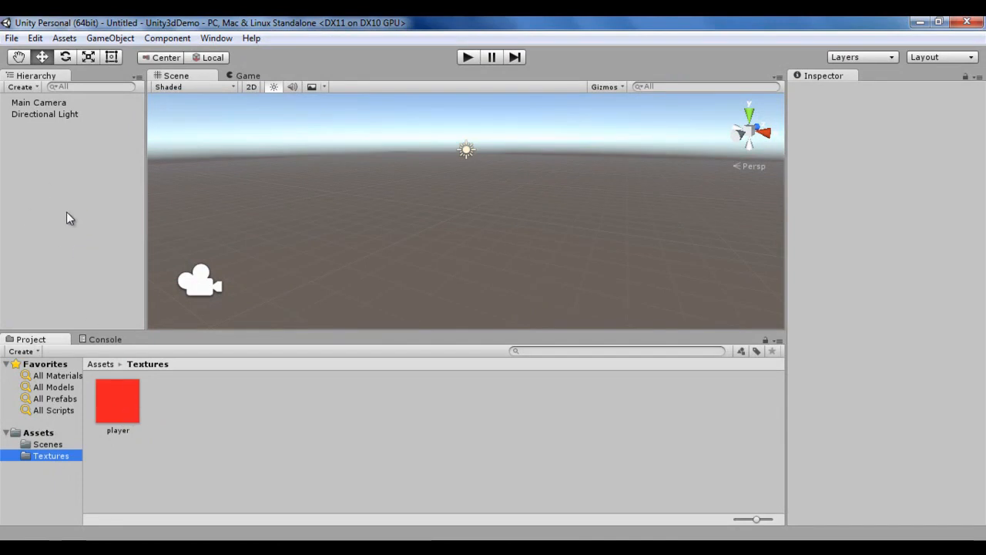
Step: Try to add the player texture directly to the scene hierarchy
drag(129, 420, 66, 242)
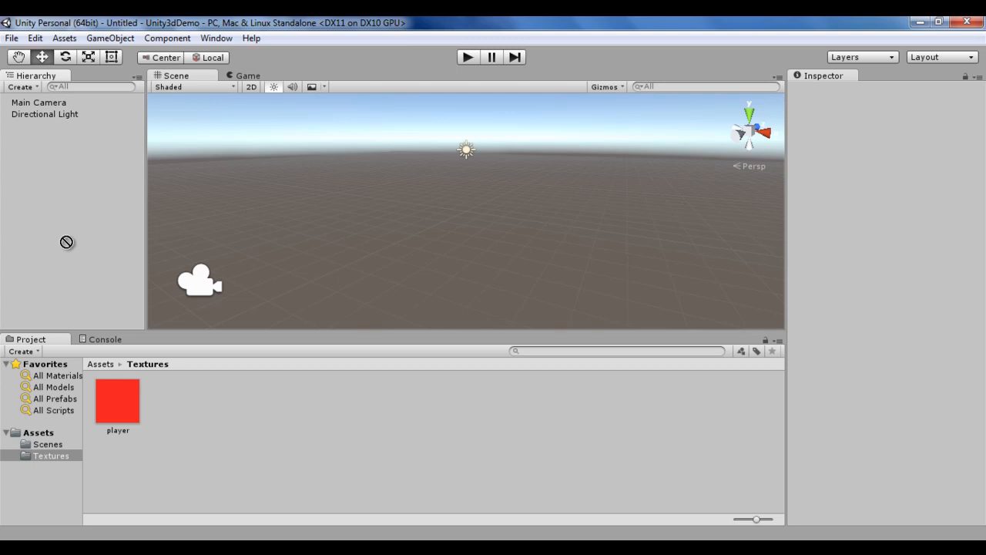
drag(112, 403, 57, 220)
Step: Create a 3D Quad object in the scene
click(116, 39)
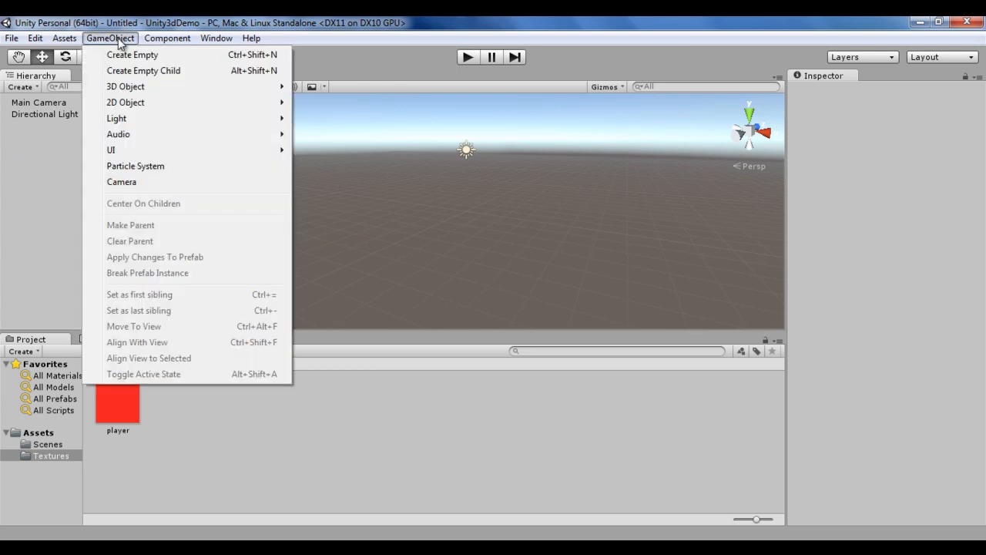
mouse_move(150, 92)
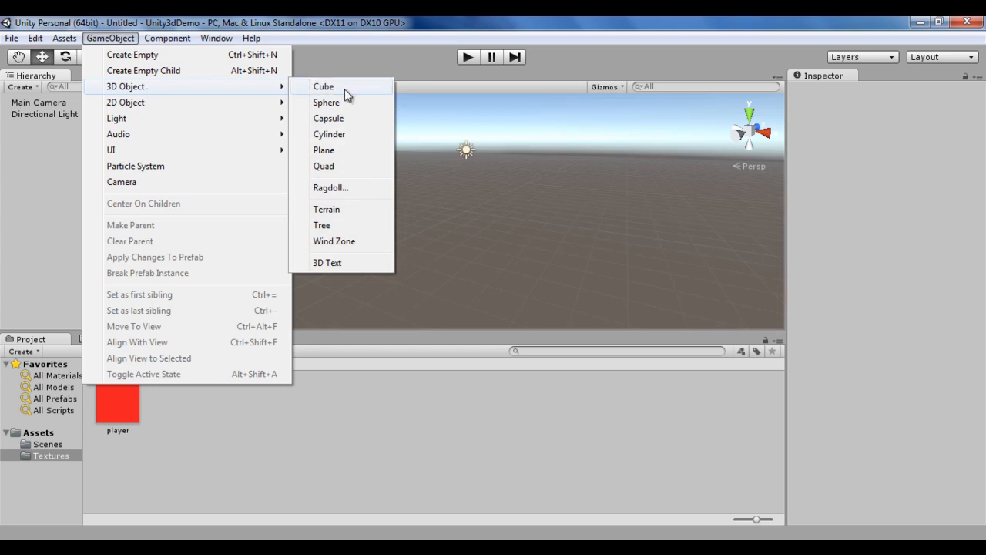
click(340, 171)
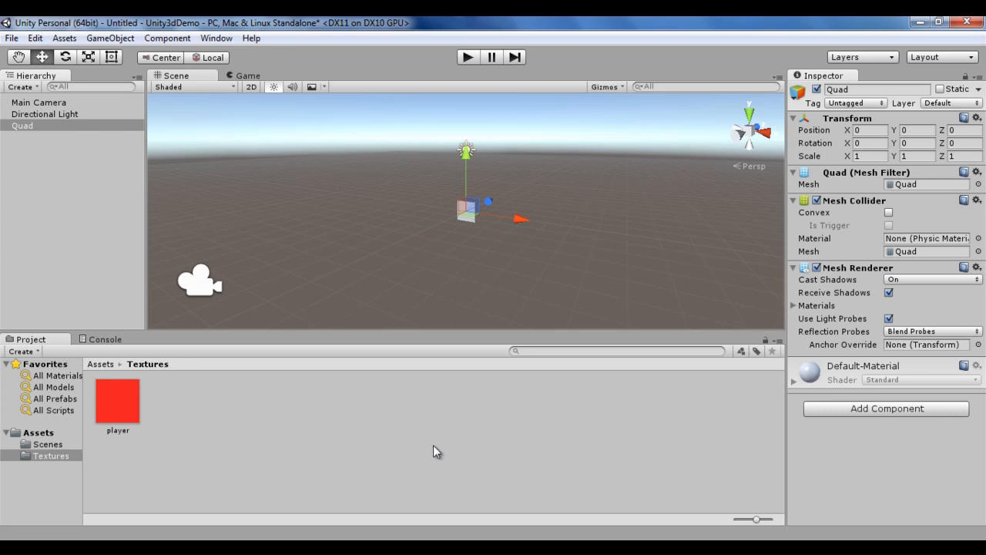
Step: Apply the player texture to the Quad and inspect the resulting player material, the Quad and the Main Camera
drag(119, 406, 28, 124)
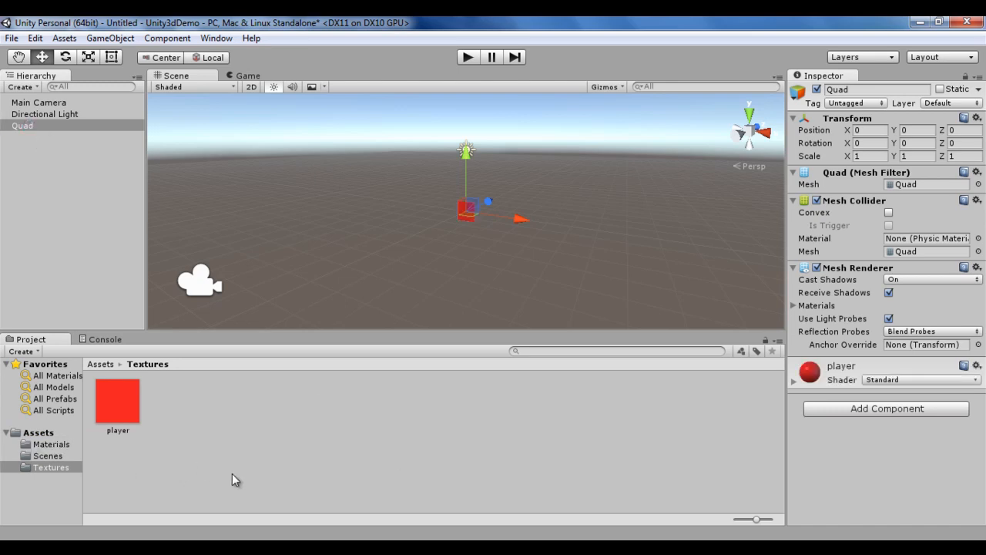
click(68, 445)
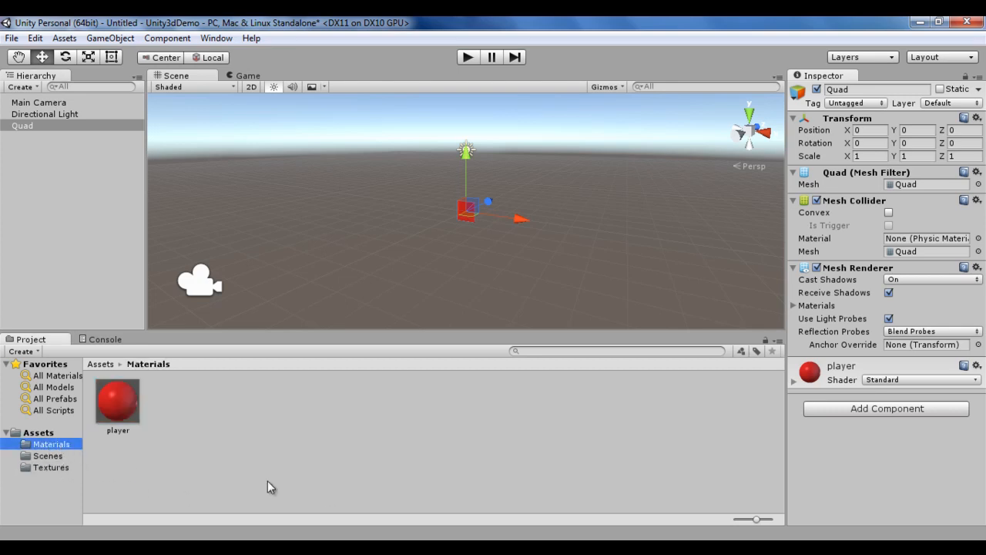
click(121, 397)
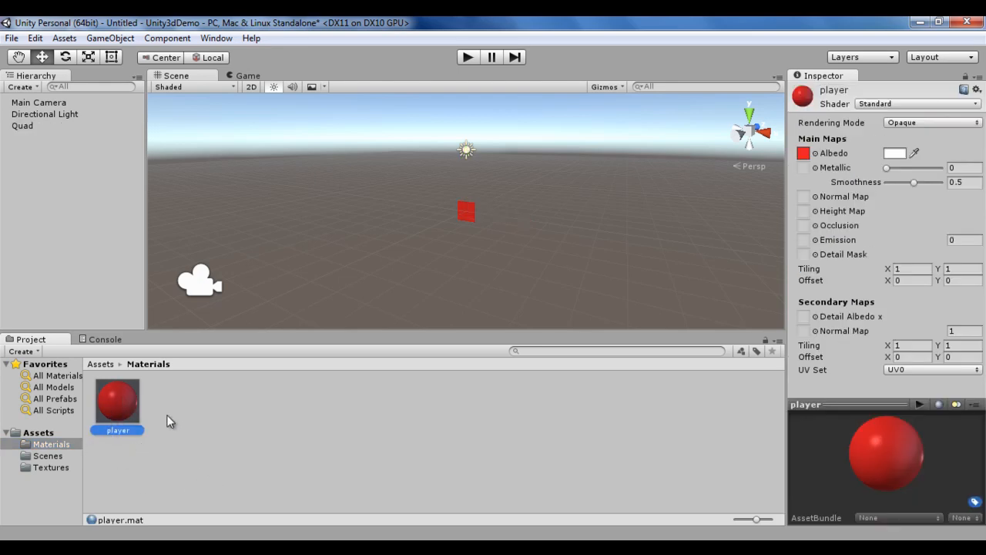
click(23, 125)
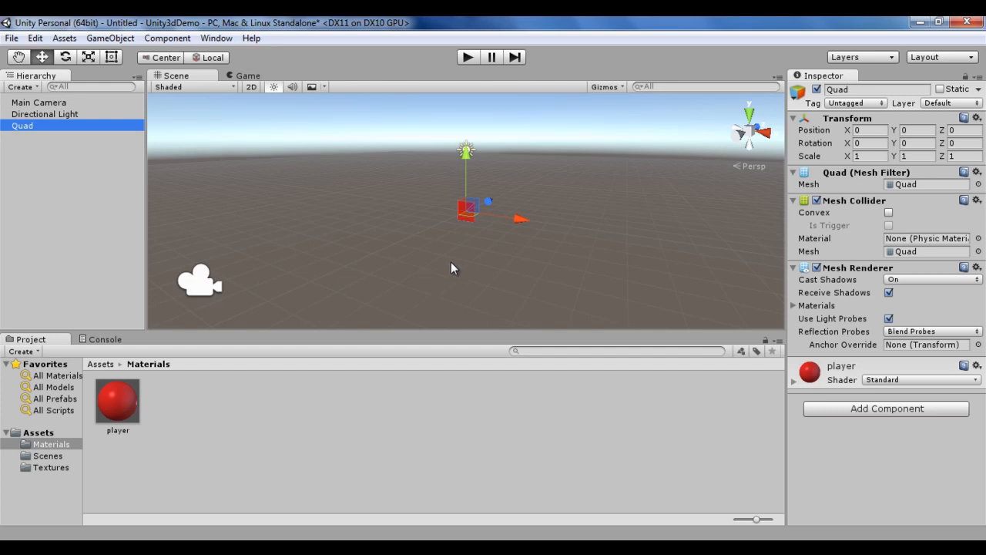
click(206, 286)
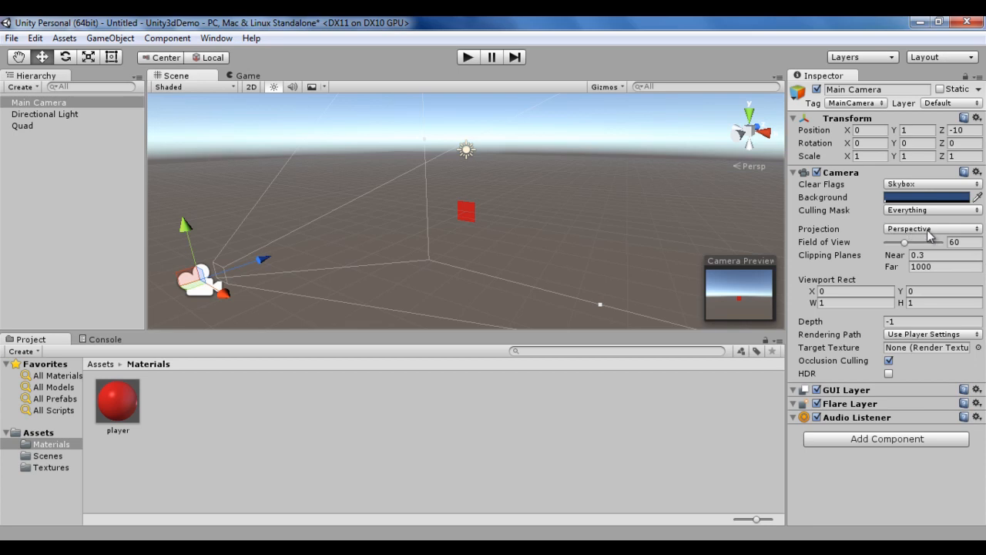
Step: Save the scene over unity3ddemoscene in the Scenes folder and close the project
click(12, 38)
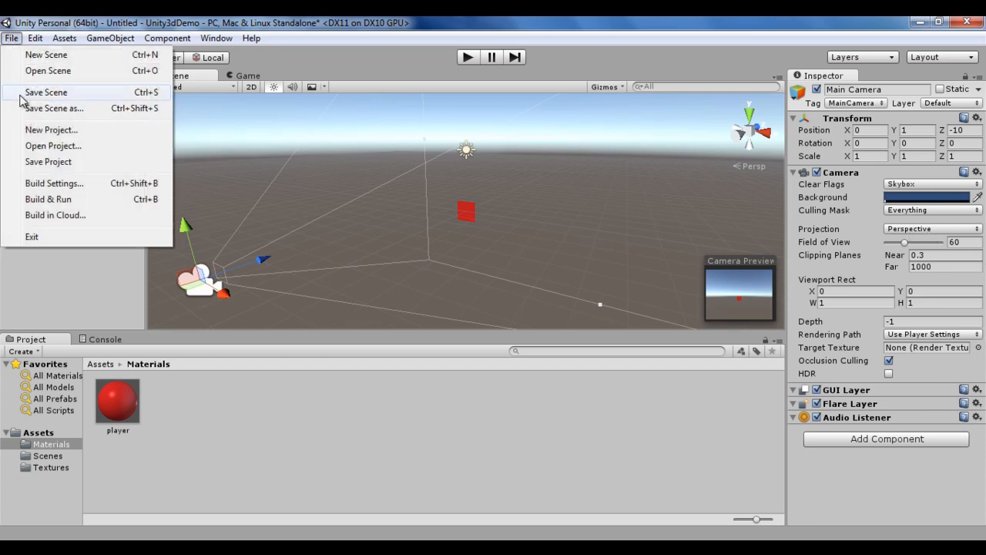
click(62, 112)
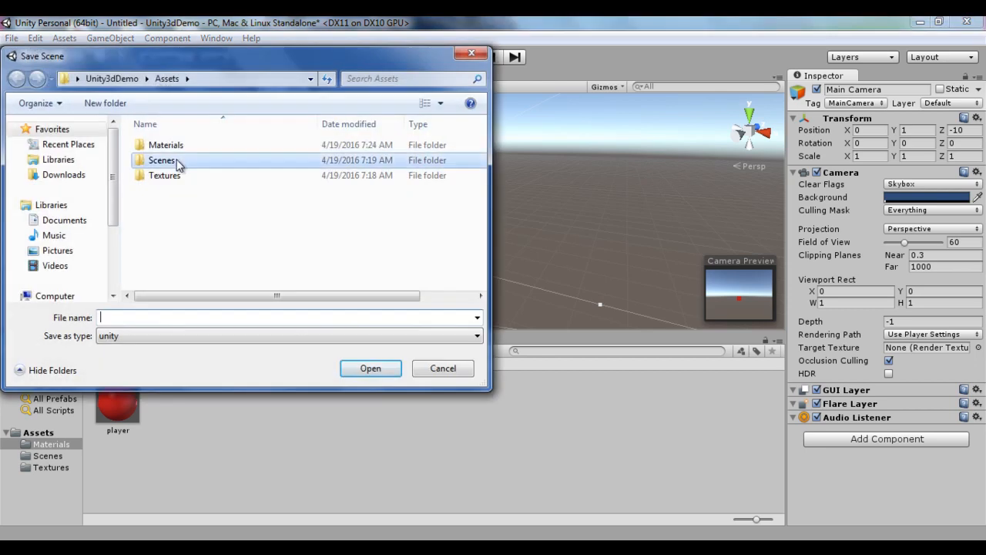
double_click(177, 163)
click(174, 148)
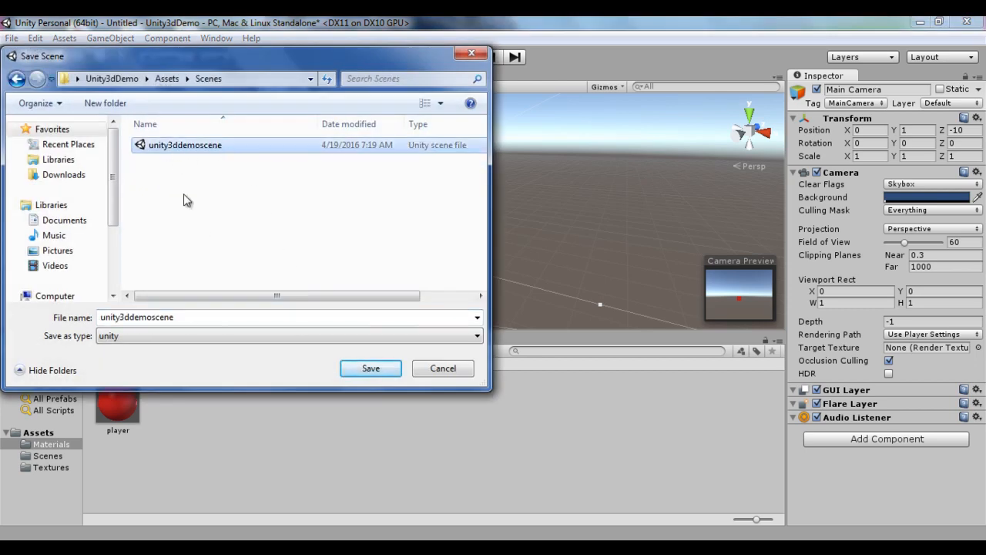
click(391, 374)
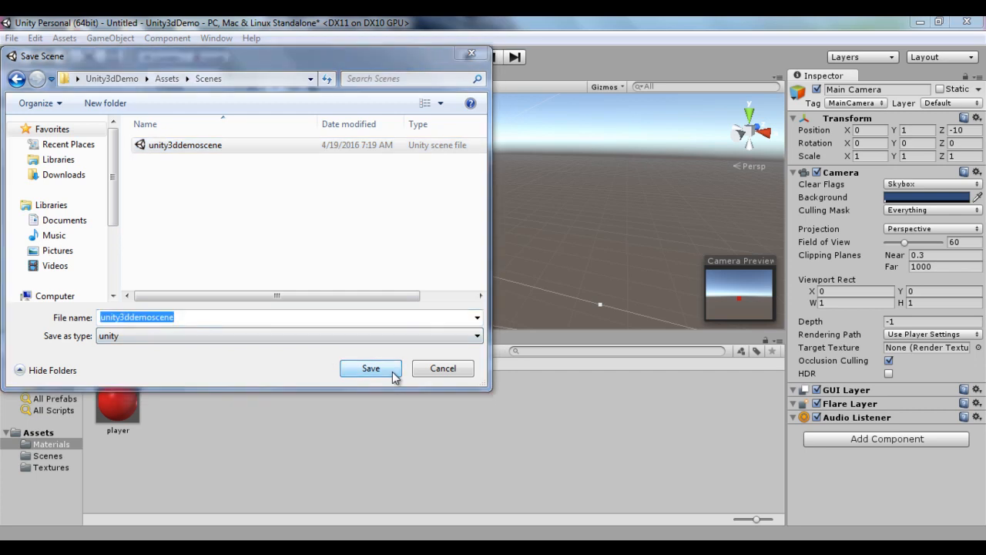
click(540, 287)
click(974, 25)
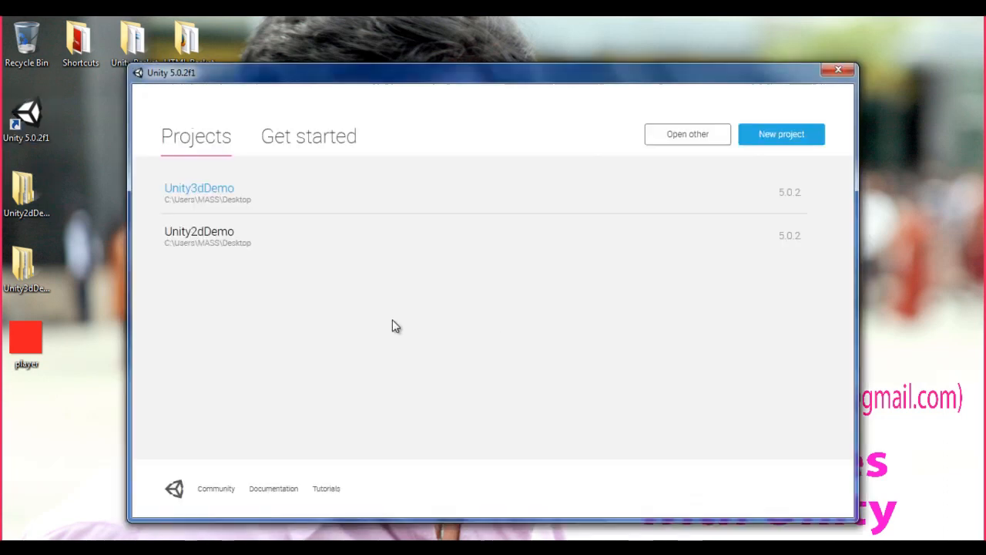
Step: Reopen the Unity2dDemo project and select and frame the Main Camera in the scene view
click(224, 235)
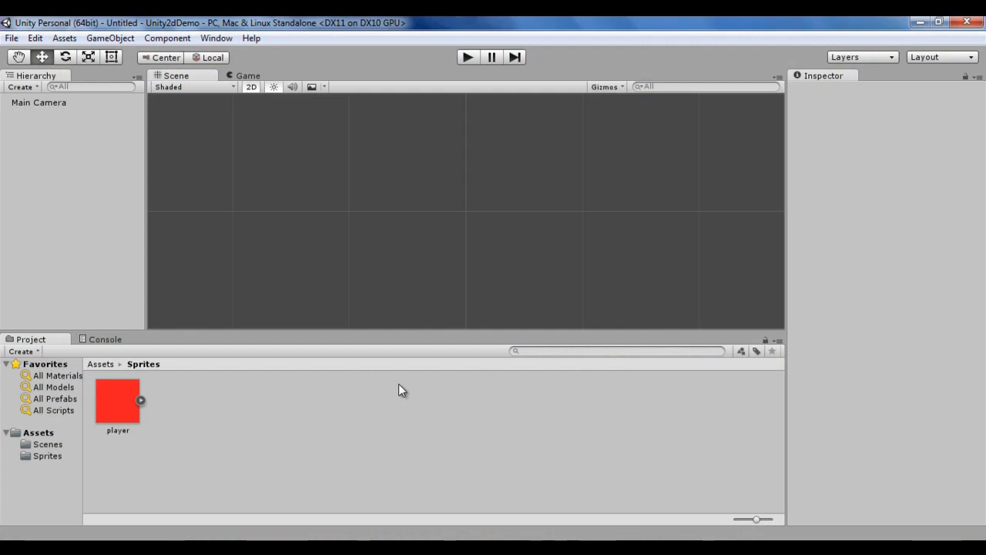
click(43, 102)
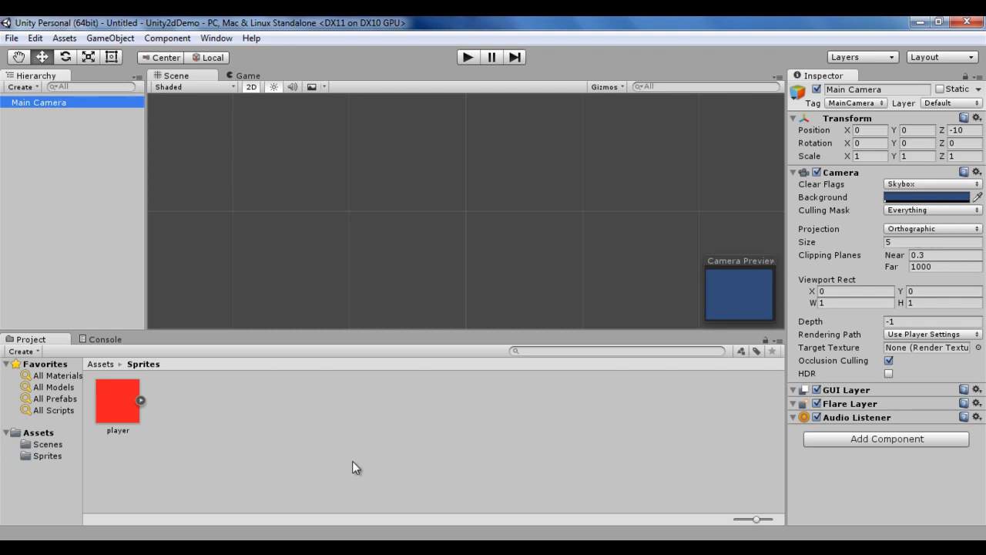
click(60, 111)
click(44, 102)
key(f)
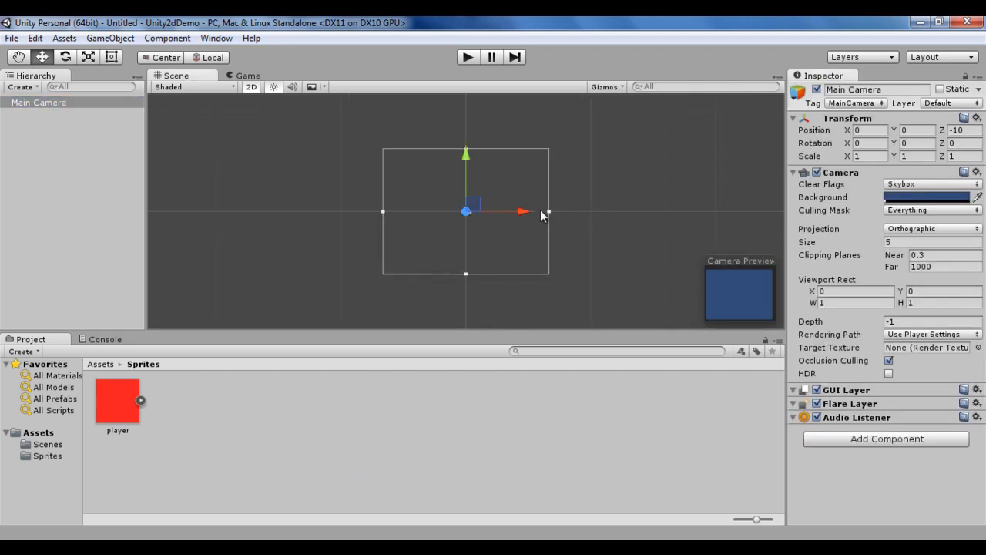
Step: Switch the scene view out of 2D mode and orbit around the camera's view volume
click(251, 87)
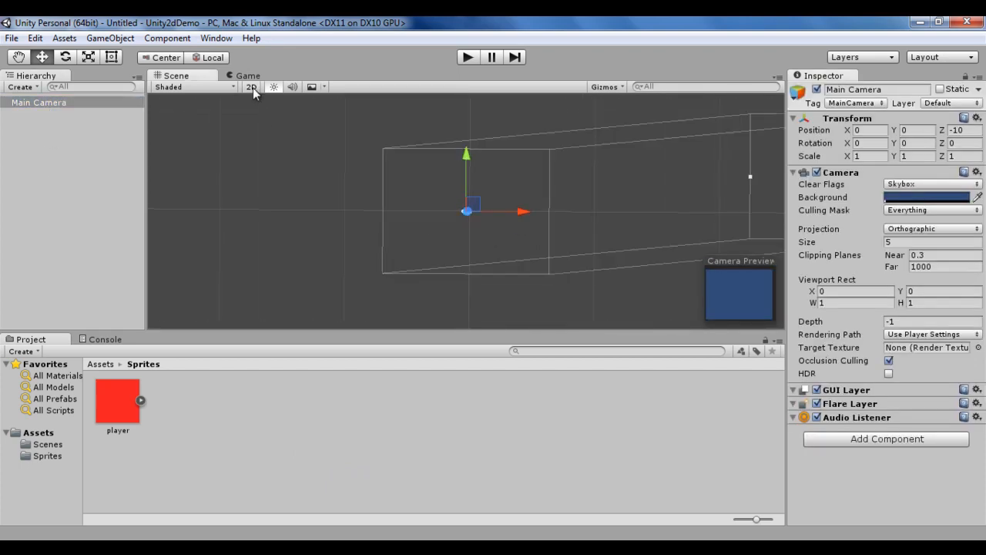
alt+drag(445, 270, 534, 229)
alt+right_drag(534, 229, 682, 242)
middle_drag(614, 239, 452, 226)
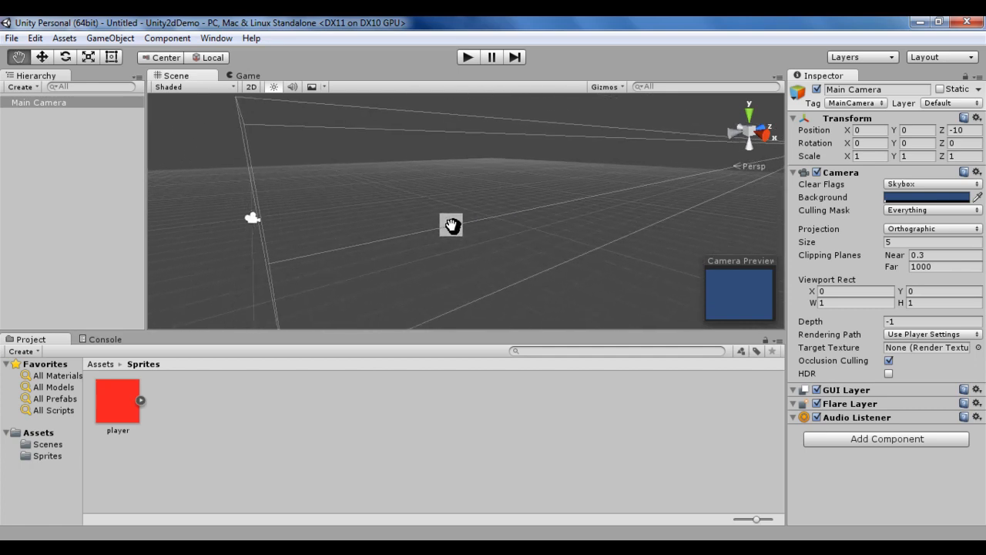
alt+drag(440, 231, 502, 221)
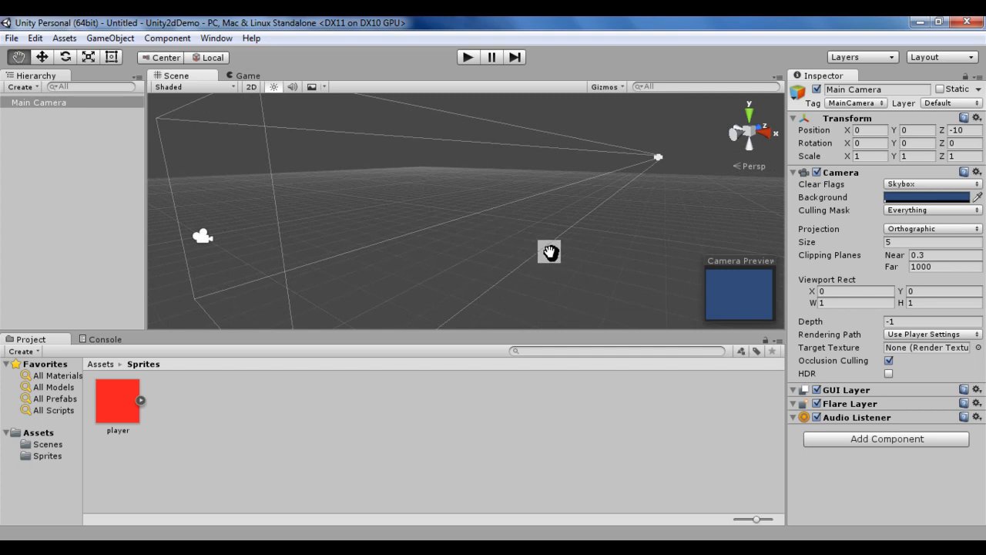
Step: Add the player sprite to the scene again and select the Main Camera to preview it
click(127, 406)
drag(118, 400, 83, 217)
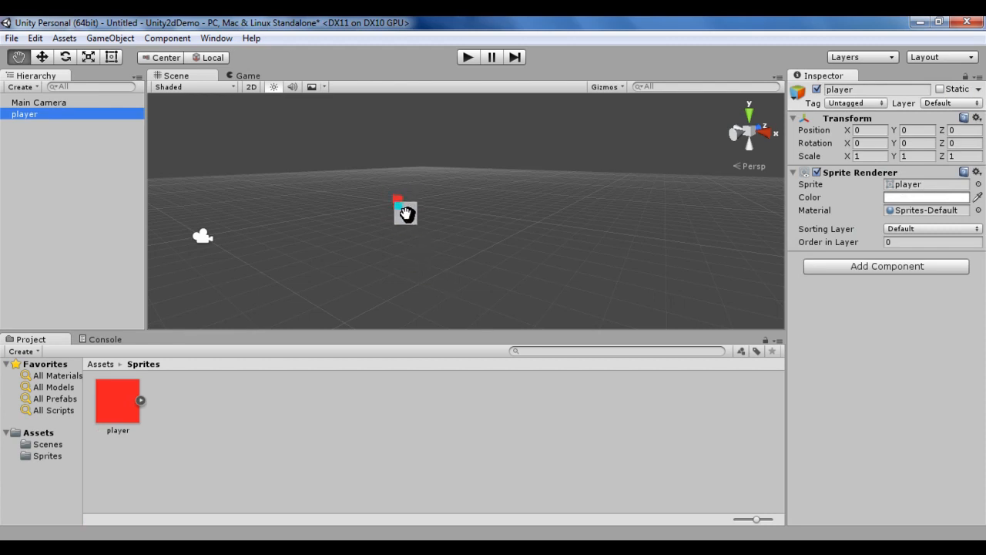
click(65, 104)
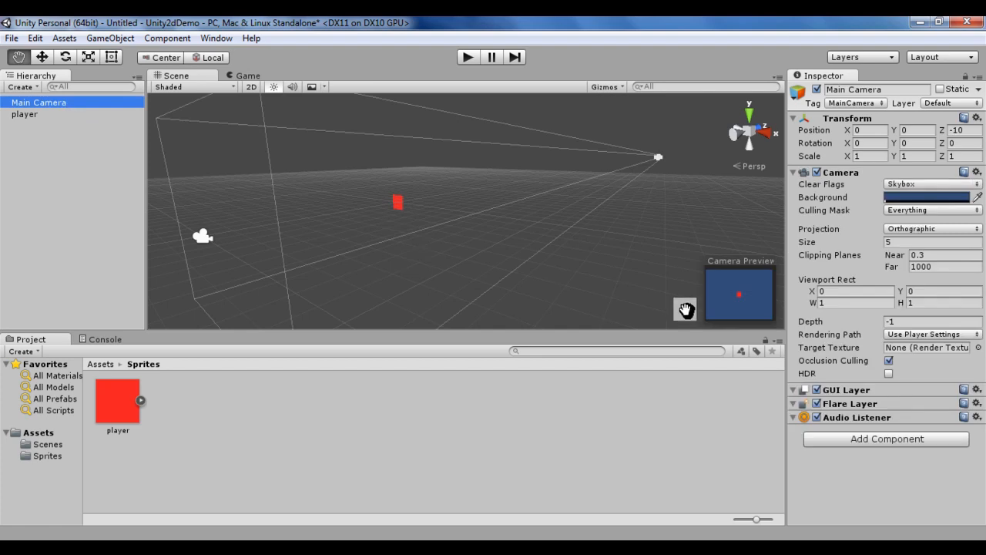
Step: View the player sprite through the Game view, then select the player and return to the Scene view
click(260, 78)
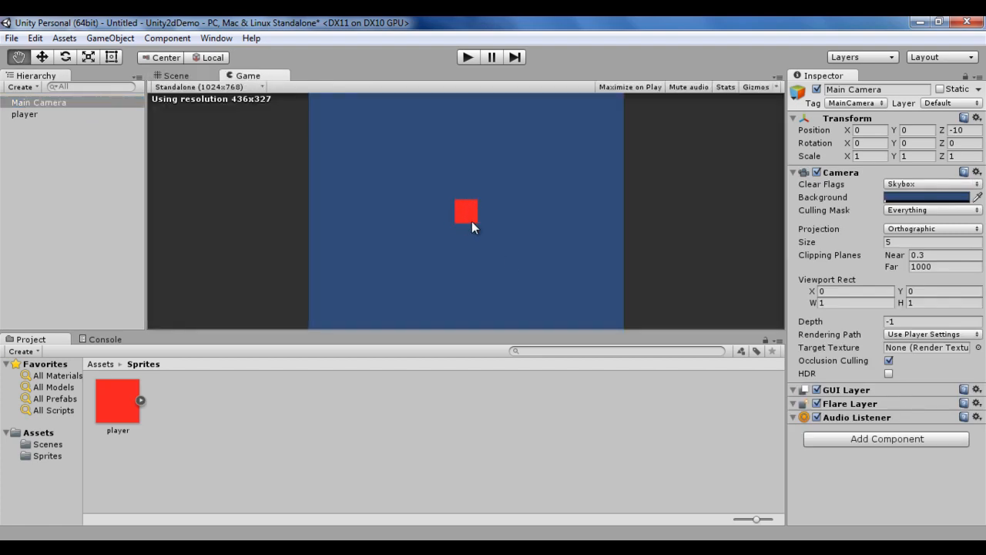
click(18, 114)
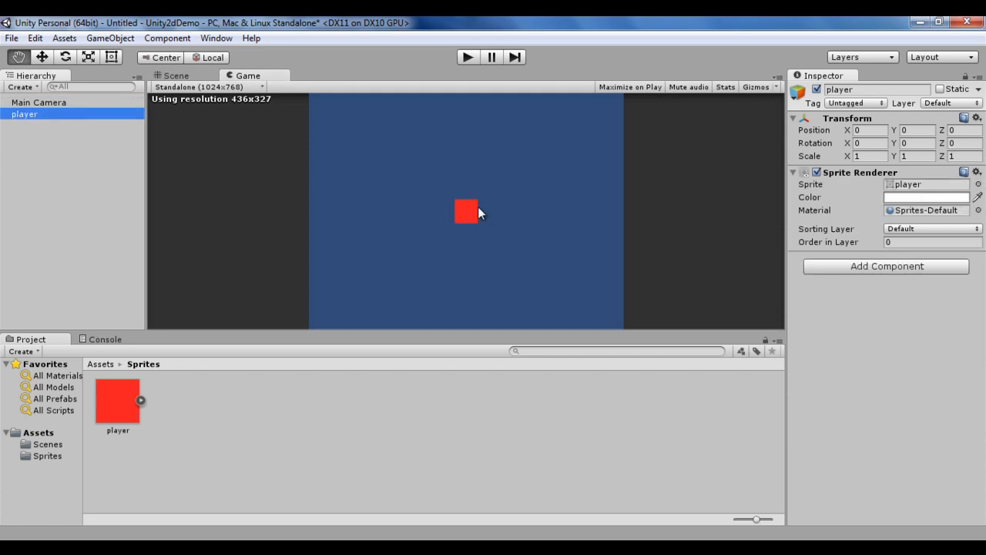
click(182, 76)
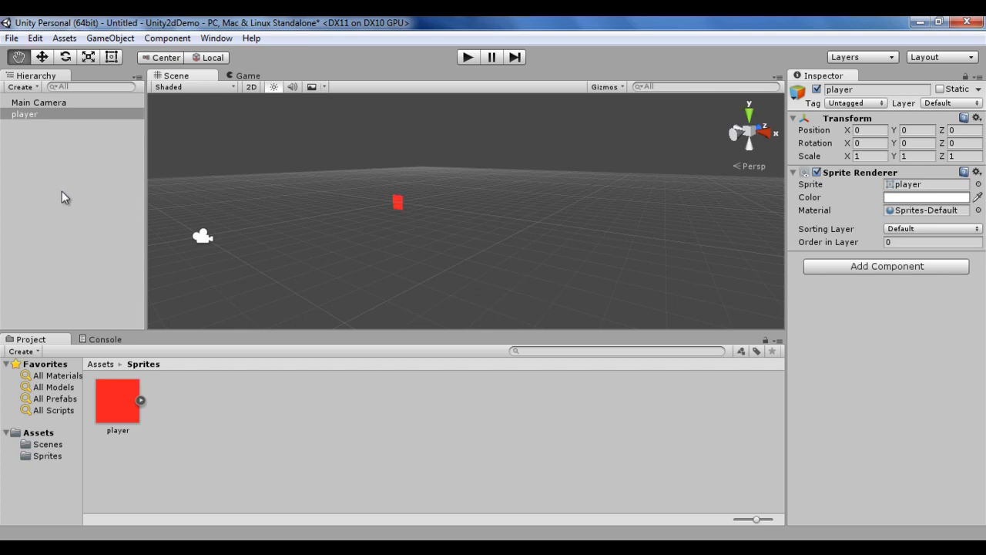
Step: Duplicate the player sprite and move the copy along X to about 4.7 units
click(50, 174)
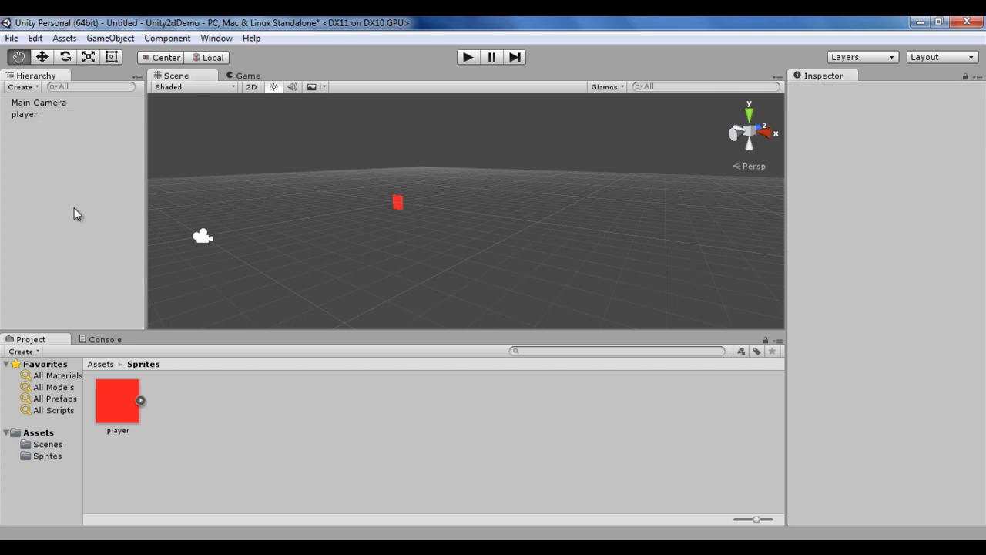
click(34, 116)
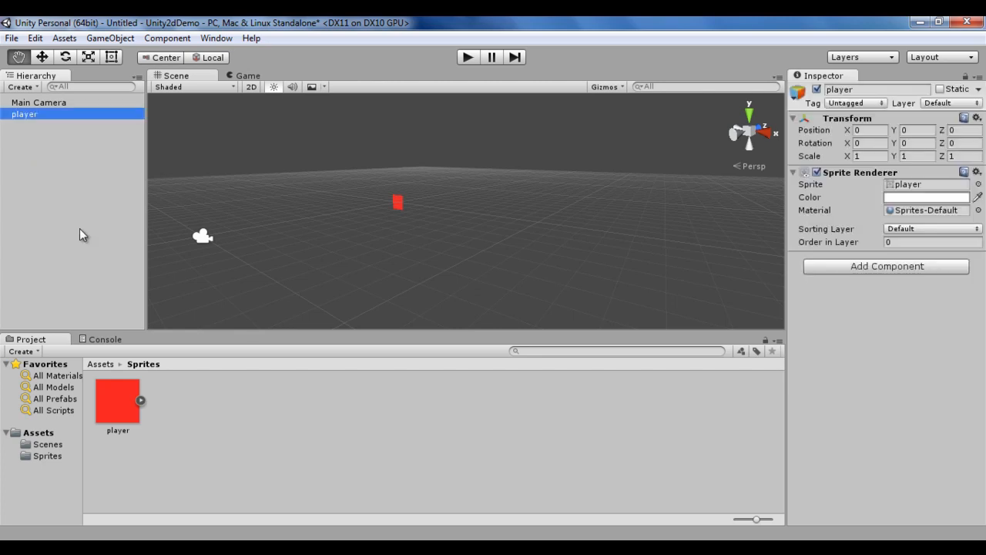
key(ctrl+d)
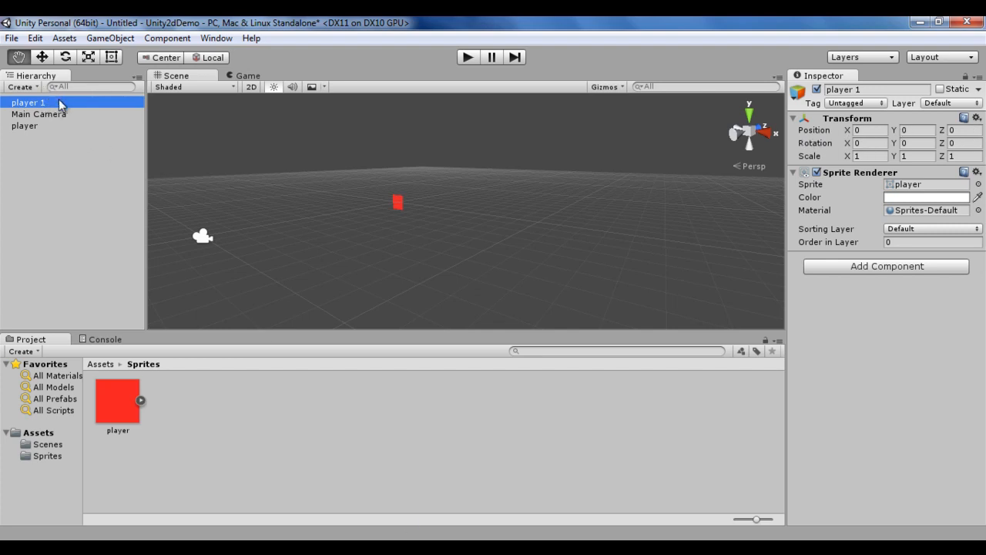
click(42, 57)
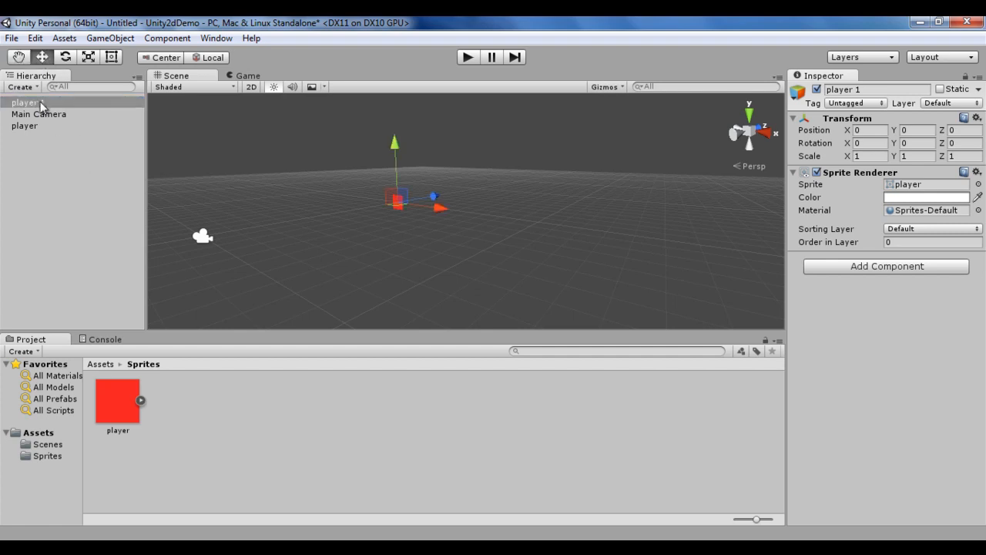
drag(438, 214, 494, 215)
Step: Select the Main Camera and compare both sprites in the Game view
click(202, 239)
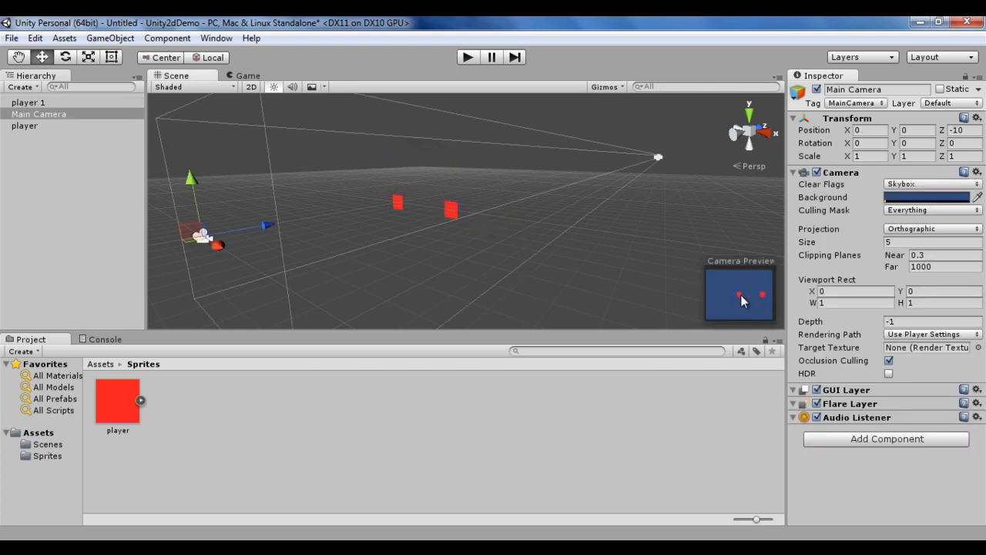
click(250, 76)
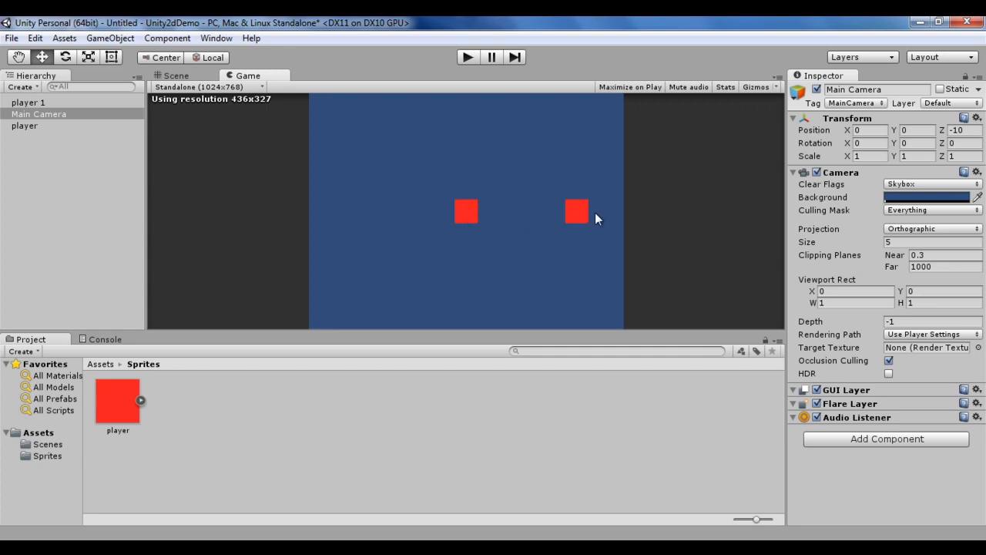
click(182, 75)
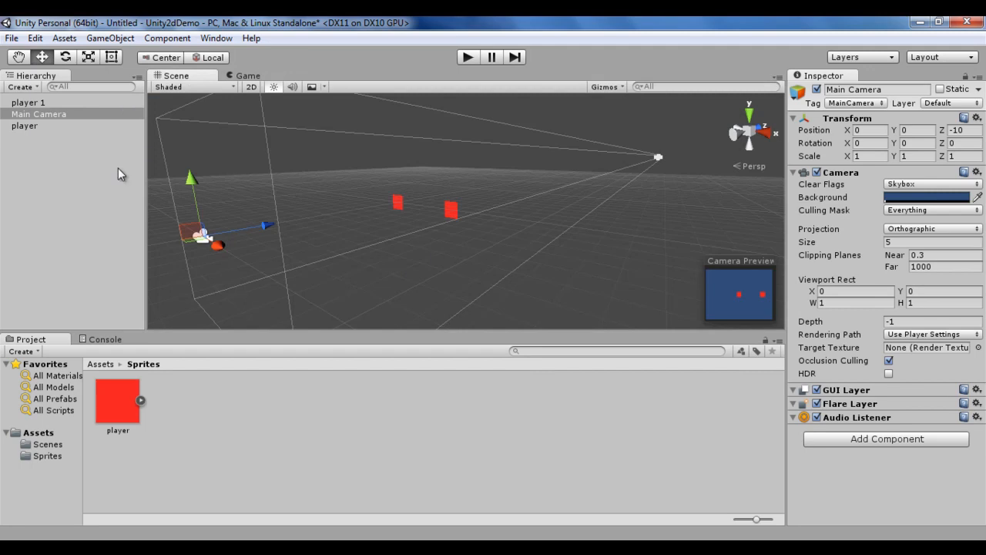
Step: Move the player copy back to a Z position of 10 and set its X position to 5
click(39, 103)
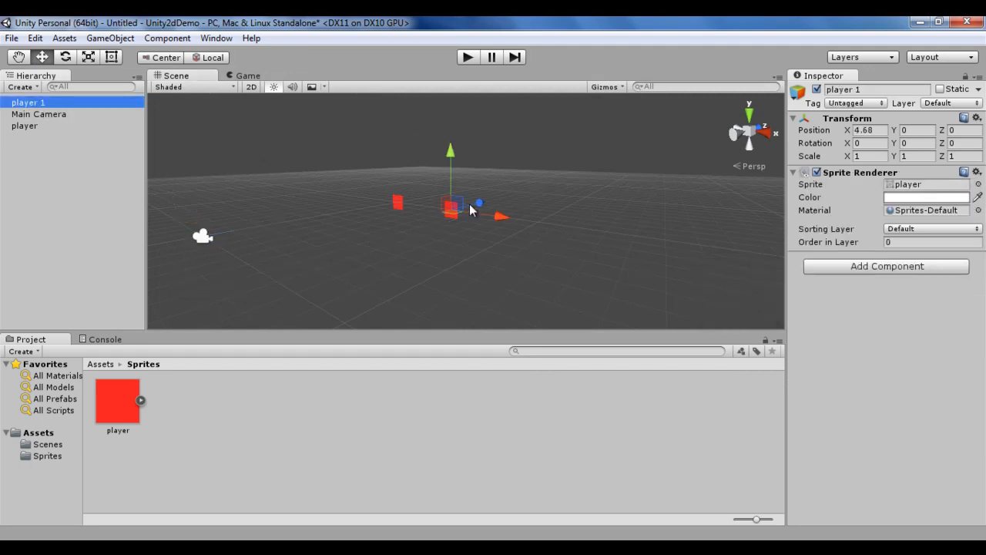
drag(481, 206, 559, 185)
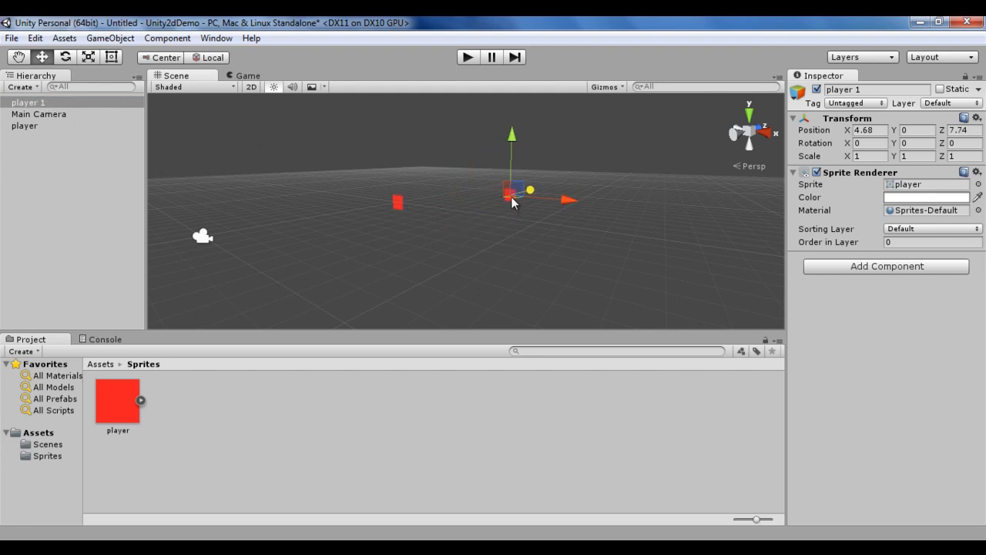
click(969, 131)
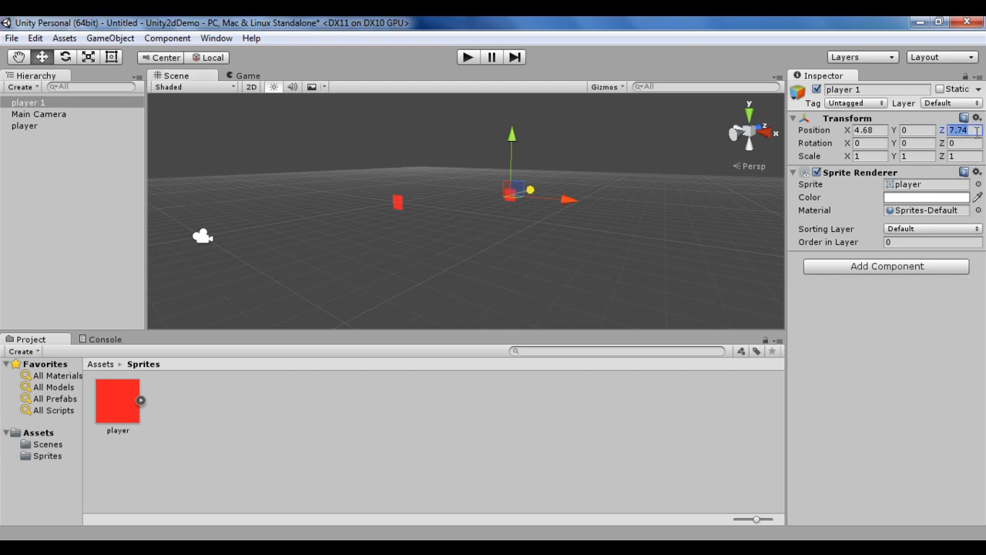
text(10)
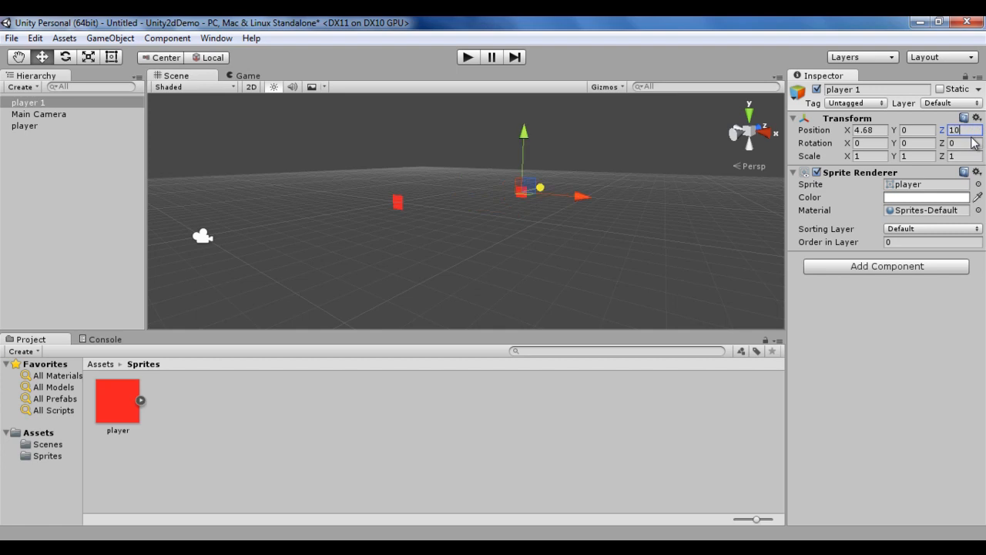
click(872, 130)
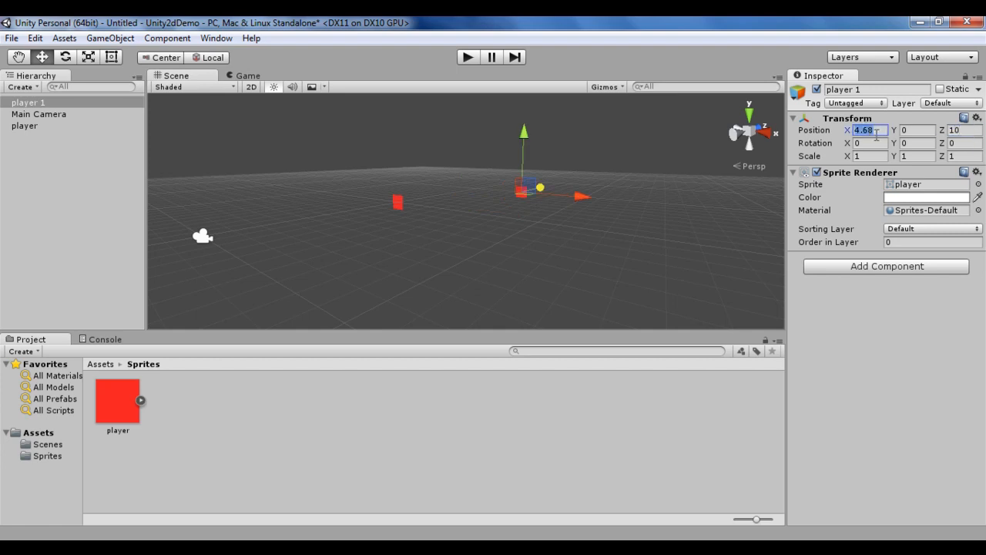
text(5)
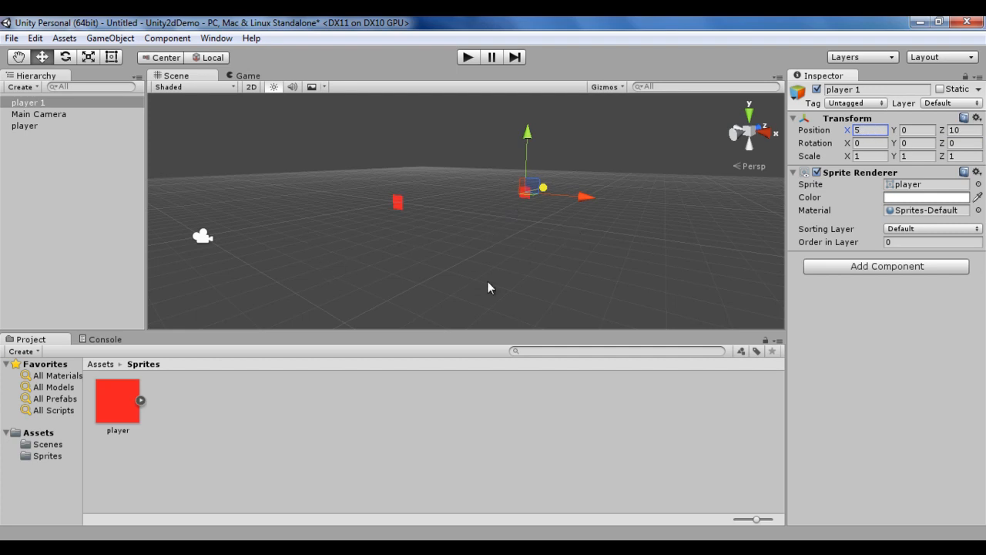
Step: Select the Main Camera and check how the moved copy appears in the Game view
click(201, 237)
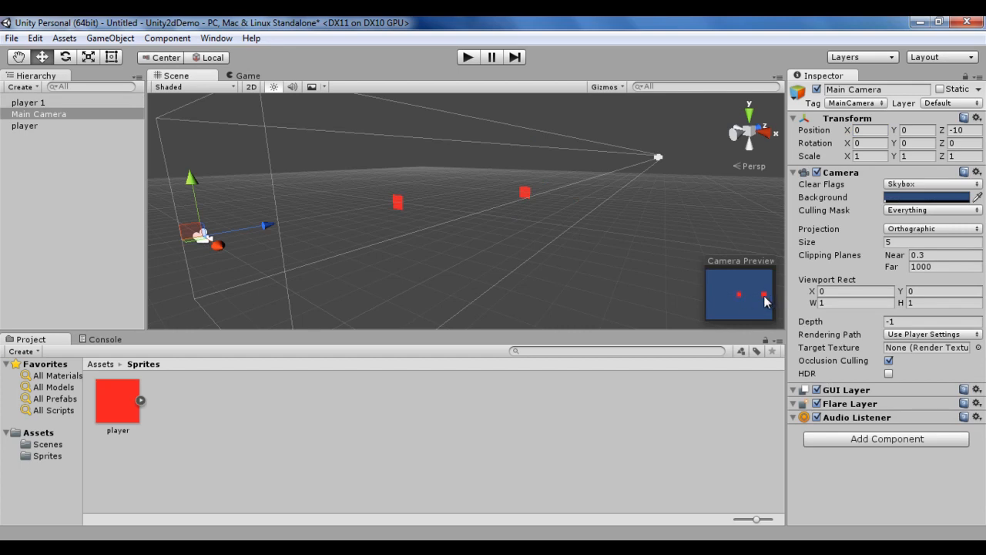
click(254, 77)
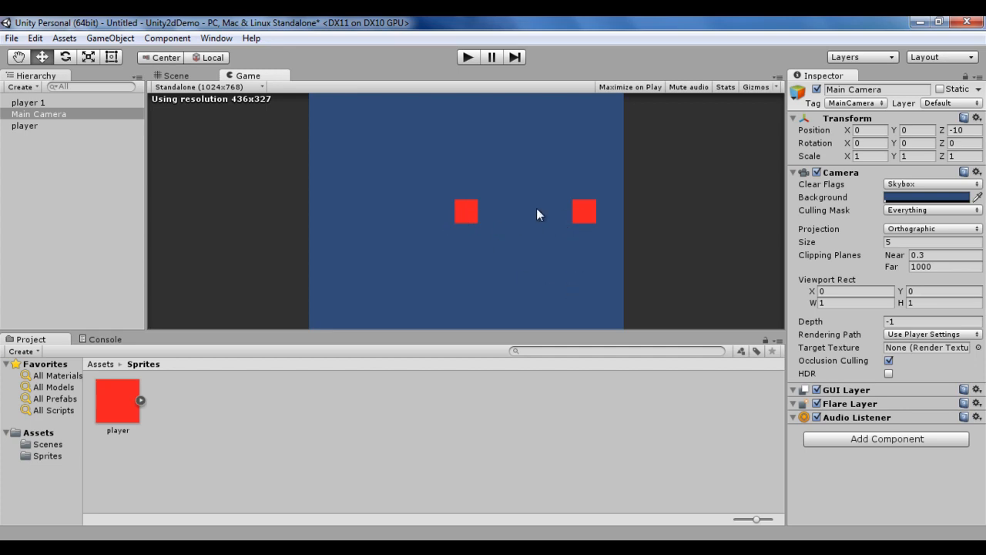
click(176, 75)
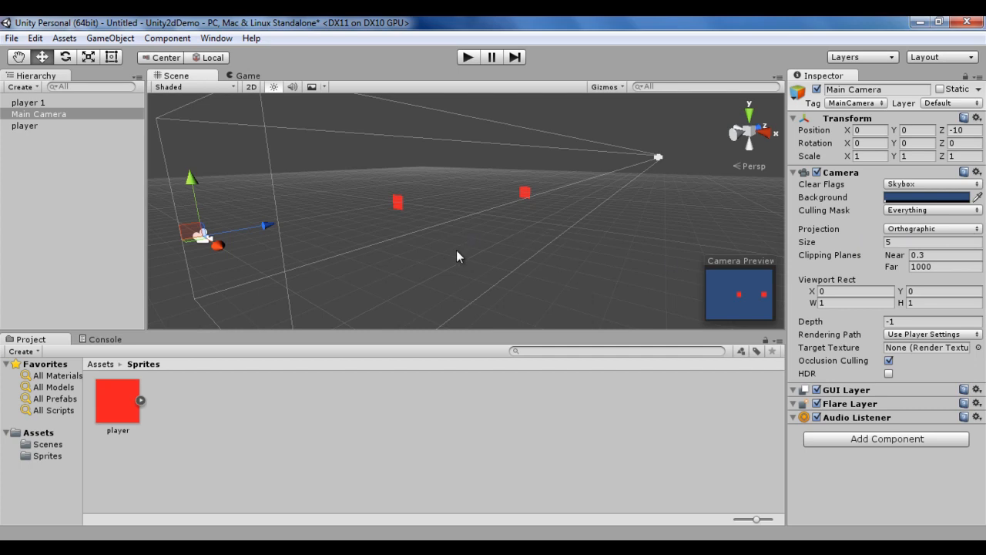
Step: Save the scene over unity2ddemoscene in the Scenes folder, replacing the existing file
click(11, 39)
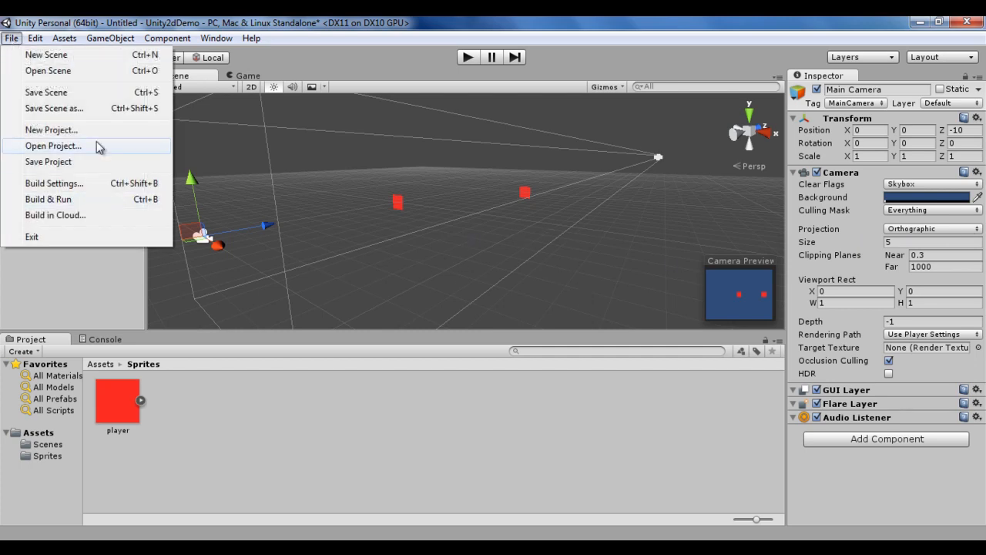
click(77, 93)
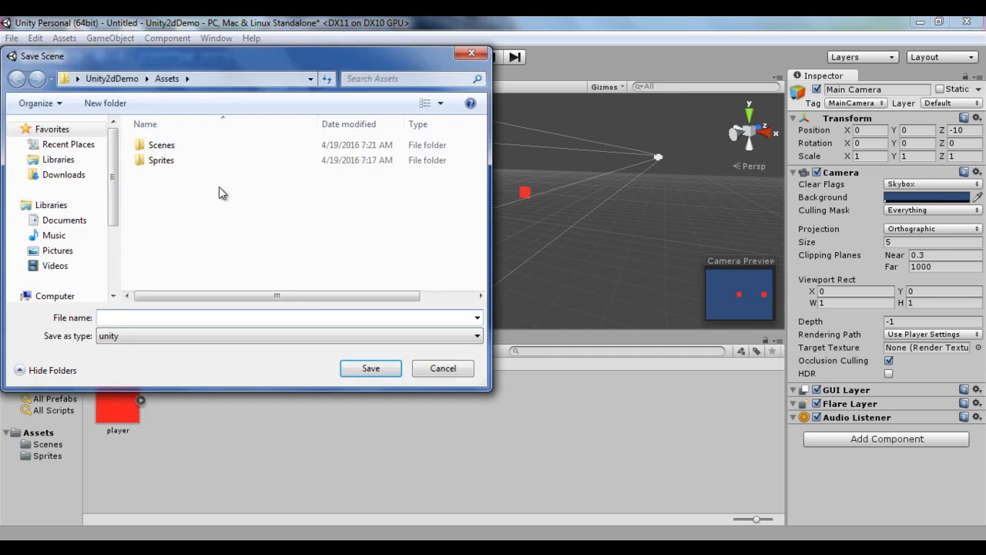
double_click(183, 149)
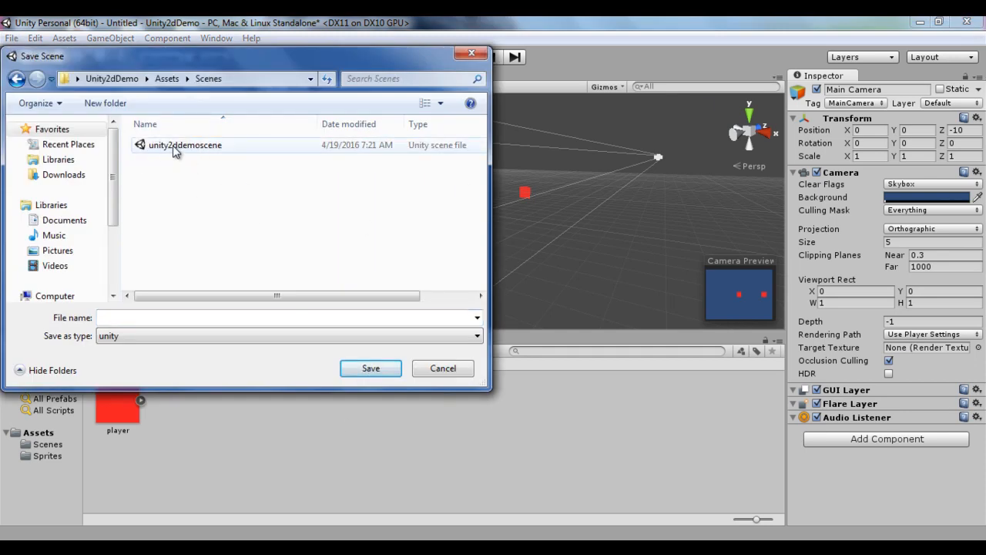
click(202, 151)
click(369, 370)
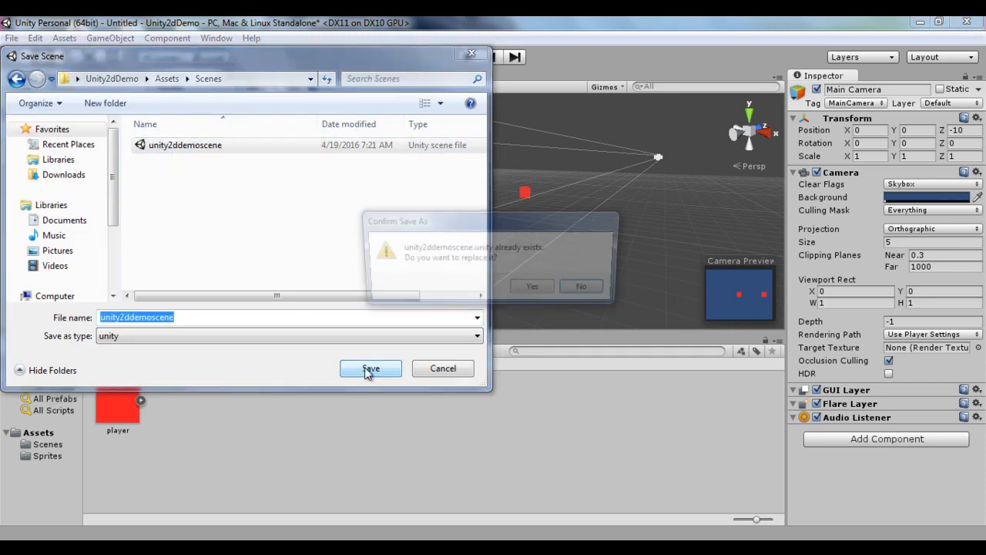
click(534, 289)
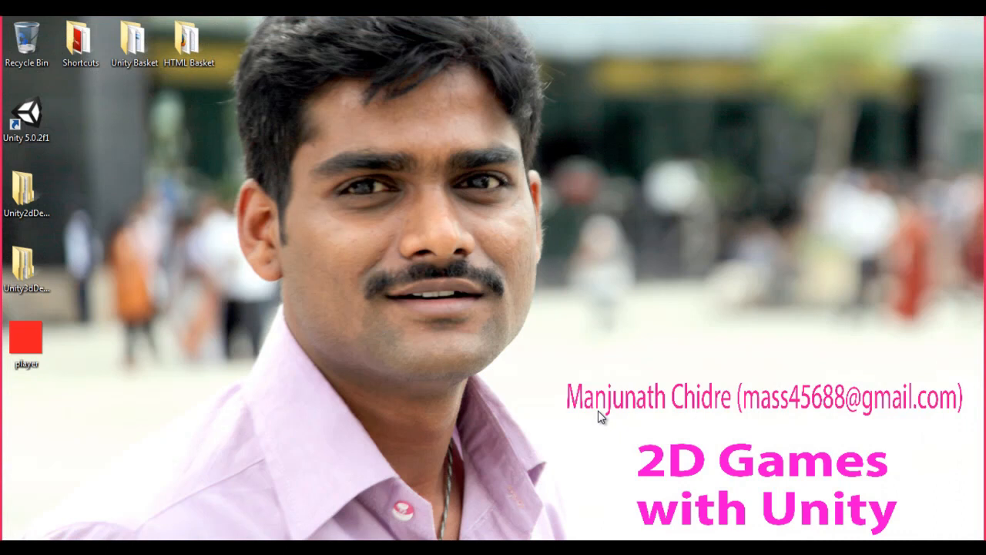
Step: Launch Unity and open the Unity3dDemo project
click(34, 114)
double_click(35, 114)
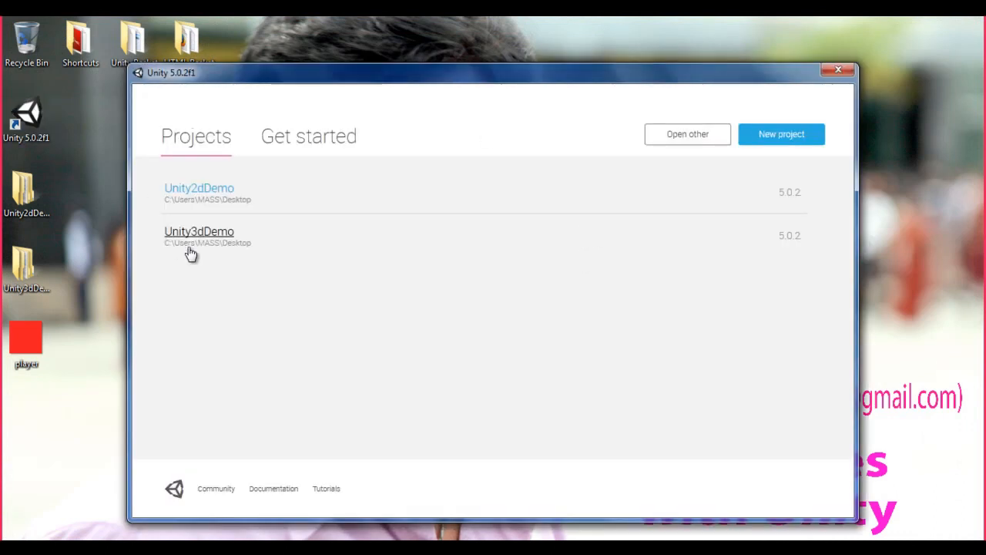
click(209, 238)
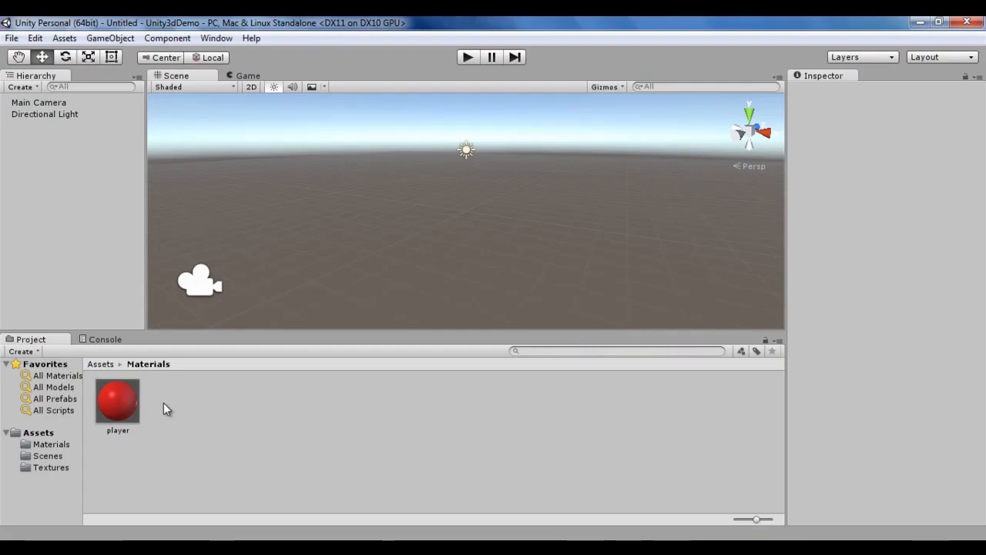
Step: Create a Quad 3D object in the scene
click(62, 467)
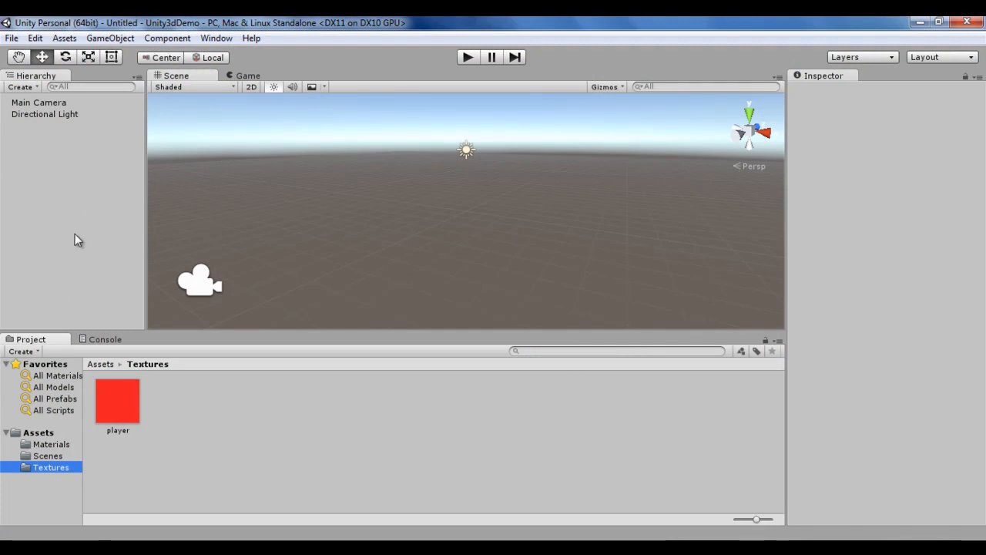
click(123, 39)
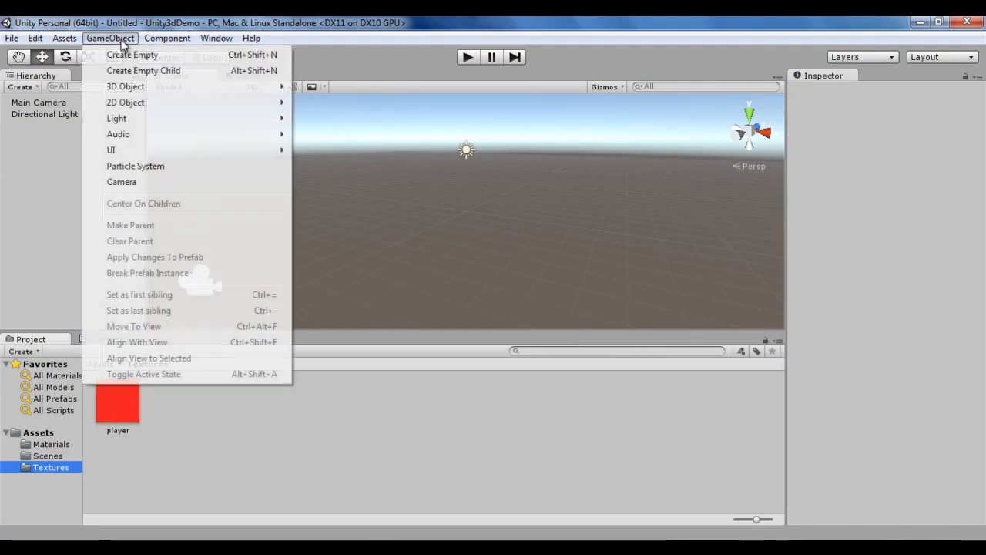
mouse_move(154, 87)
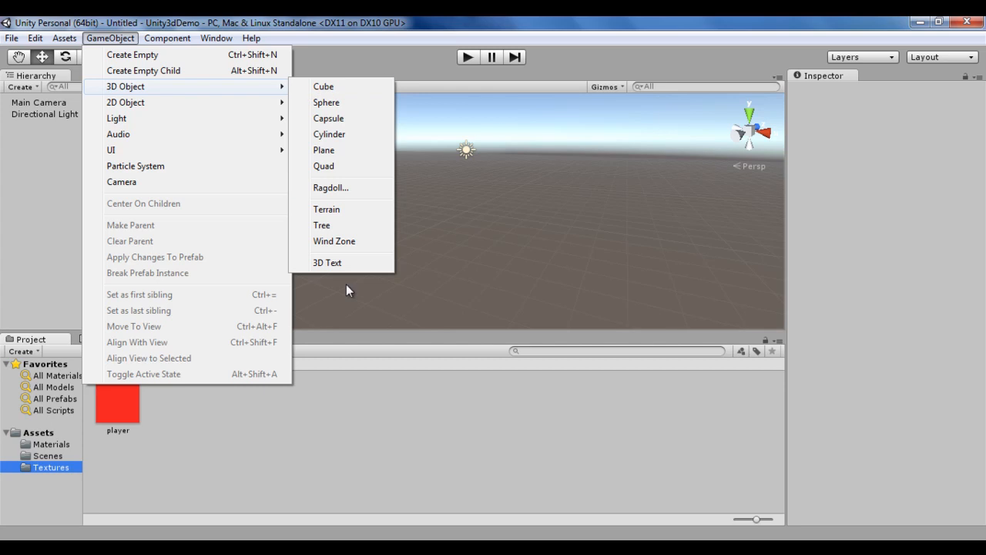
click(339, 165)
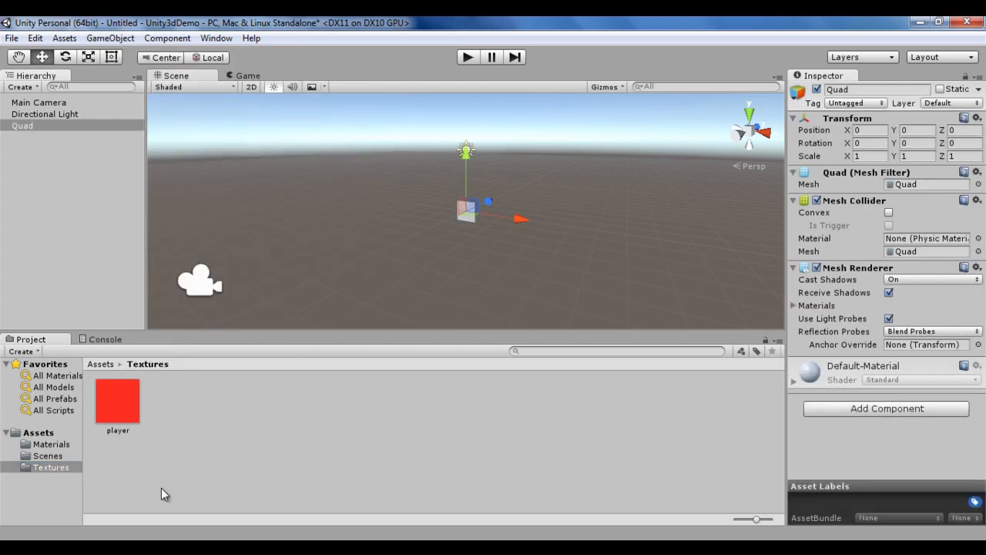
Step: Assign the red player material from the Materials folder to the Quad
click(61, 444)
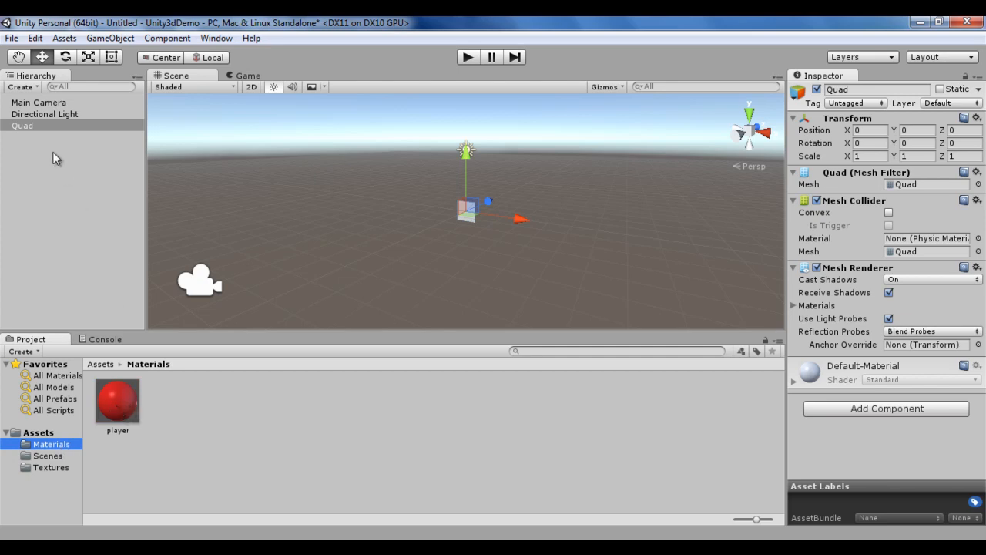
drag(140, 414, 25, 131)
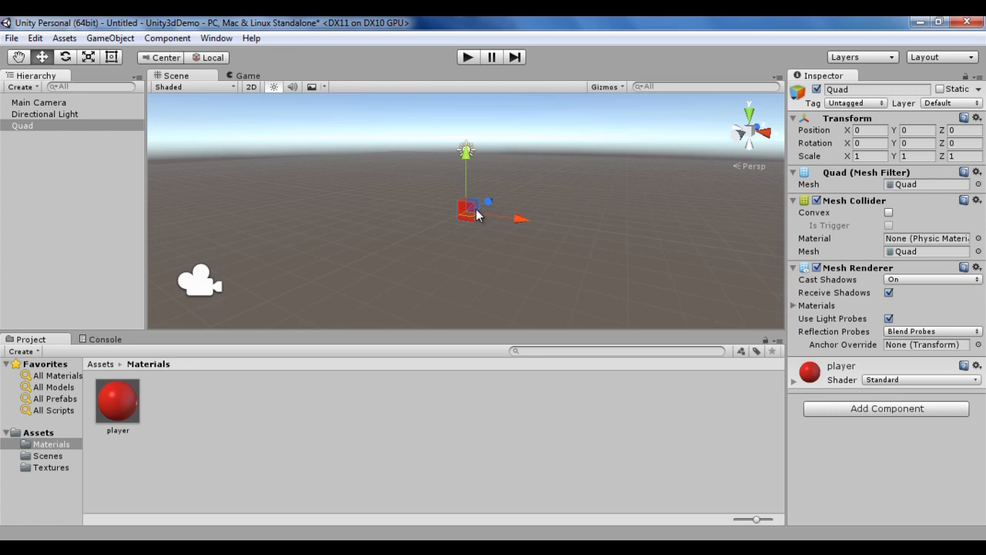
Step: Select the Main Camera, view the Quad in the Game view, and select the Quad
click(202, 287)
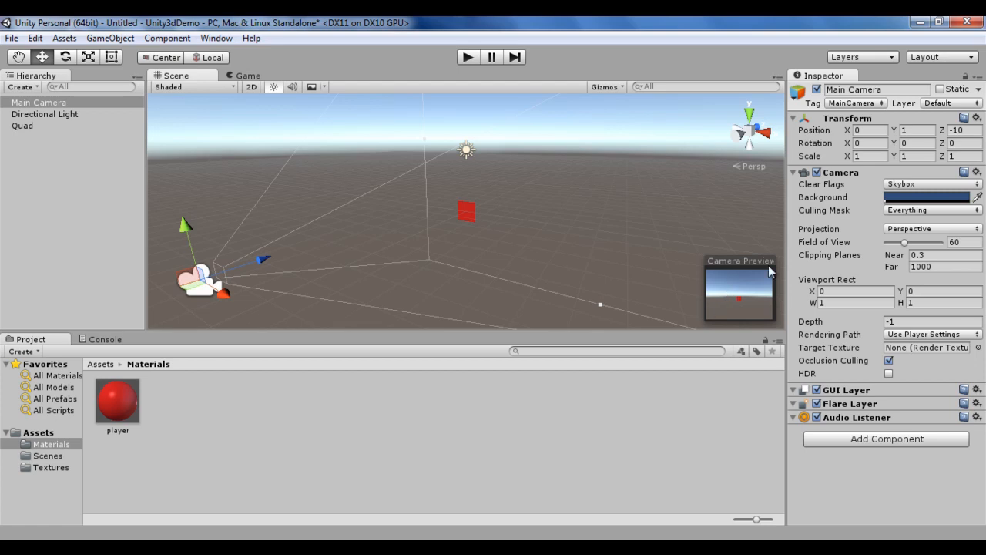
click(248, 76)
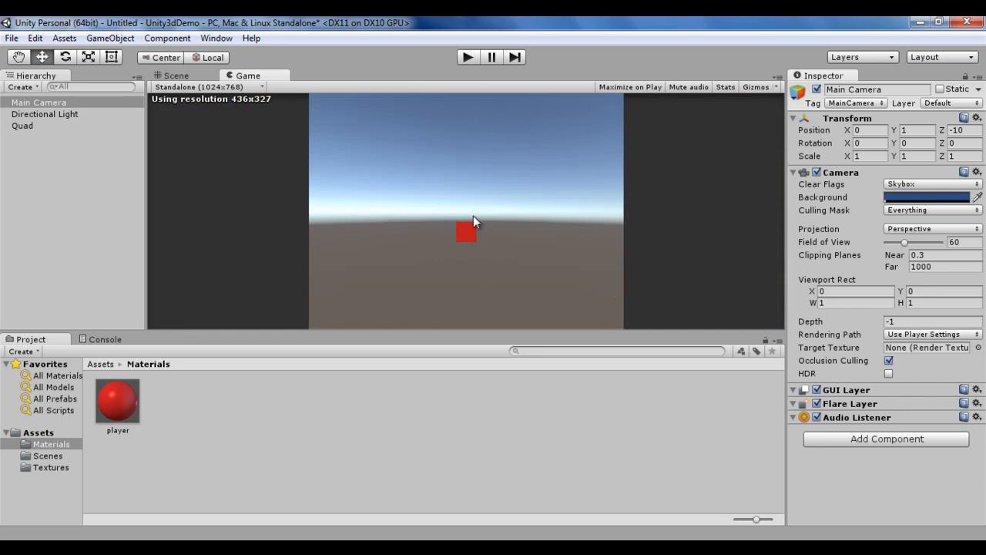
click(24, 126)
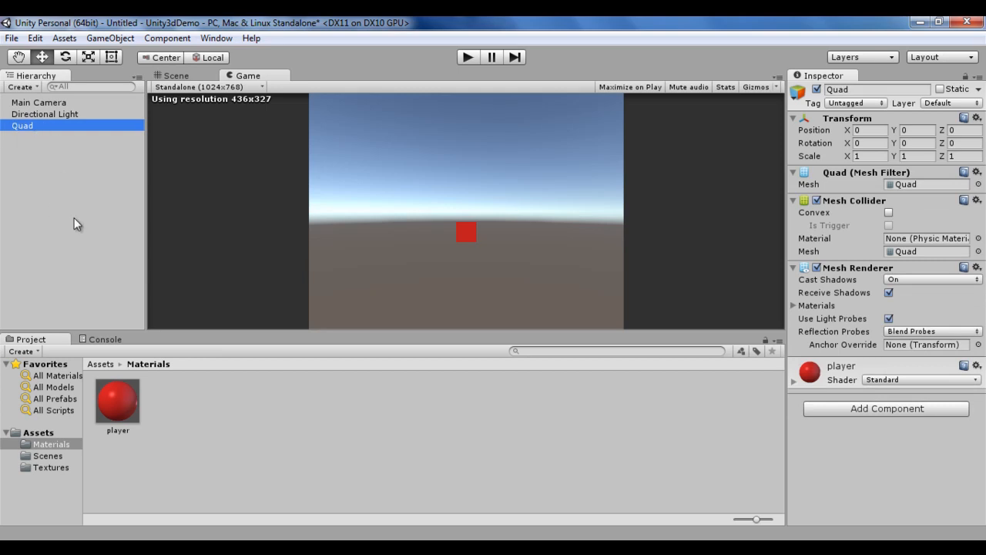
Step: Duplicate the Quad and position the copy at X 5 and Z 10
key(ctrl+d)
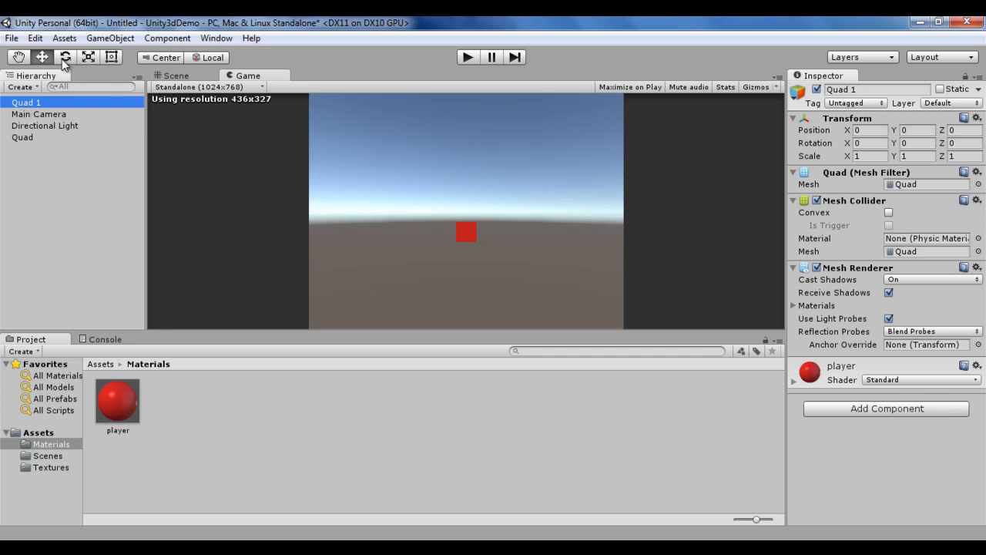
click(54, 195)
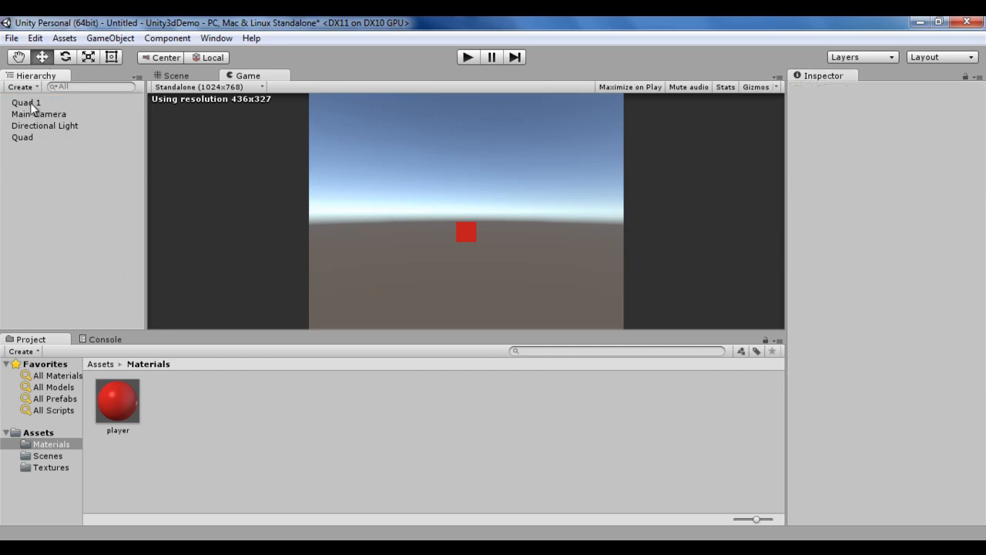
click(29, 103)
click(177, 78)
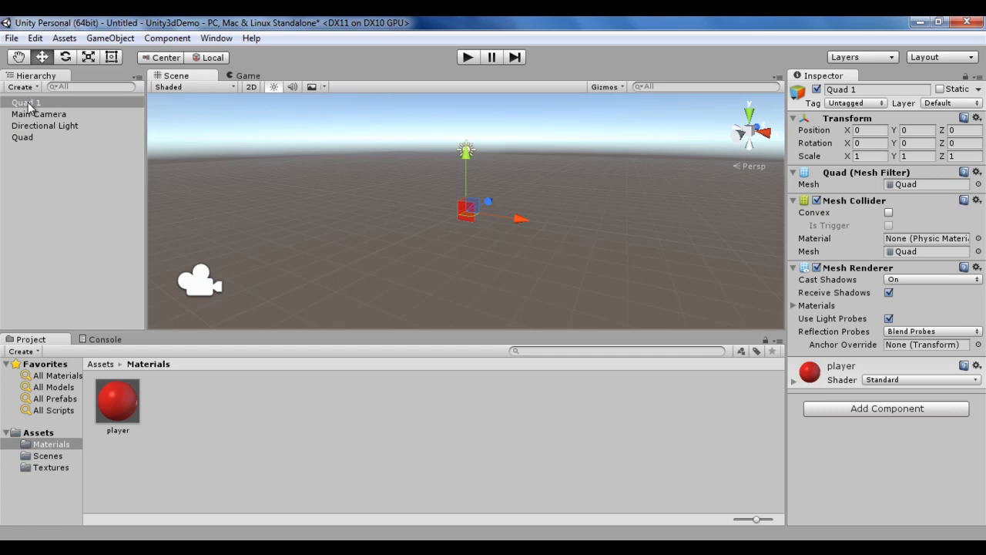
drag(519, 220, 587, 236)
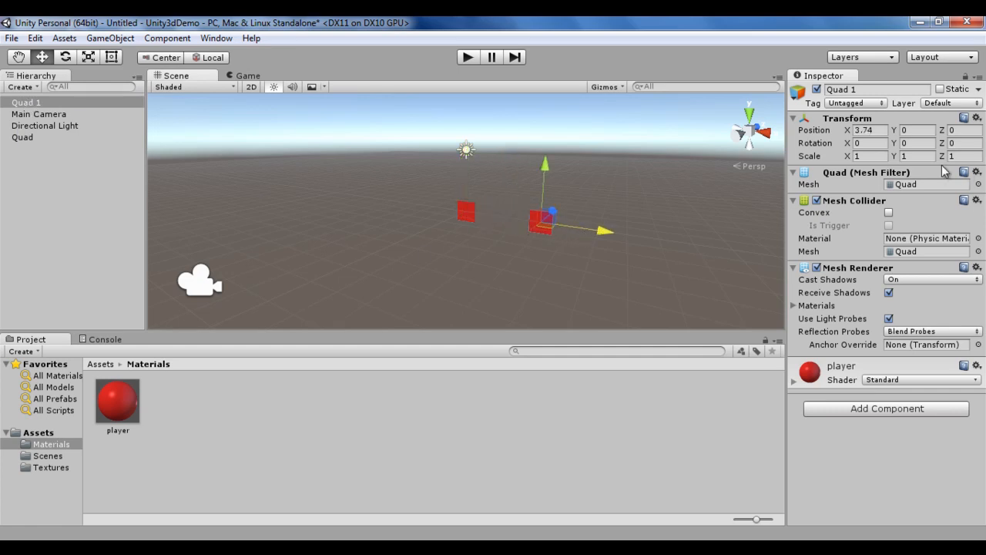
click(884, 131)
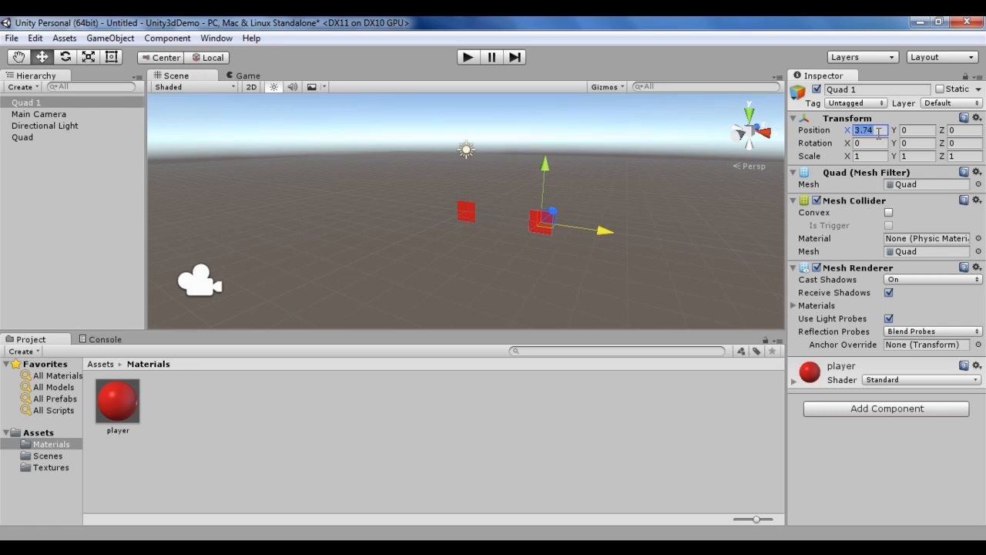
text(5)
click(956, 130)
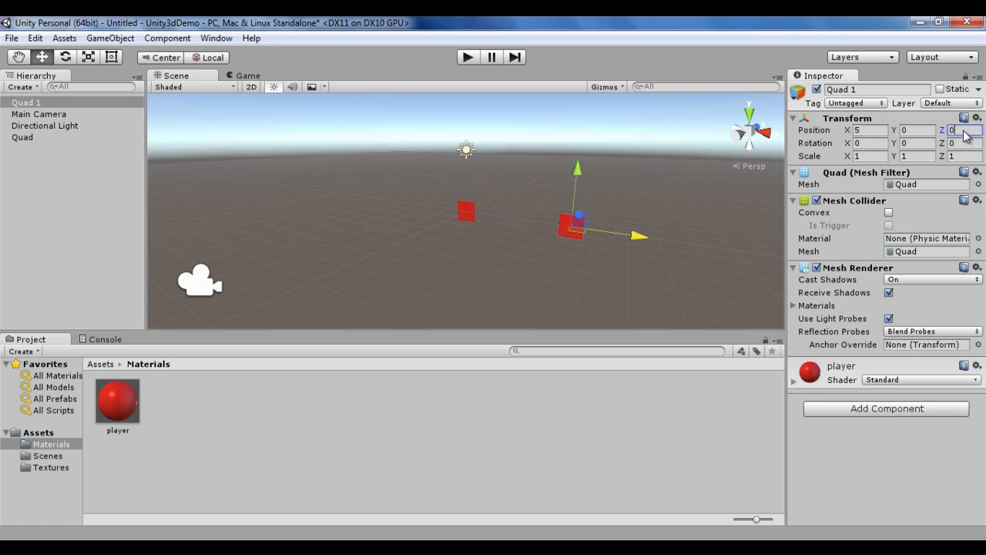
text(10)
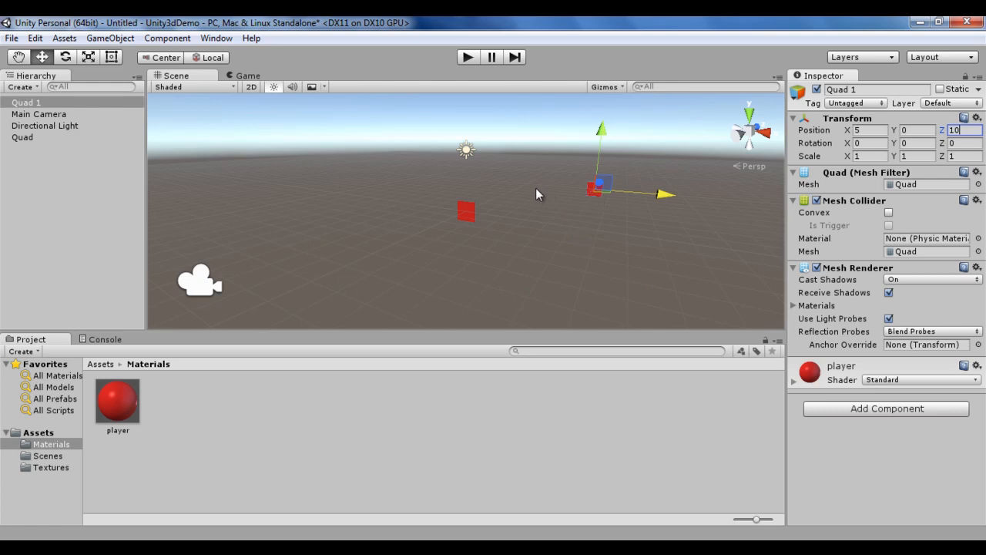
Step: Select the Main Camera and compare the Scene view with the Game view of both quads
click(199, 283)
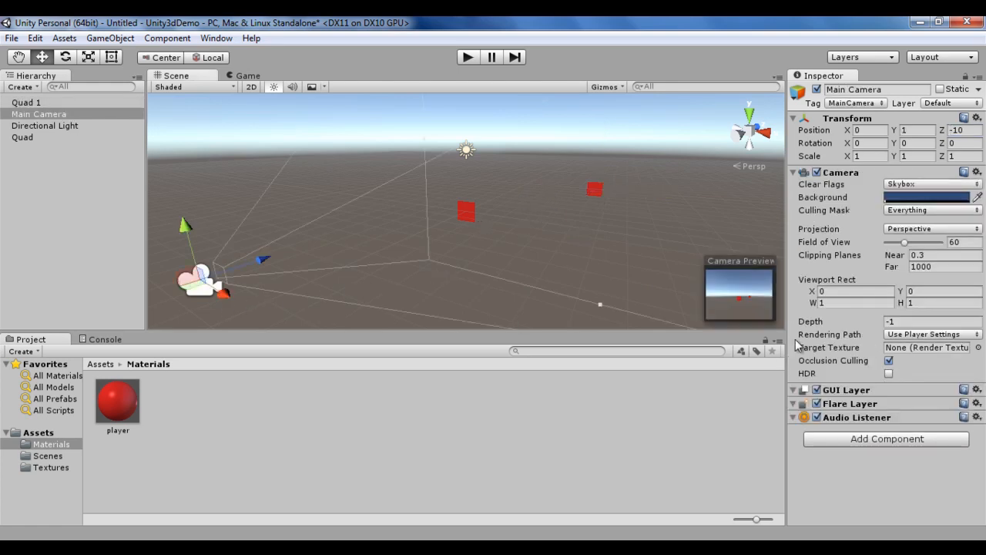
click(248, 76)
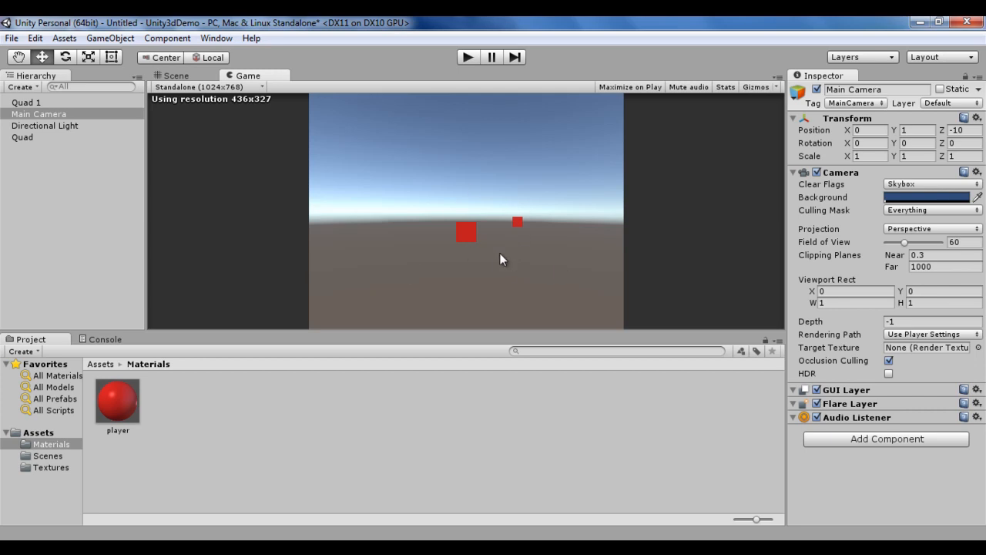
click(177, 76)
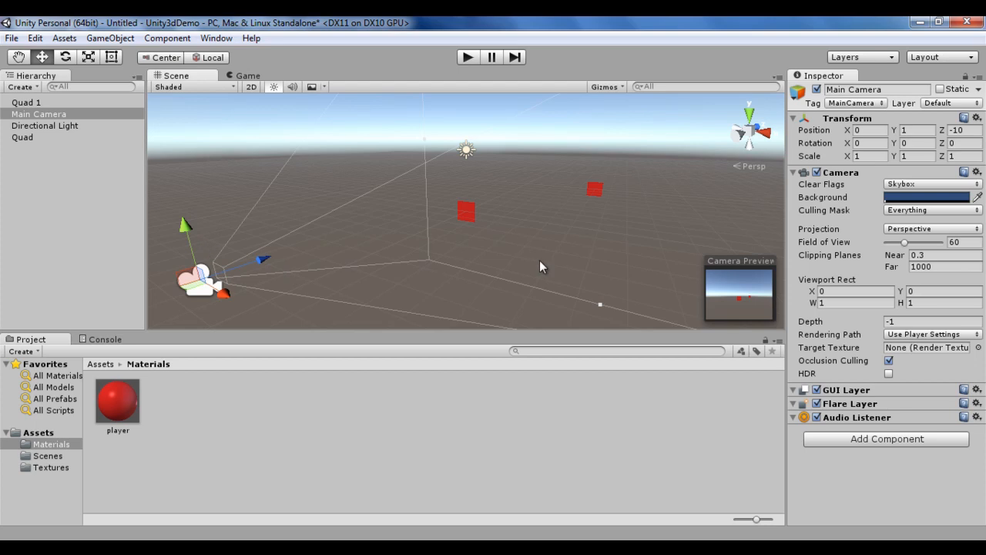
click(254, 76)
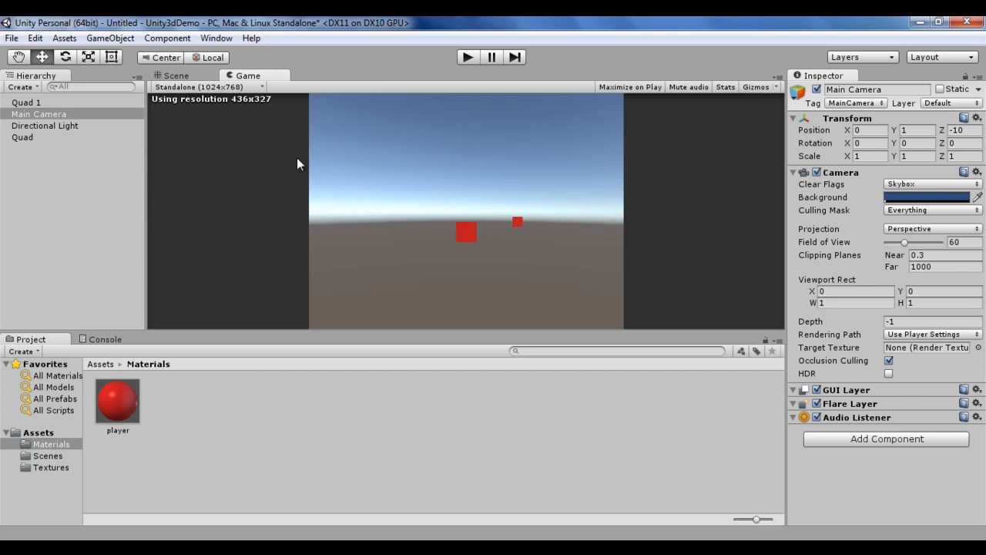
Step: Float the Game view out as a separate, enlarged window
drag(248, 79, 530, 48)
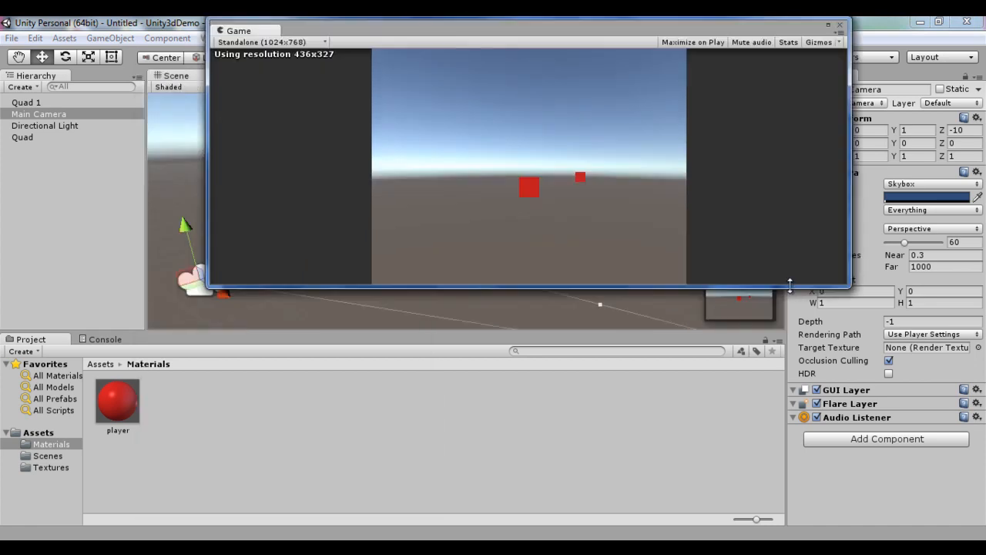
drag(790, 287, 824, 450)
drag(541, 25, 826, 34)
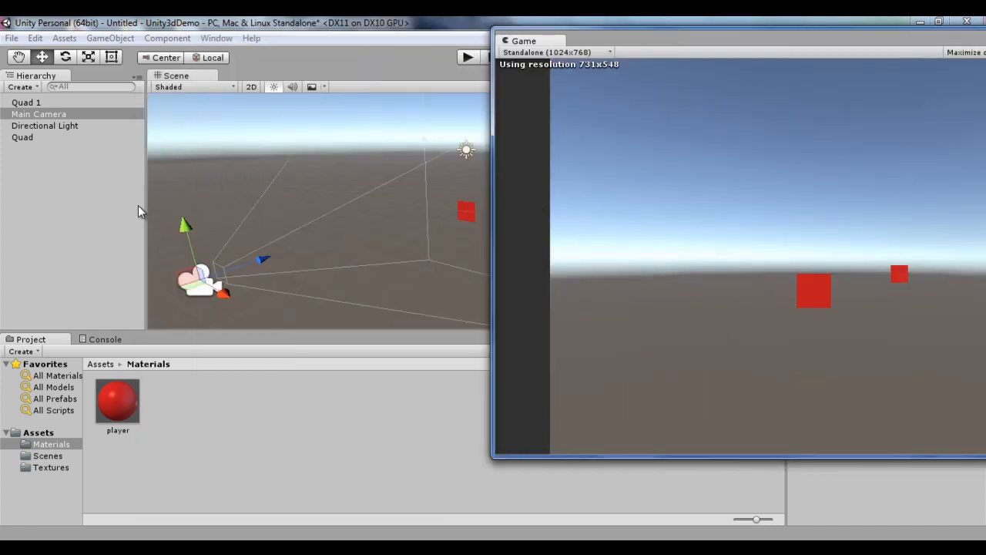
Step: Move the original Quad toward the camera to about Z -6.22 and dock the Game view back beside the Scene view
click(28, 139)
drag(487, 201, 417, 206)
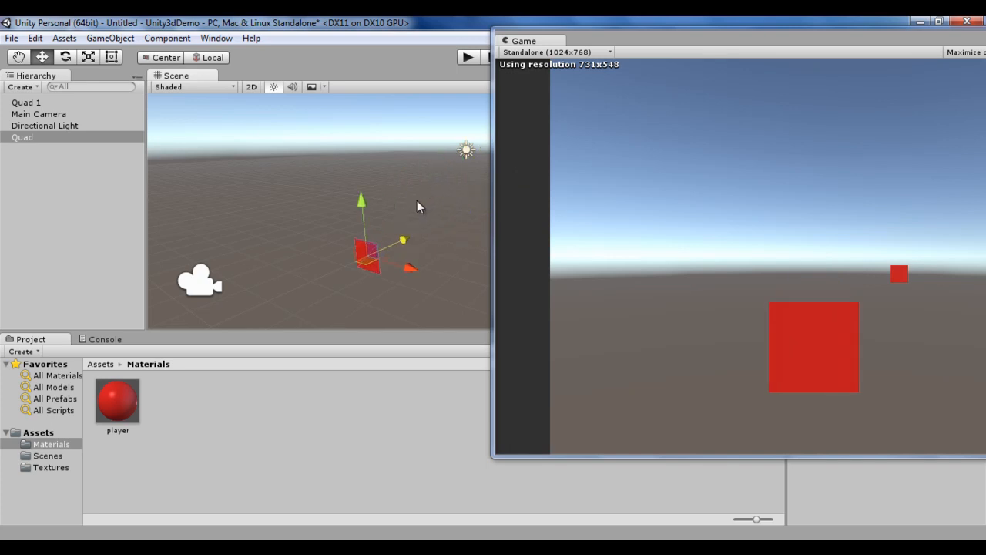
drag(524, 41, 270, 83)
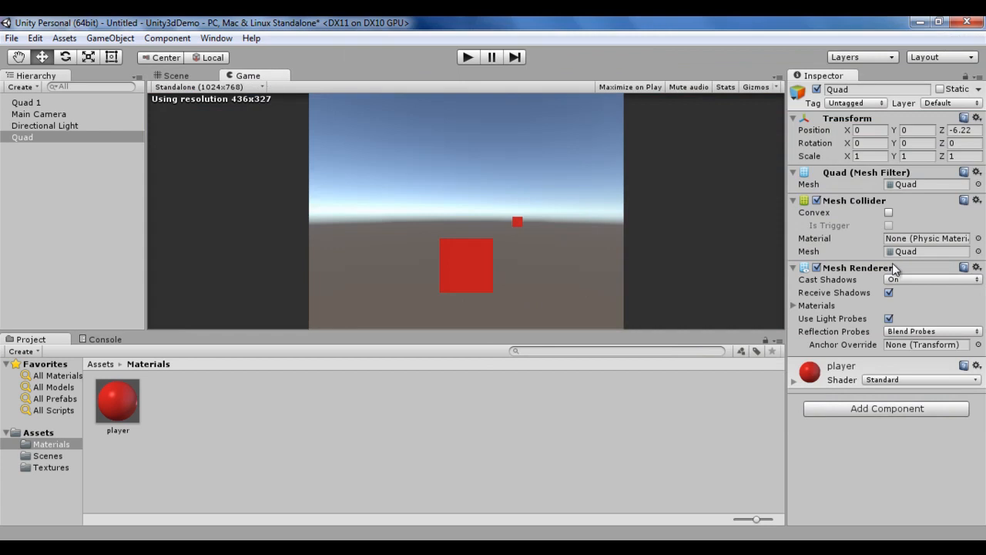
click(177, 76)
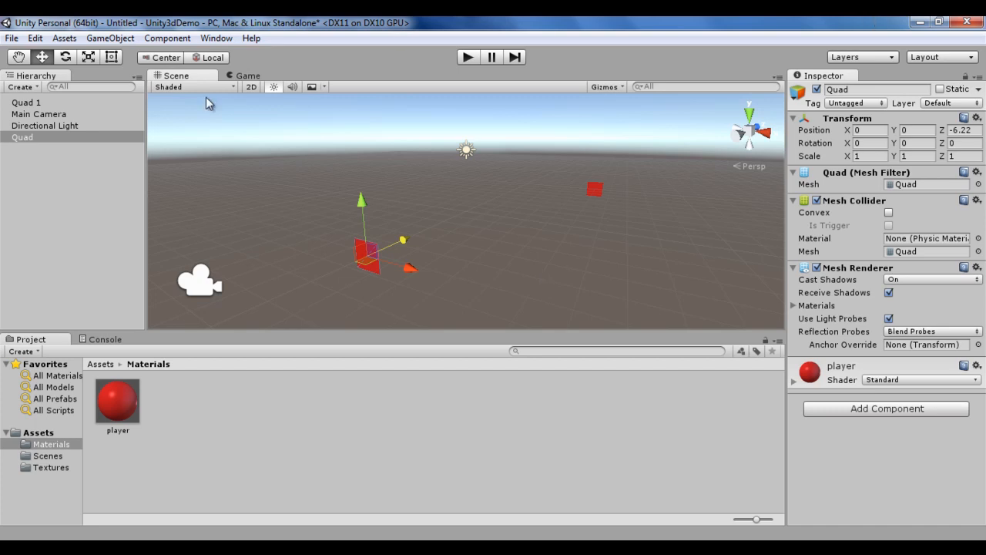
Step: Save the scene over unity3ddemoscene in the Scenes folder, replacing the existing file
click(11, 38)
click(72, 94)
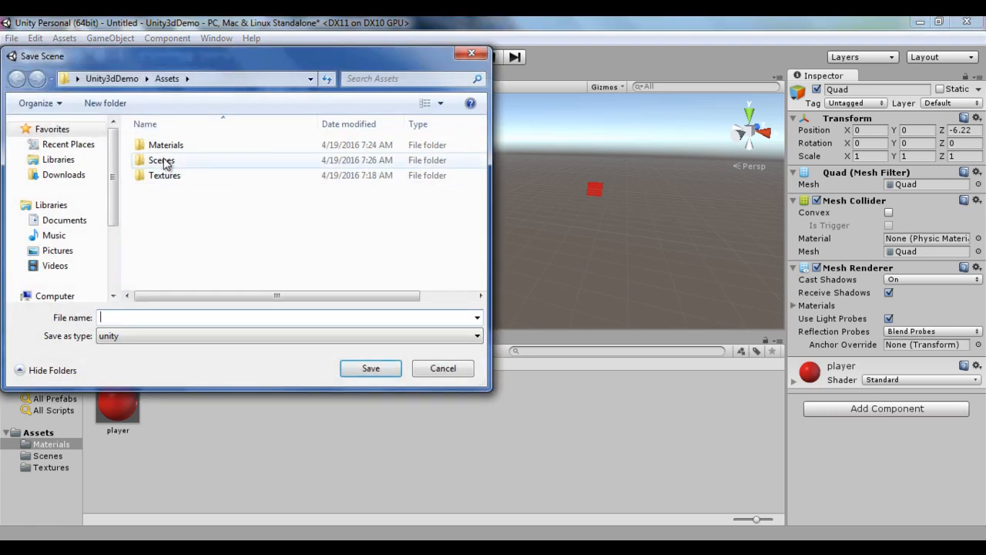
double_click(164, 160)
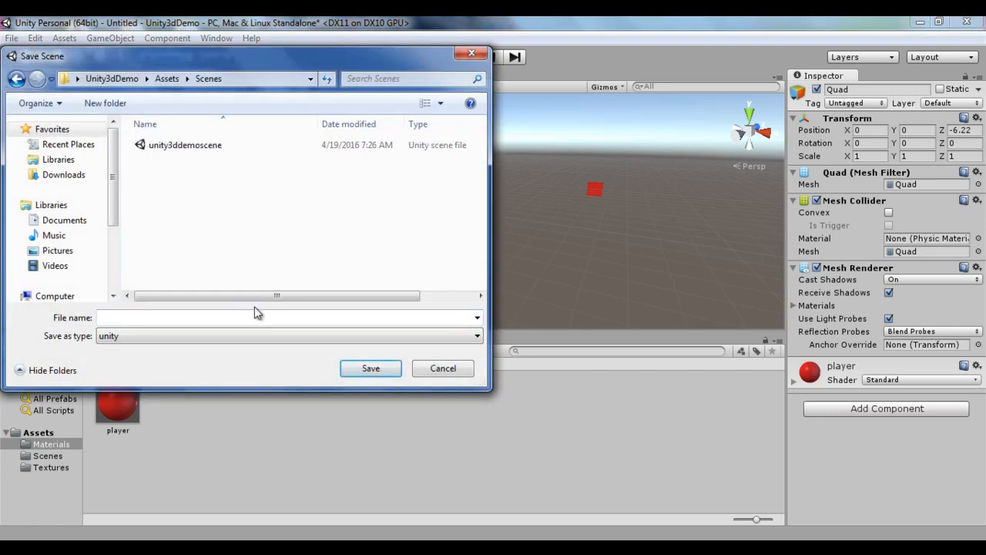
click(184, 147)
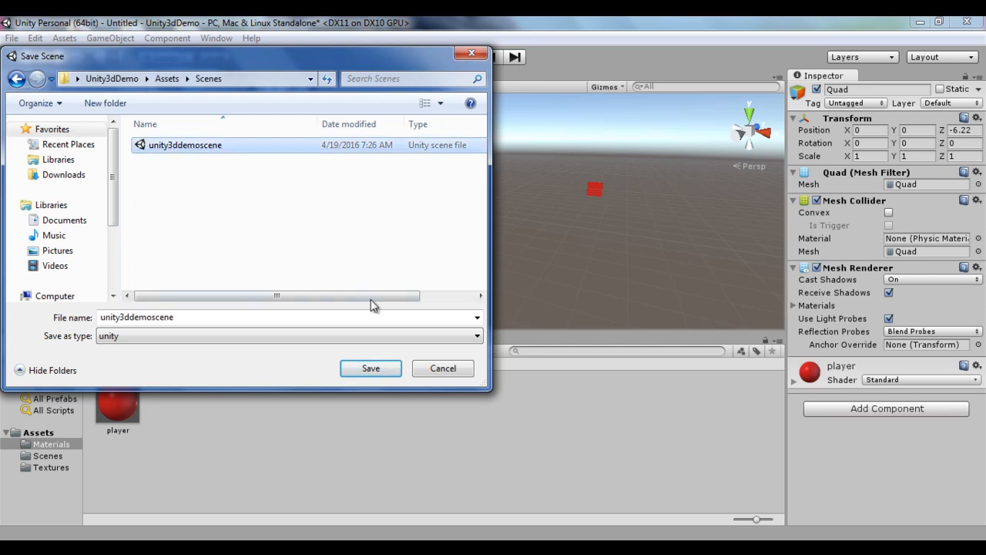
click(376, 369)
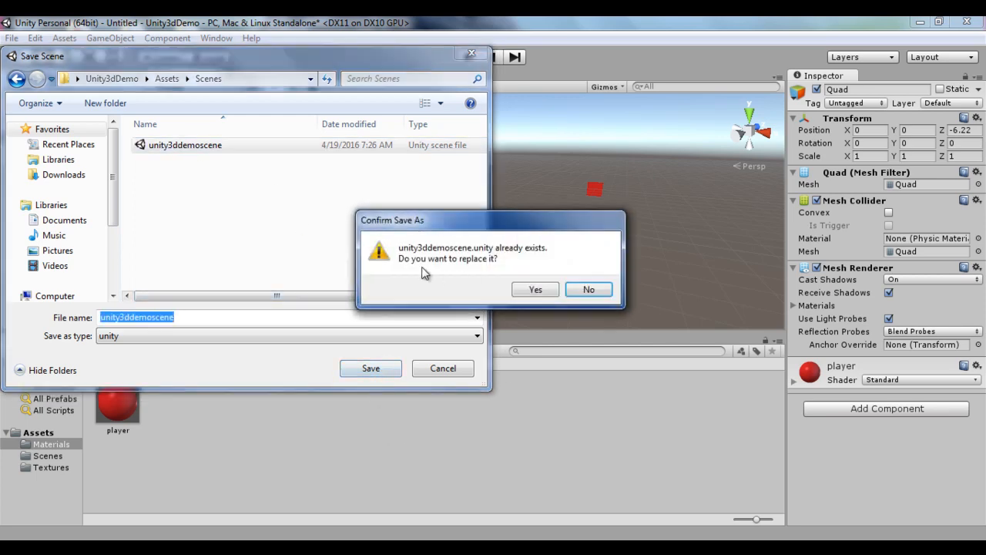
click(536, 290)
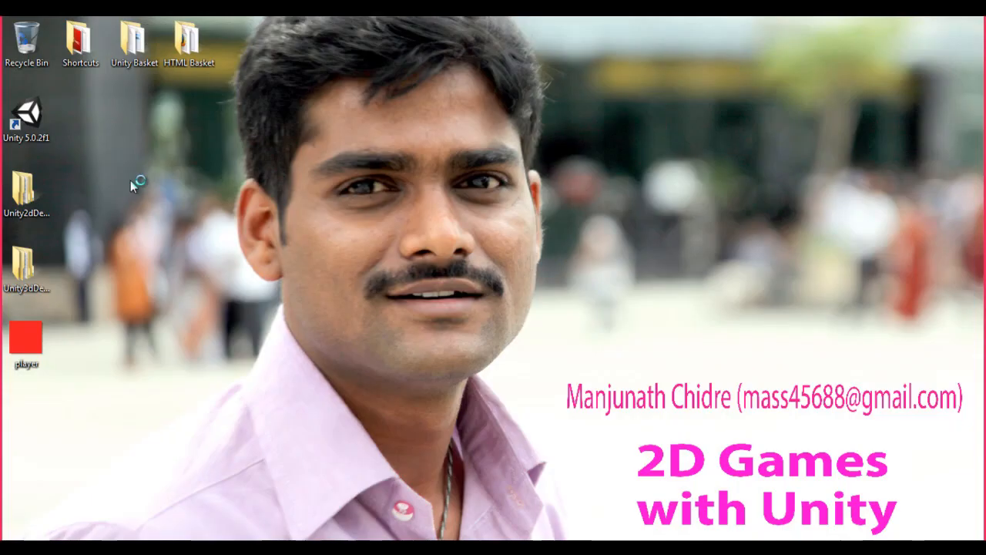
Step: Launch Unity and open the Unity2dDemo project
double_click(26, 117)
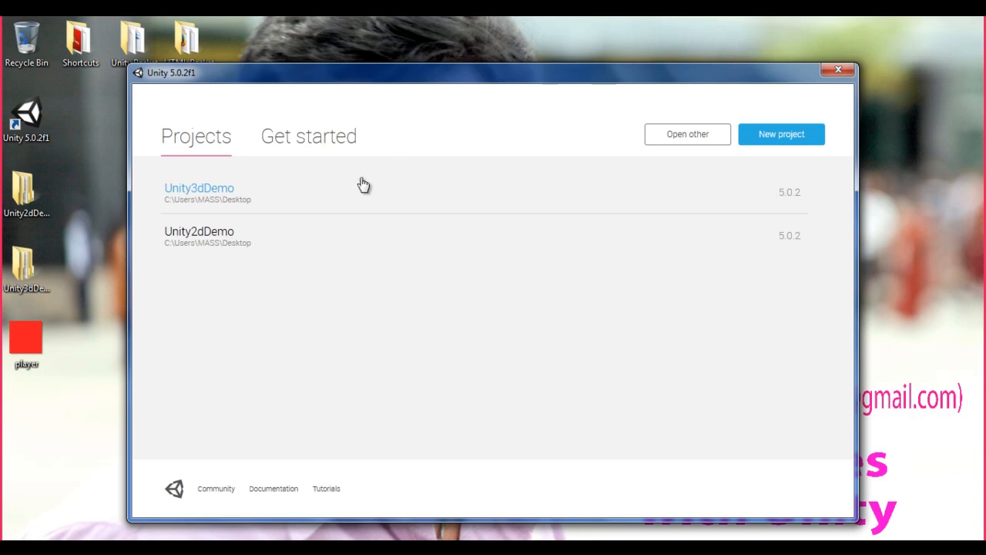
click(212, 236)
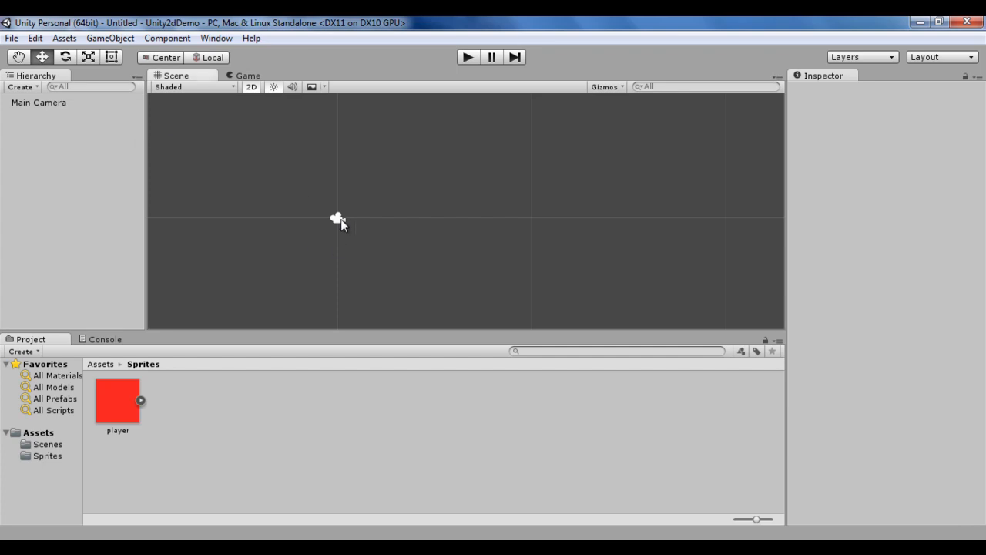
Step: Select the Main Camera and toggle the Scene view's 2D mode off and back on to examine the camera
click(341, 219)
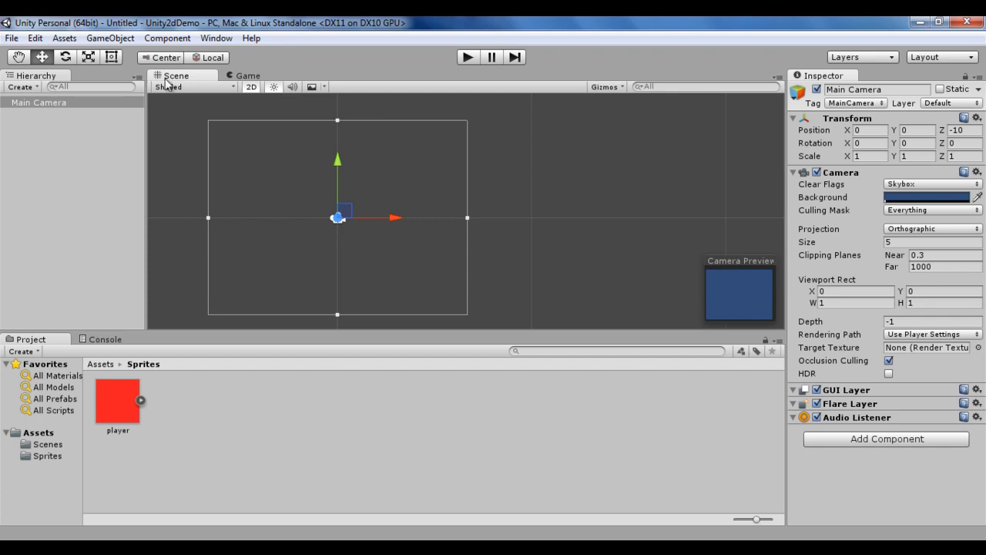
click(253, 87)
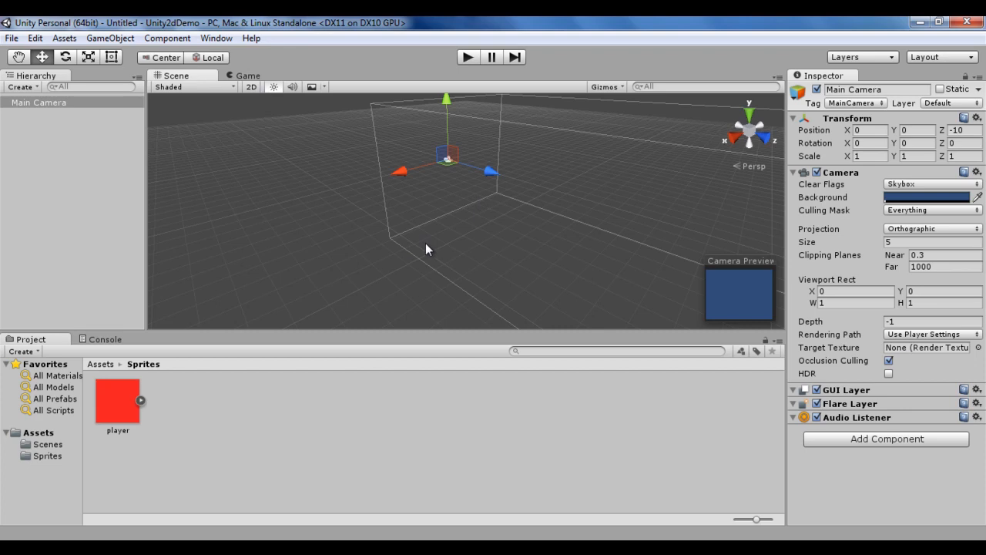
click(253, 87)
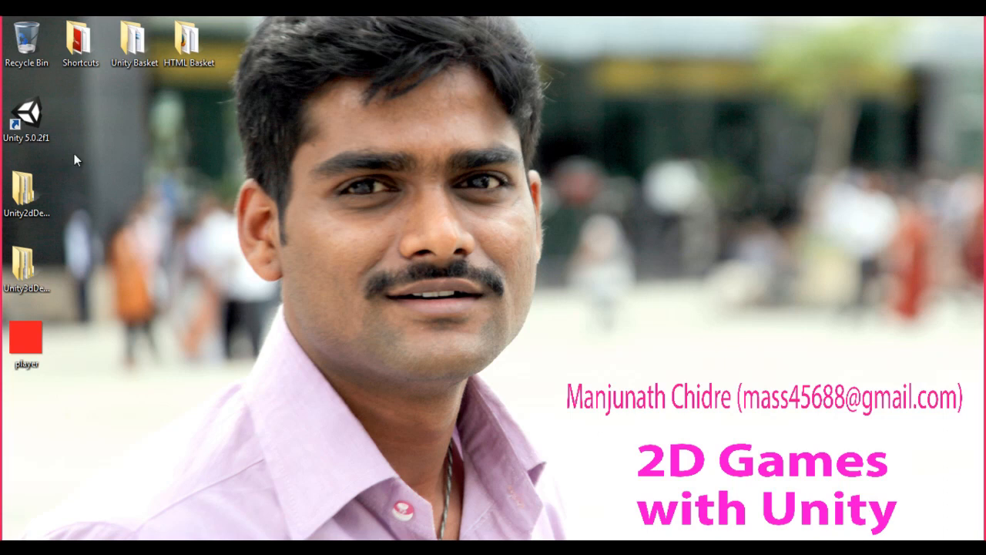
Step: Reopen the Unity3dDemo project, select its Main Camera, and toggle the Scene view's 2D mode on and off
double_click(29, 115)
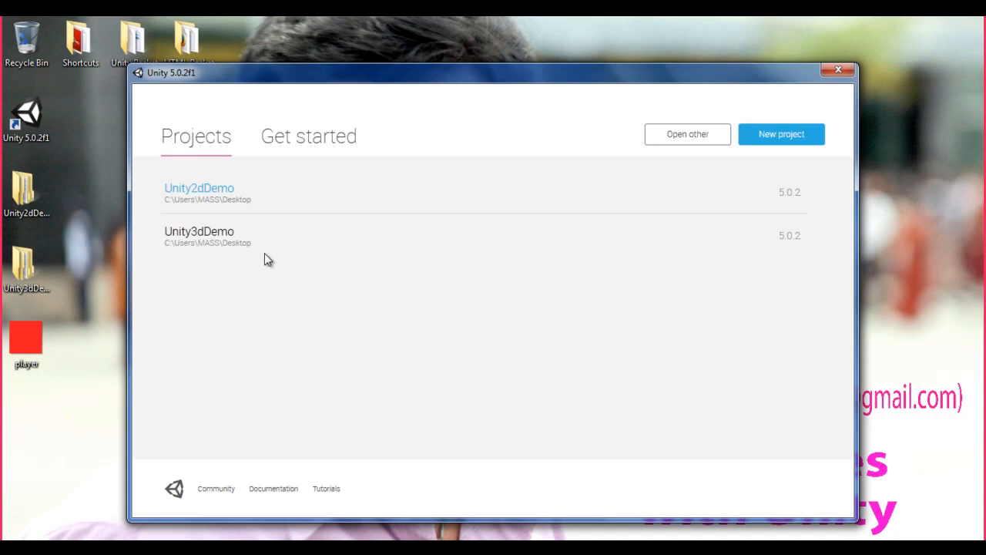
click(226, 240)
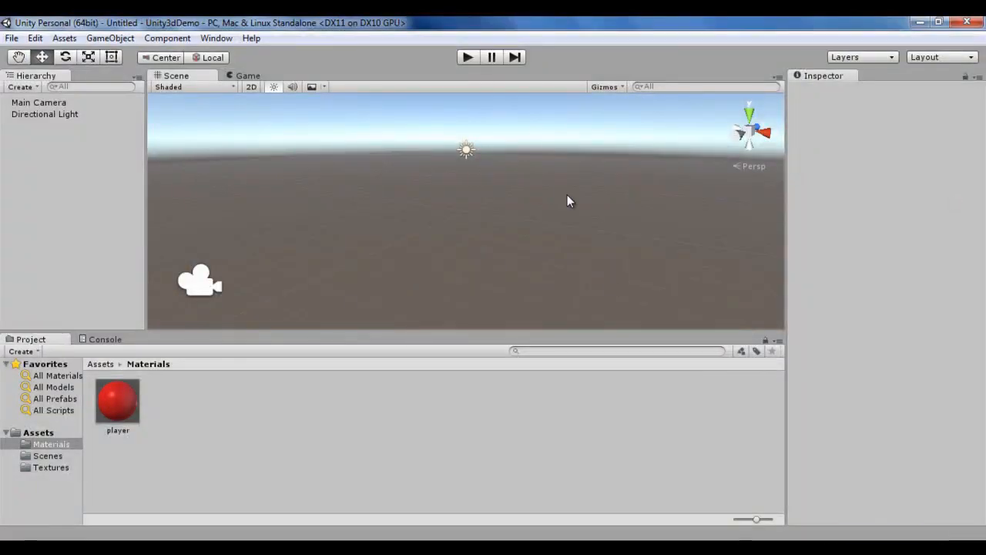
click(250, 87)
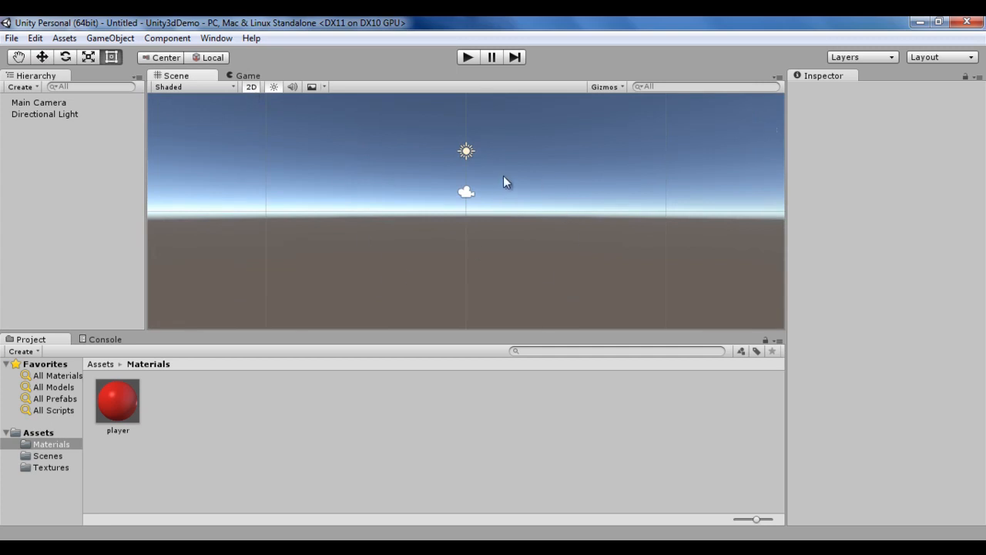
click(466, 192)
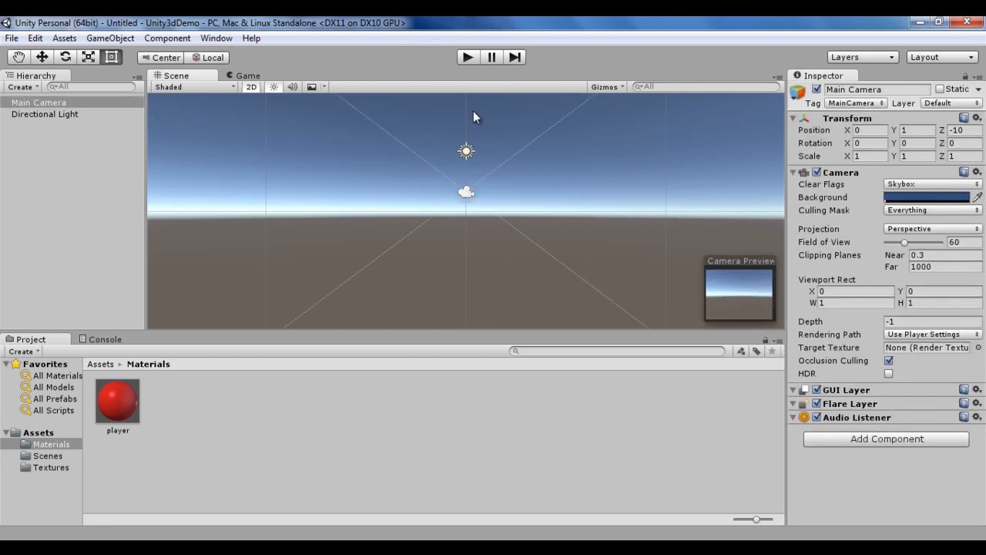
click(251, 87)
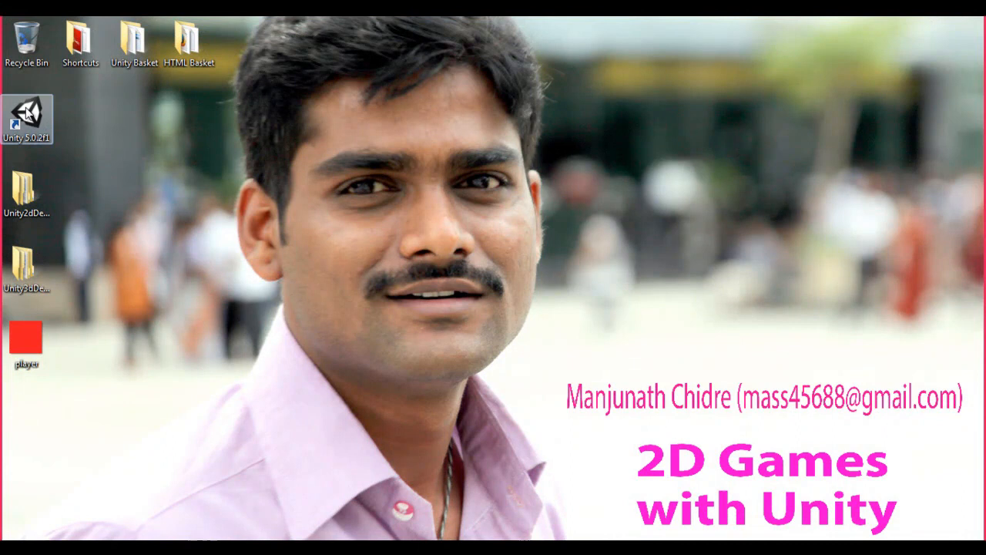
Step: Reopen the Unity2dDemo project and select its Main Camera
click(28, 113)
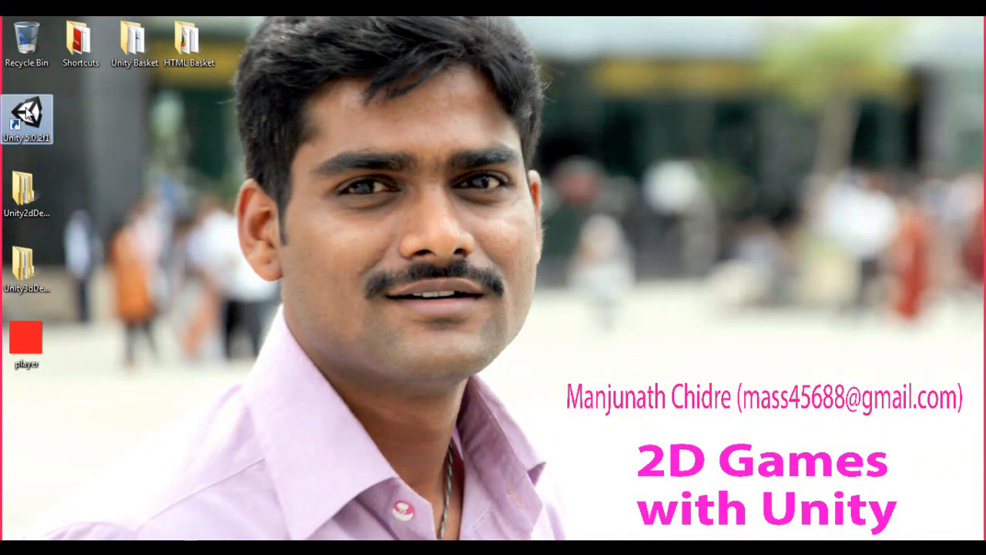
double_click(28, 113)
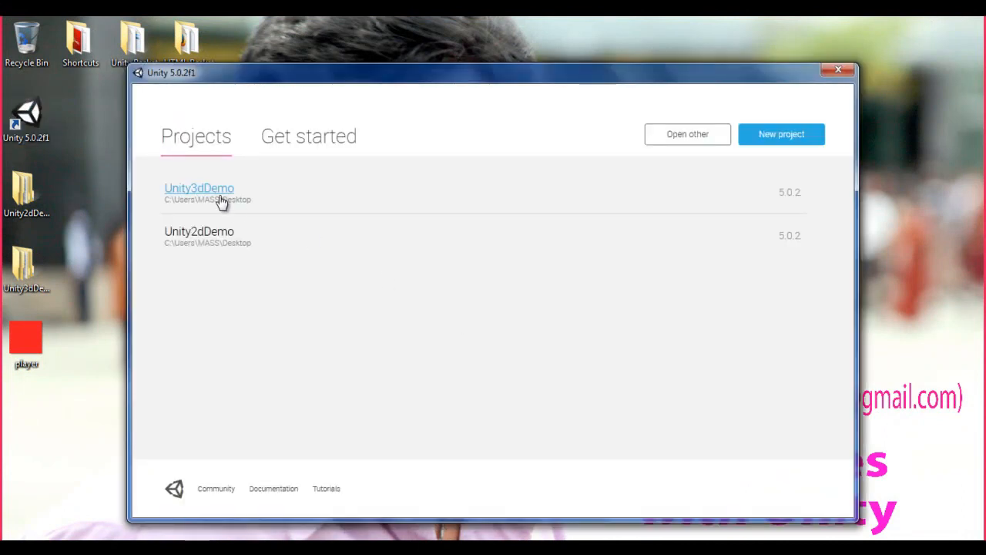
click(198, 238)
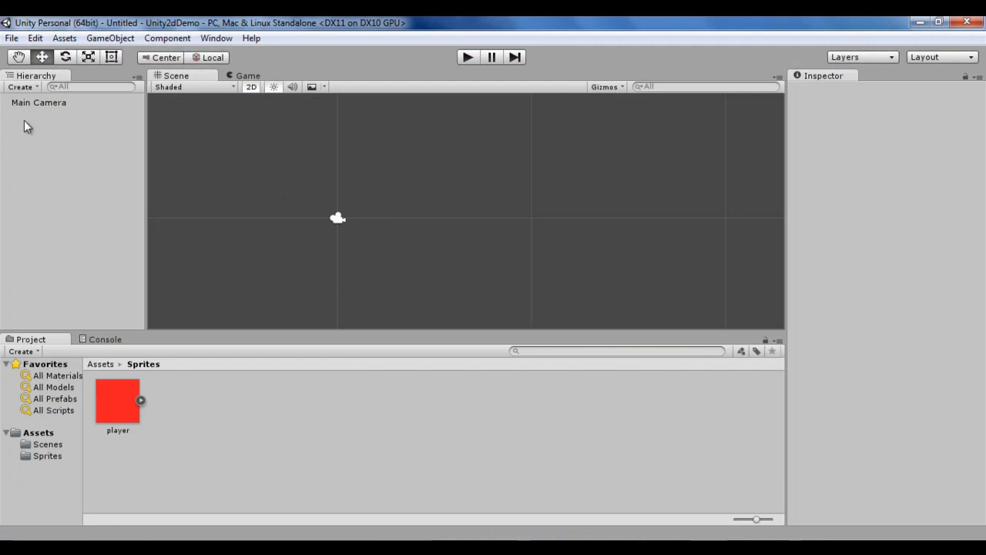
click(52, 105)
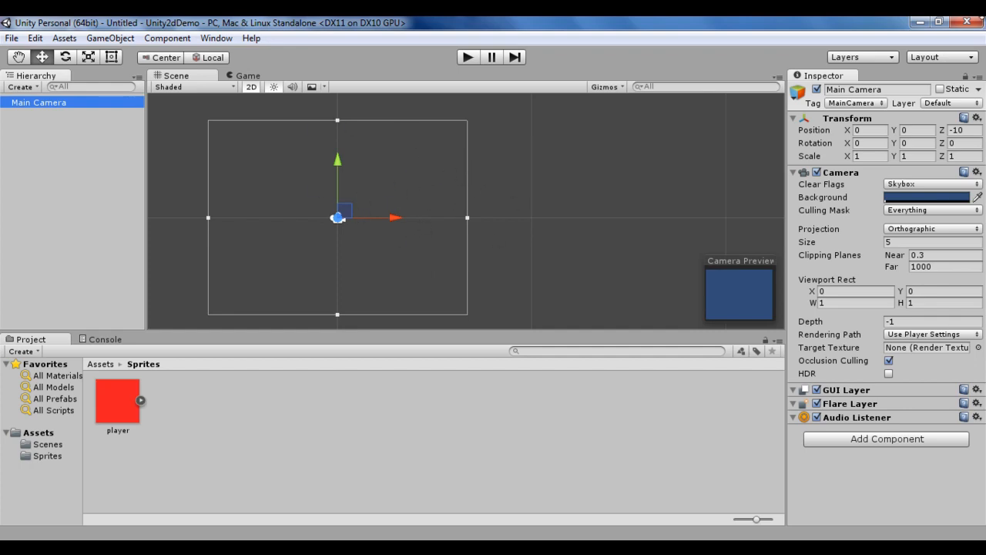
Step: Close the 2D project, reopen the Unity3dDemo project, and select its Directional Light
click(969, 22)
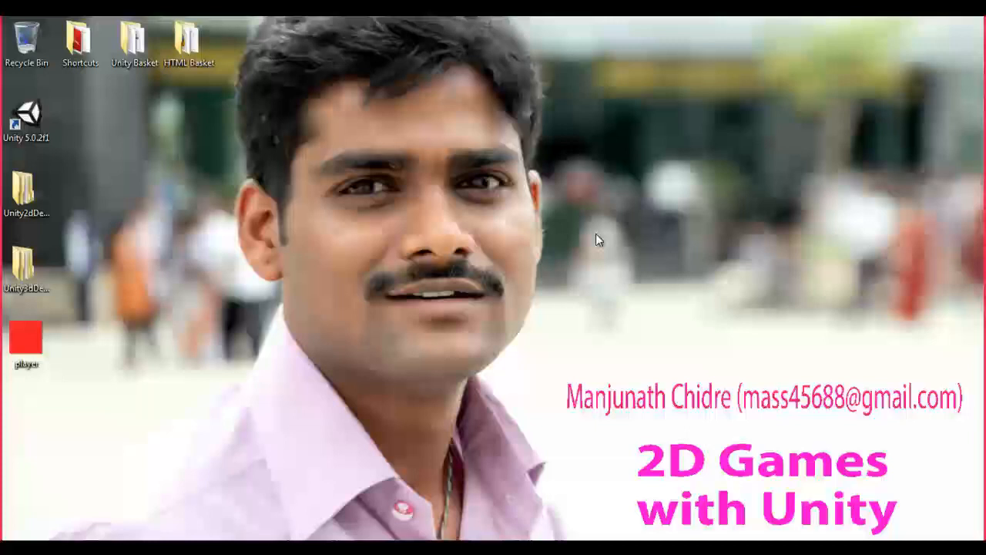
click(30, 116)
double_click(31, 116)
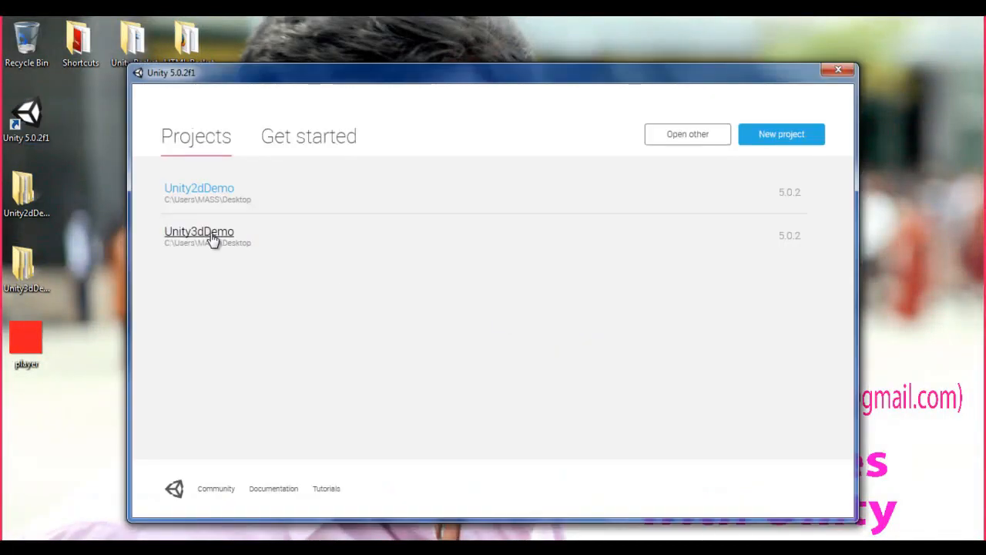
click(209, 237)
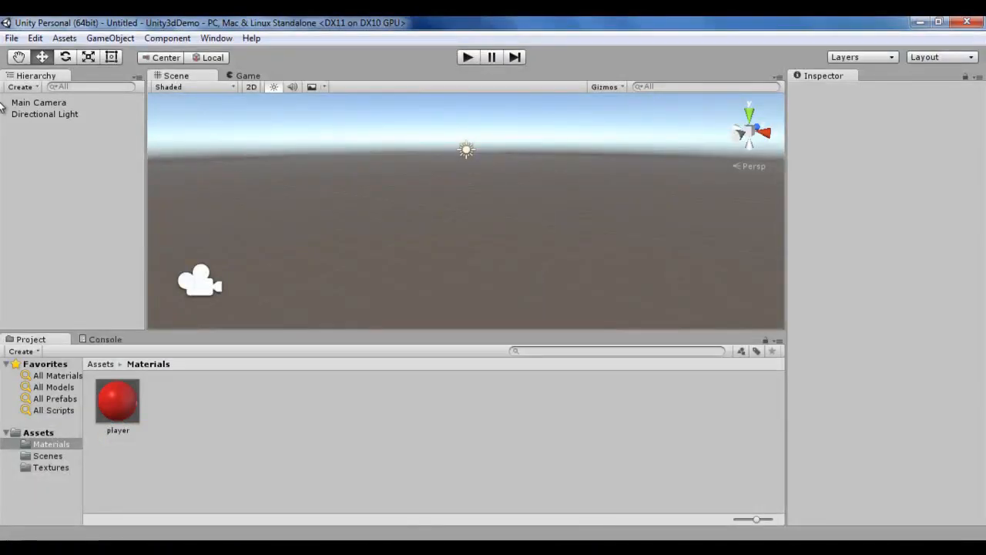
click(54, 114)
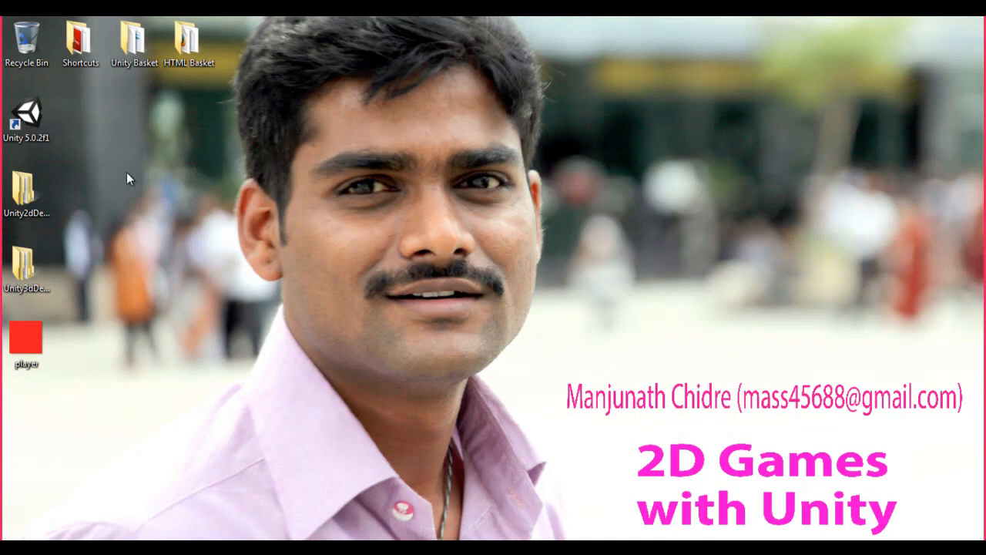
Step: Reopen the Unity2dDemo project, select its Main Camera, and switch the Scene view's 2D mode off to inspect the camera in 3D
double_click(26, 117)
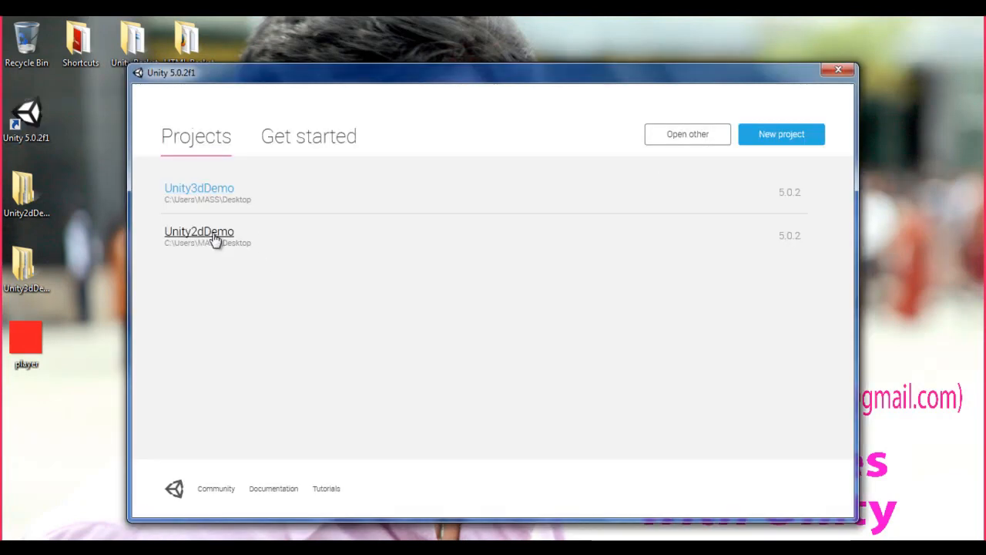
click(198, 232)
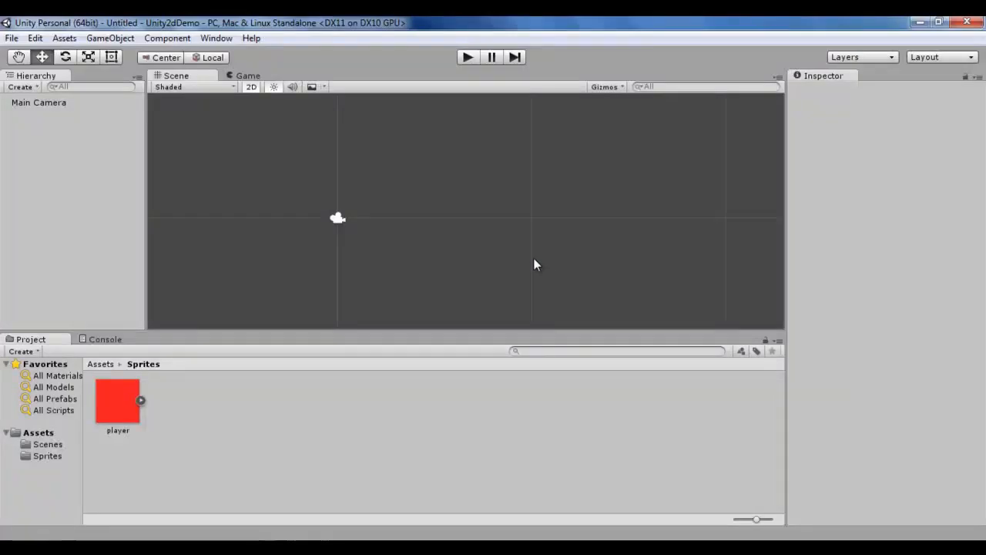
click(59, 103)
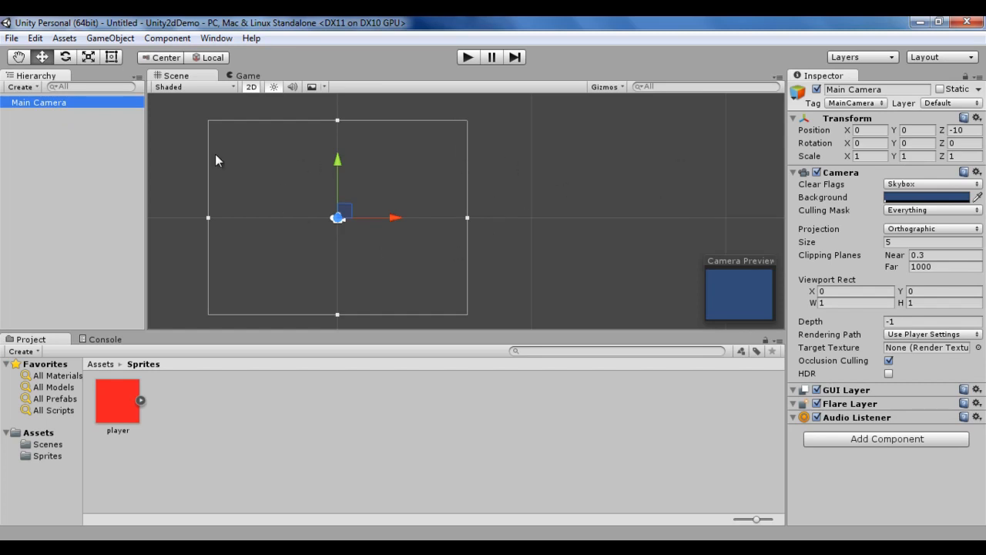
click(251, 88)
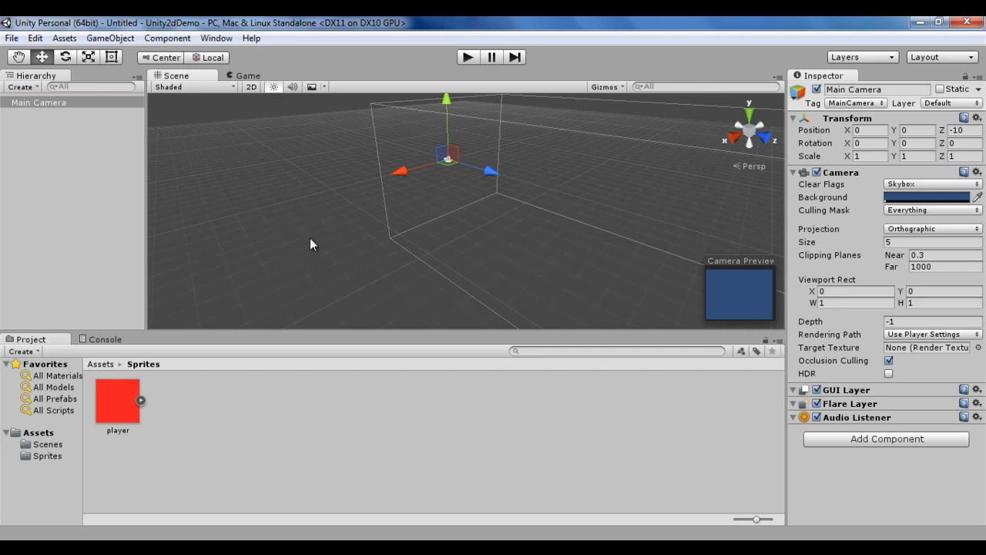
alt+drag(293, 242, 344, 177)
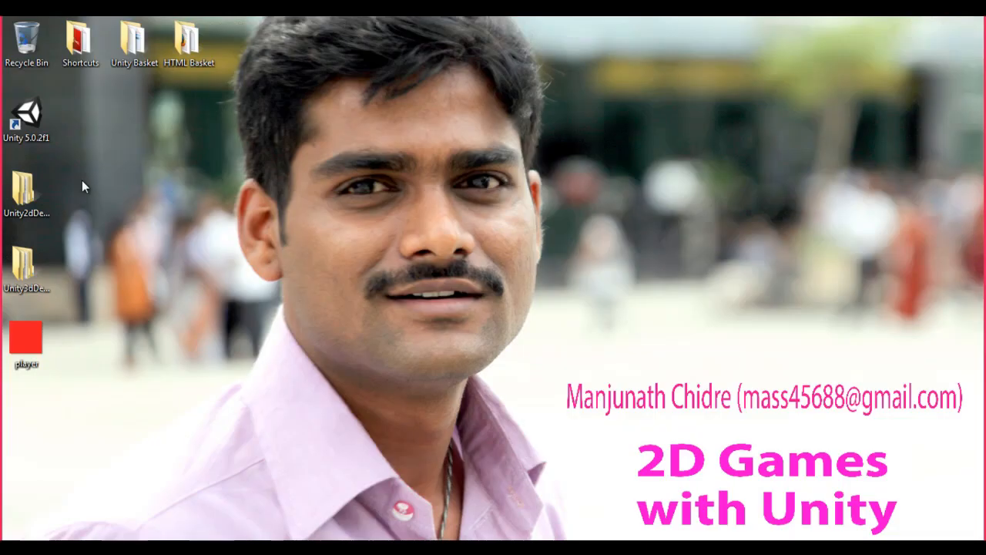
Step: Reopen the Unity3dDemo project and orbit its Scene view to examine the 3D scene
double_click(26, 116)
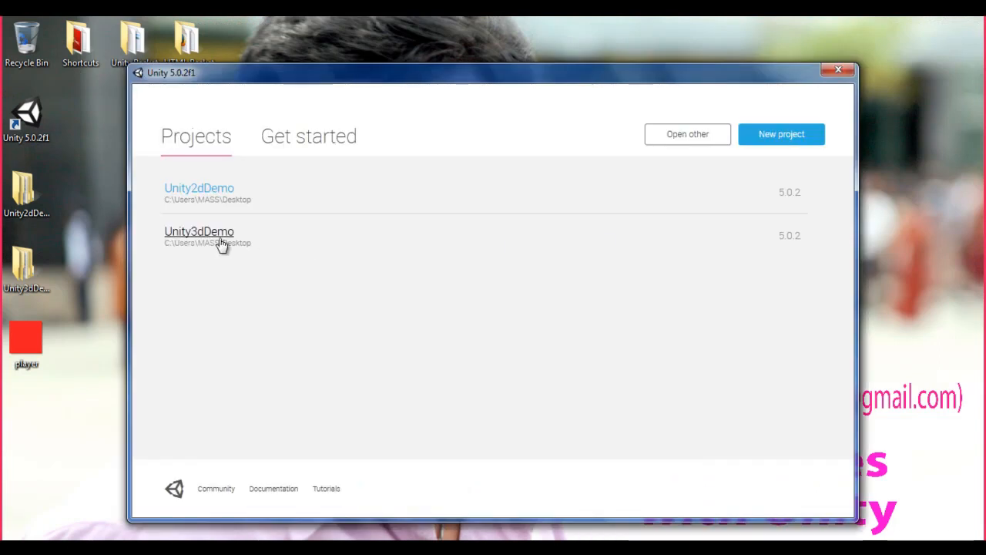
click(221, 244)
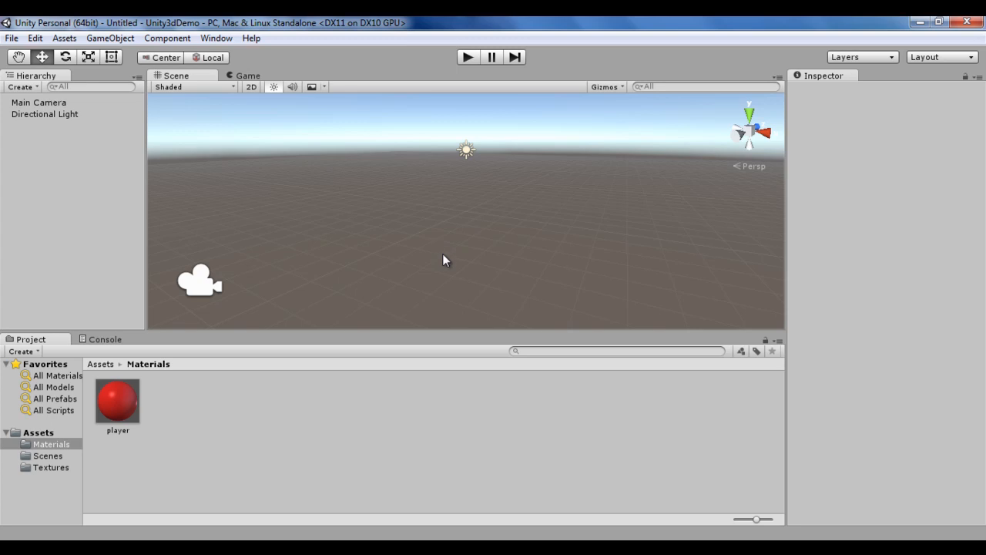
key(alt)
key(alt)
alt+drag(464, 266, 165, 216)
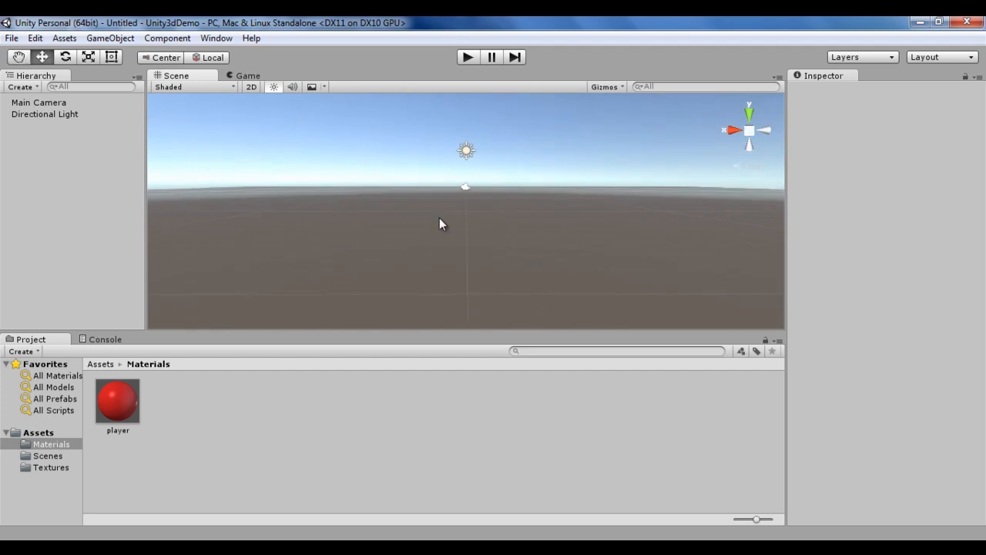